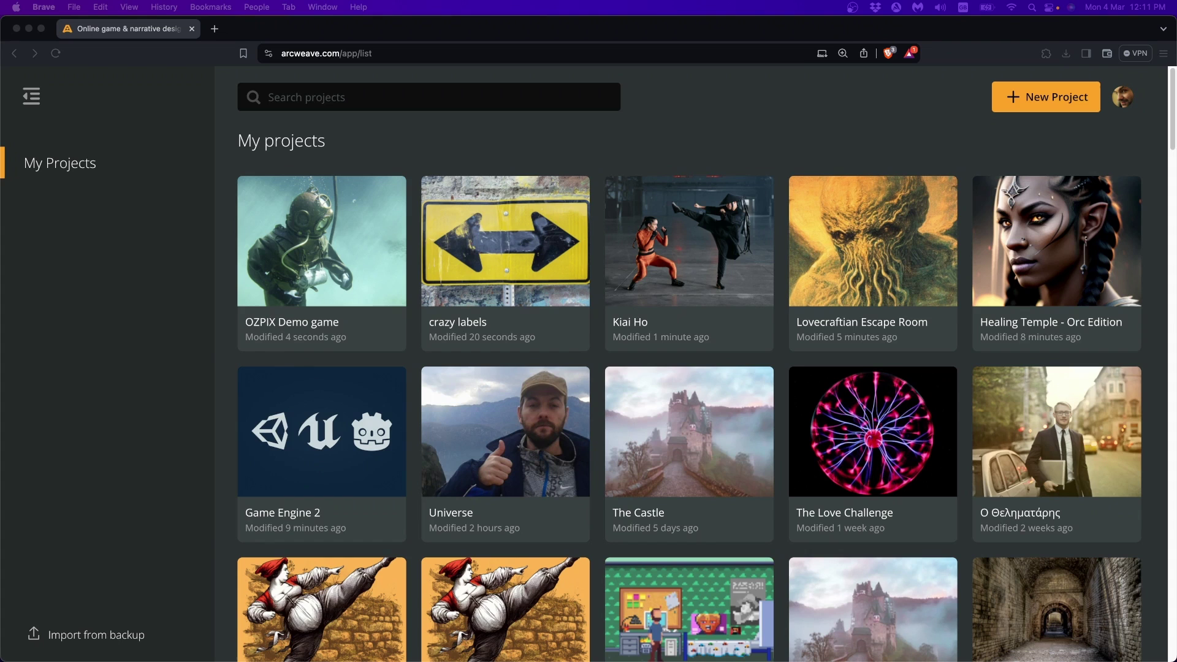
Search 'download godot' in a new Brave tab and reach godotengine.org's Download Latest page.
{"action": "left_click", "coordinate": [334, 40]}
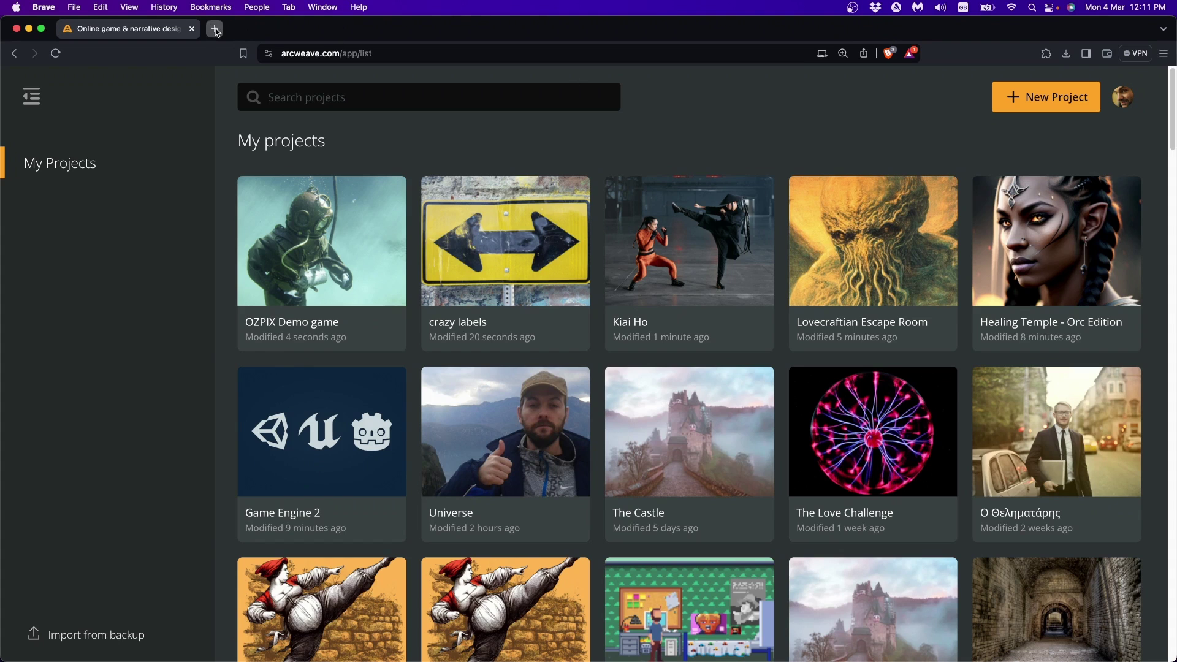
{"action": "left_click", "coordinate": [214, 29]}
{"action": "left_click", "coordinate": [324, 59]}
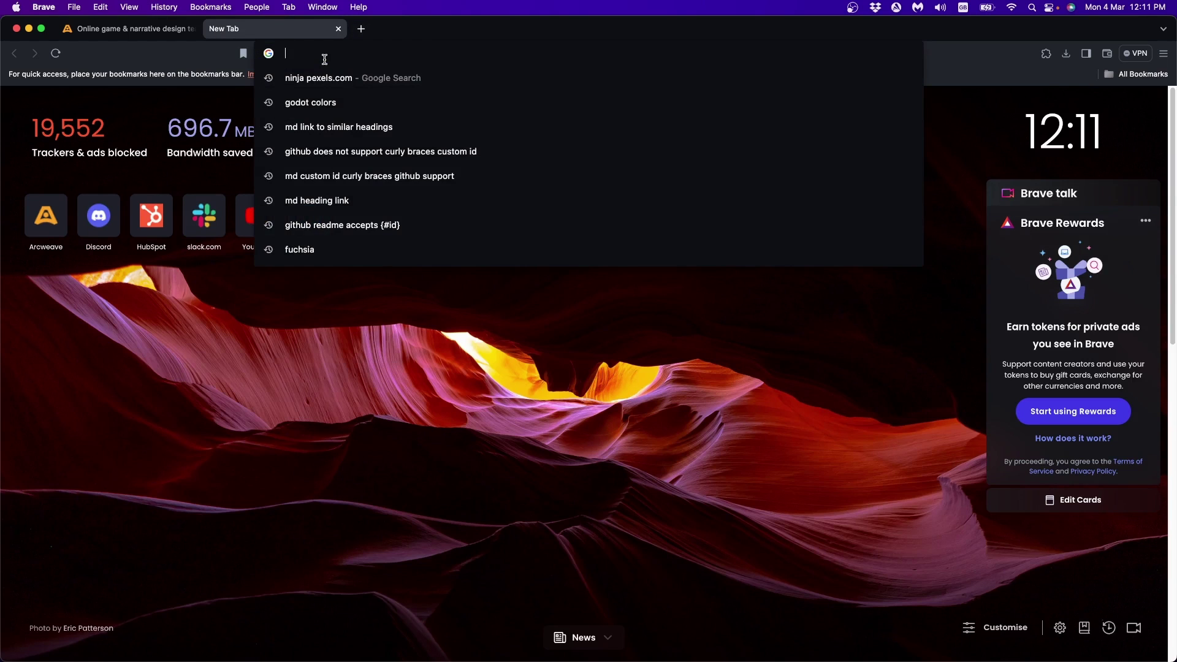
{"action": "type", "text": "download godot"}
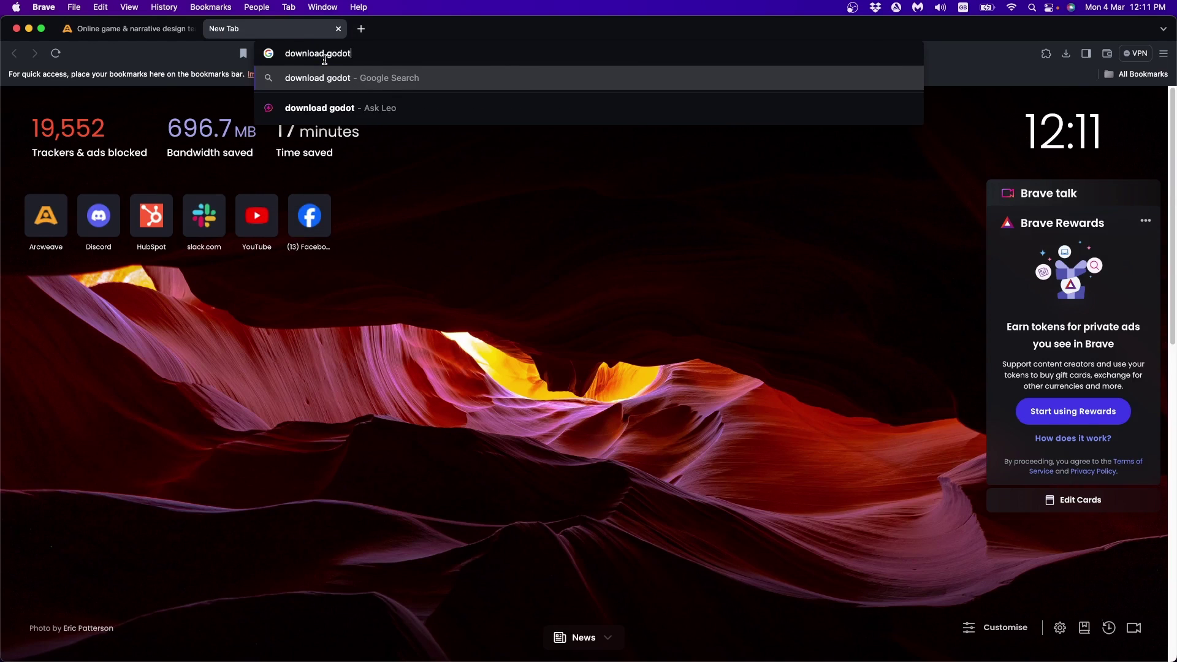
{"action": "key", "text": "Return"}
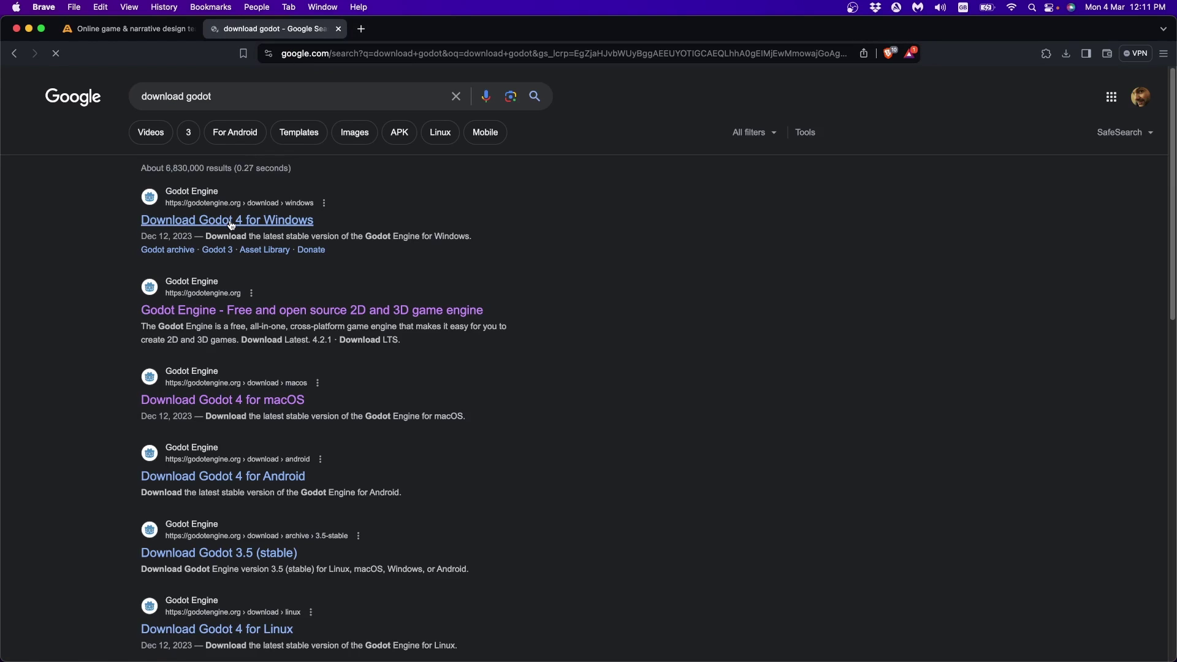
{"action": "left_click", "coordinate": [243, 319]}
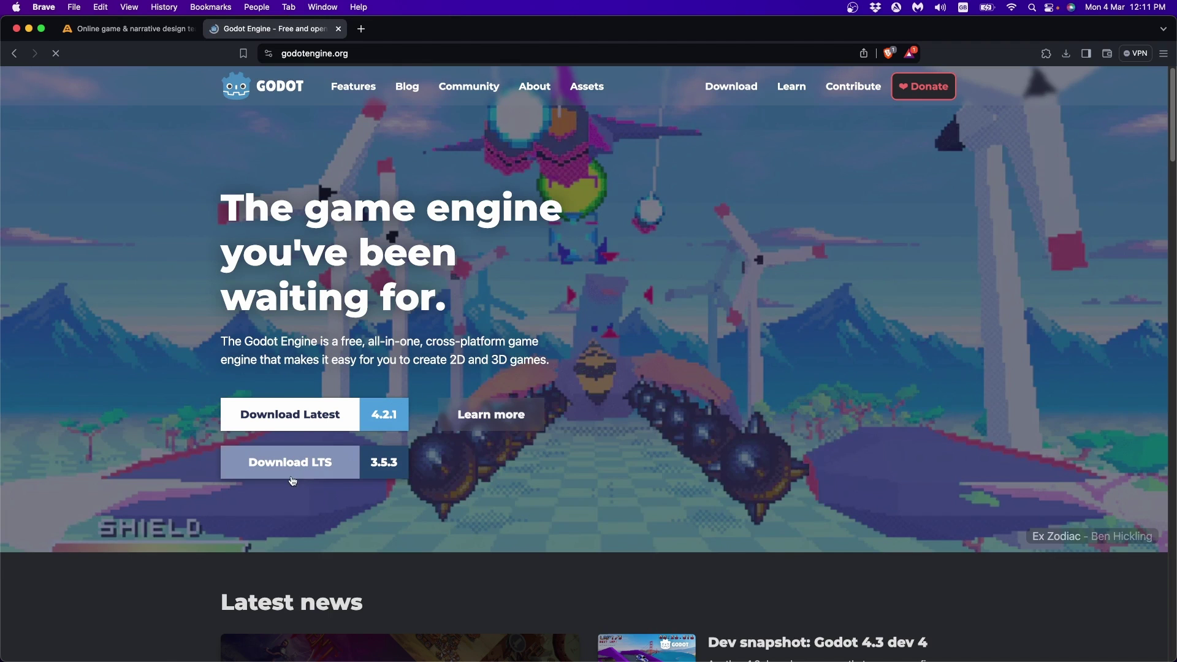
{"action": "left_click", "coordinate": [293, 418]}
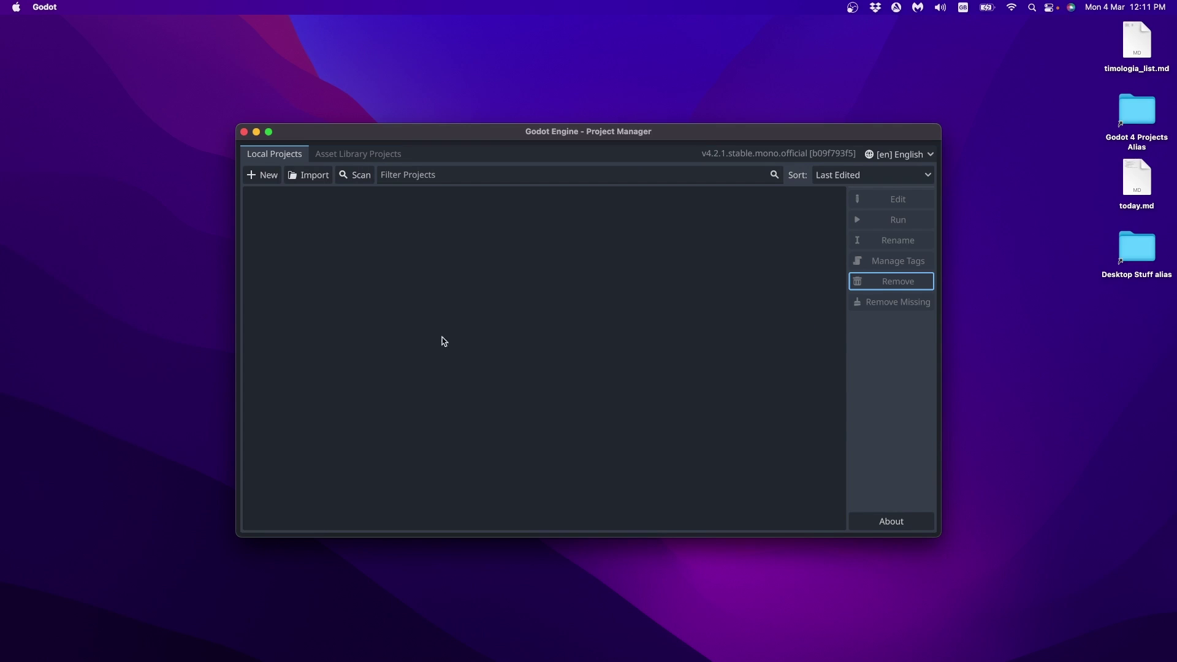
Start a new project named 'Tutorial Arcweave'.
{"action": "left_click", "coordinate": [268, 176]}
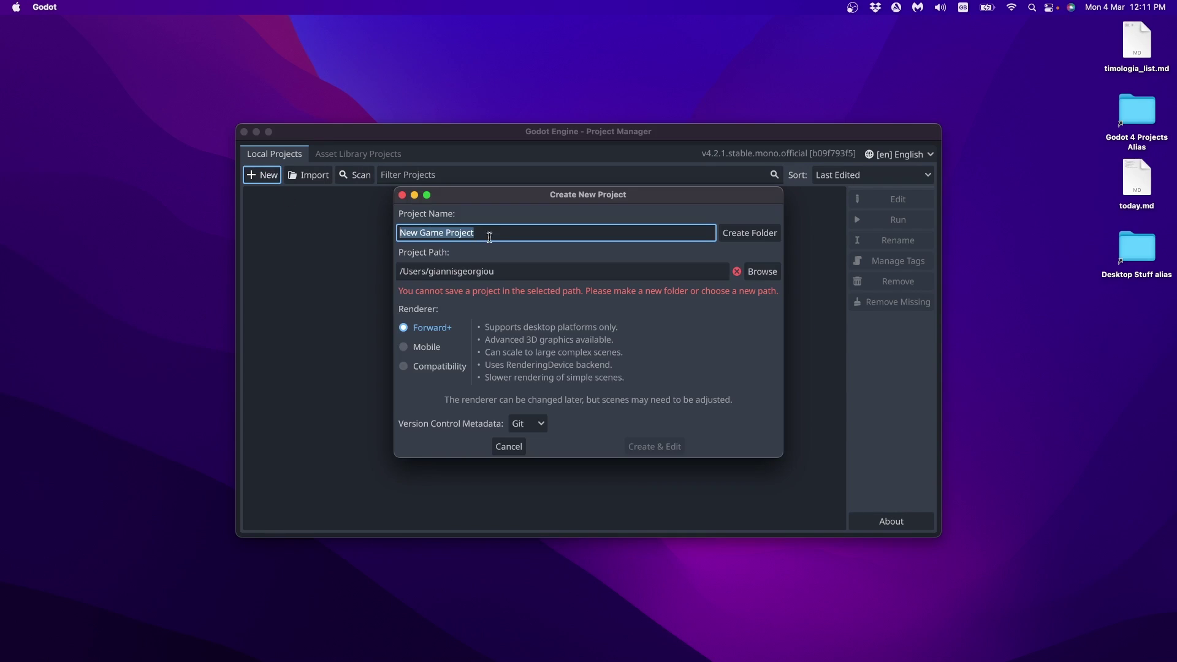
{"action": "type", "text": "Tutoriasl"}
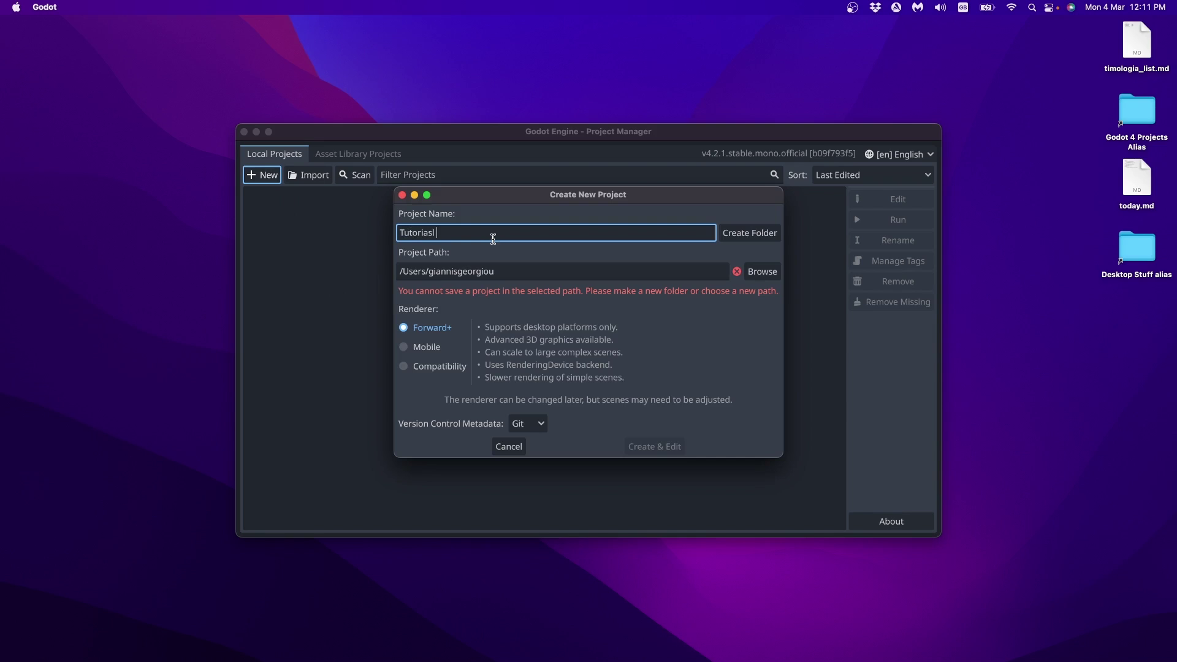
{"action": "key", "text": "BackSpace"}
{"action": "type", "text": "l Arcweave"}
Place the project in its own new folder inside Godot 4.
{"action": "left_click", "coordinate": [762, 272]}
{"action": "left_click", "coordinate": [306, 377]}
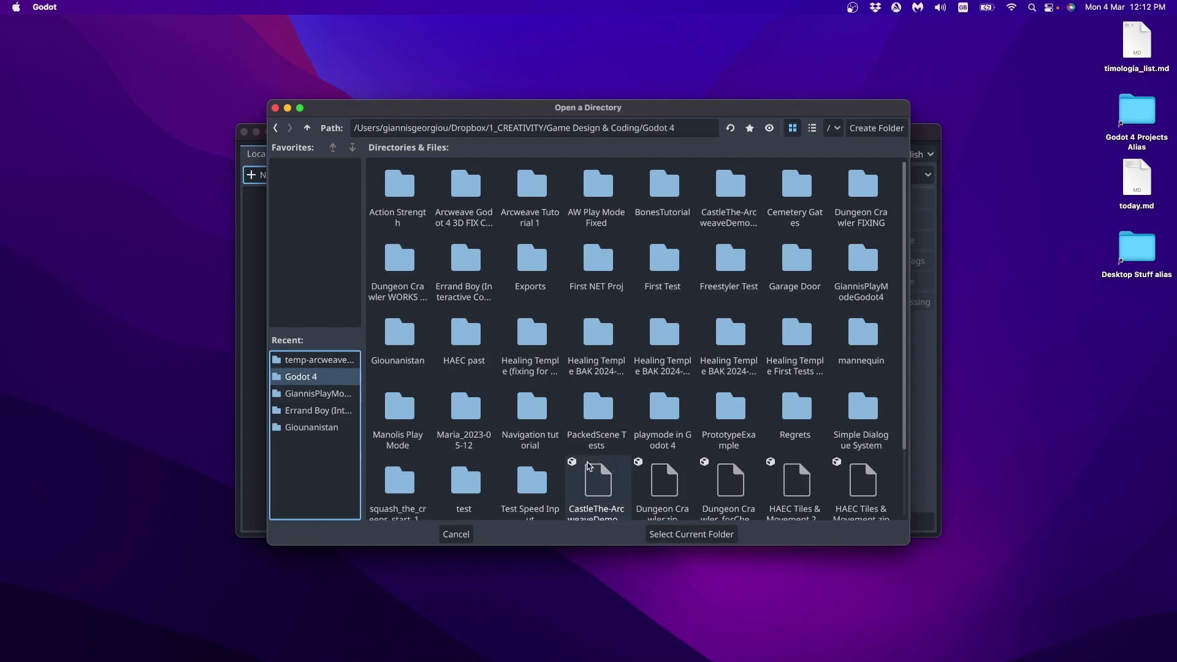
{"action": "left_click", "coordinate": [691, 533]}
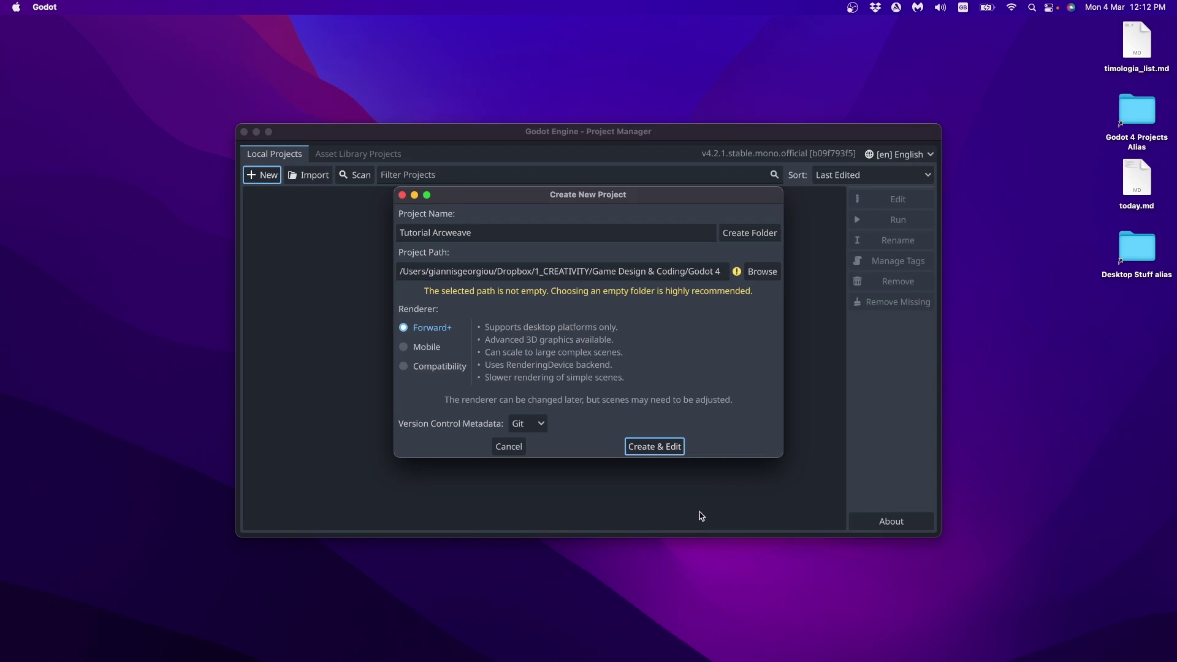
{"action": "left_click", "coordinate": [748, 233]}
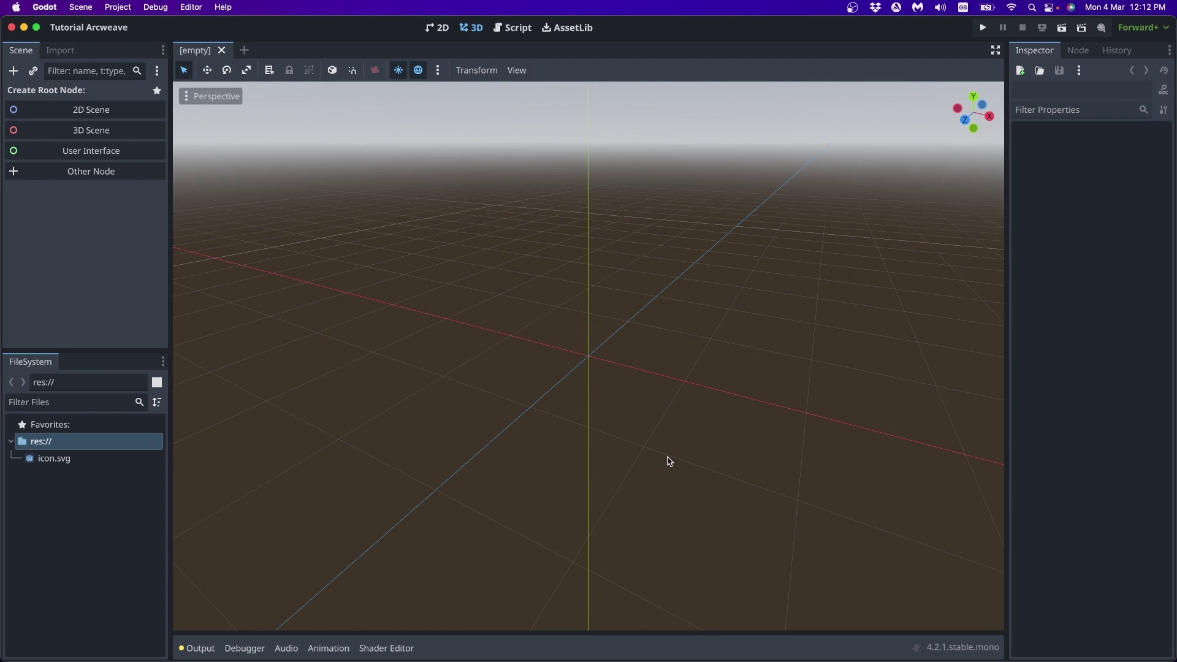
Switch the Godot editor to the AssetLib tab.
{"action": "scroll", "coordinate": [670, 461], "scroll_direction": "down", "scroll_amount": 3}
{"action": "left_click", "coordinate": [570, 29]}
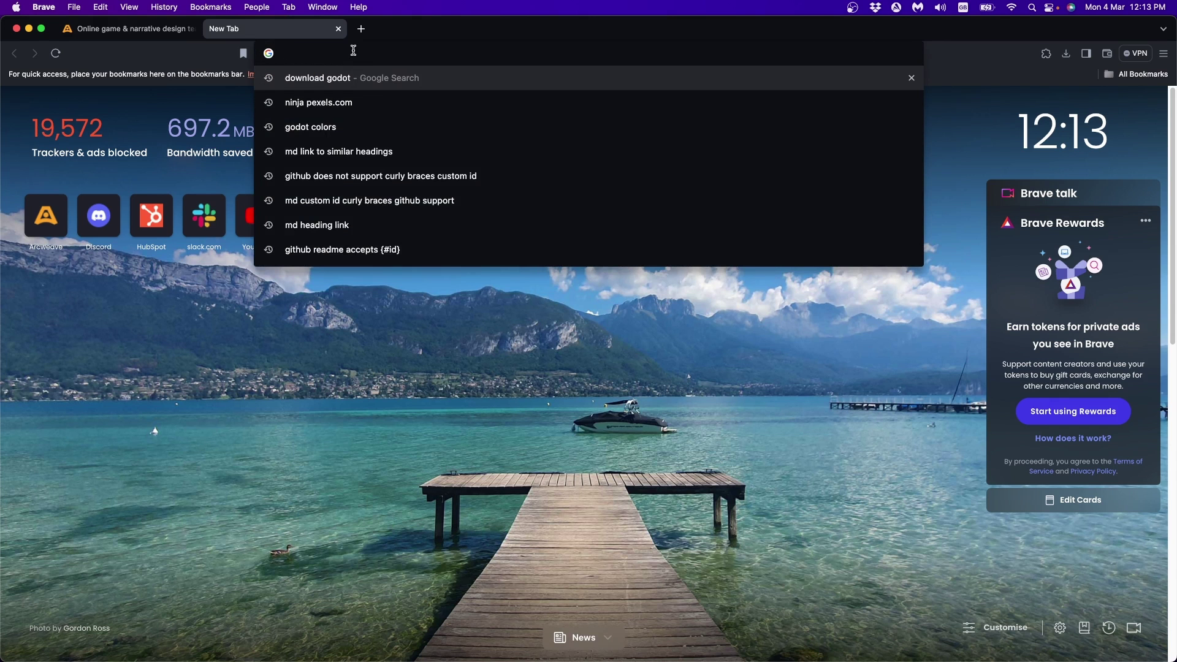
Open the arcweave-godot-plugin repository from github.com/arcweave.
{"action": "type", "text": "github.com/arcweave"}
{"action": "key", "text": "Return"}
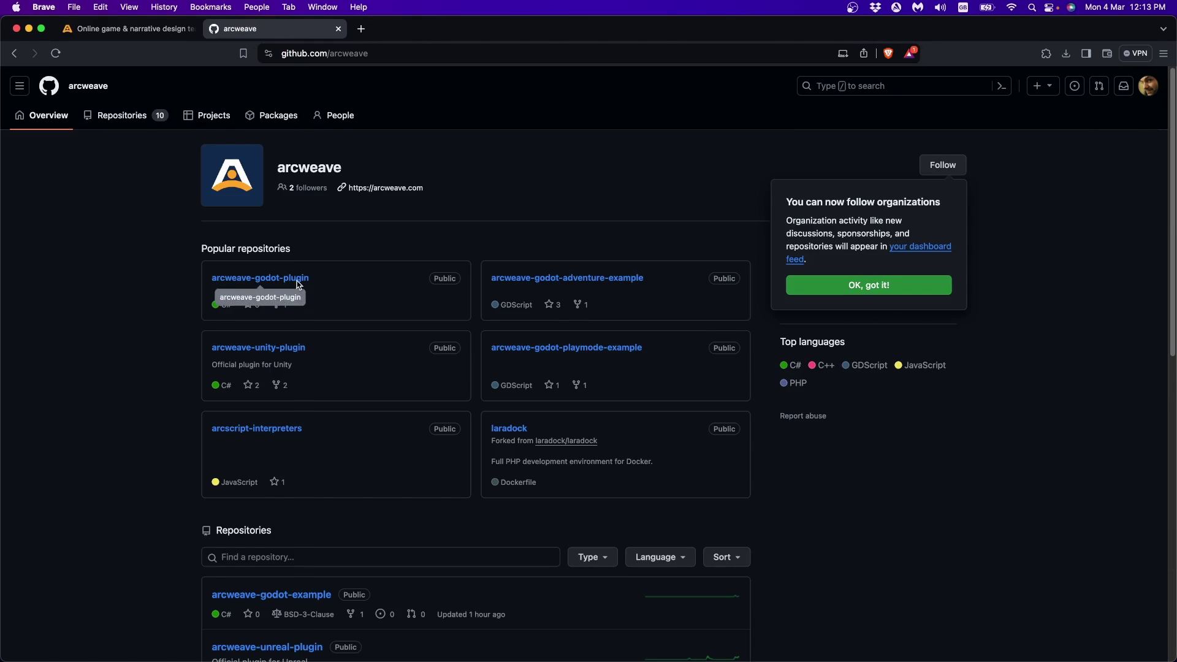
{"action": "scroll", "coordinate": [296, 284], "scroll_direction": "down", "scroll_amount": 3}
{"action": "scroll", "coordinate": [296, 285], "scroll_direction": "down", "scroll_amount": 1}
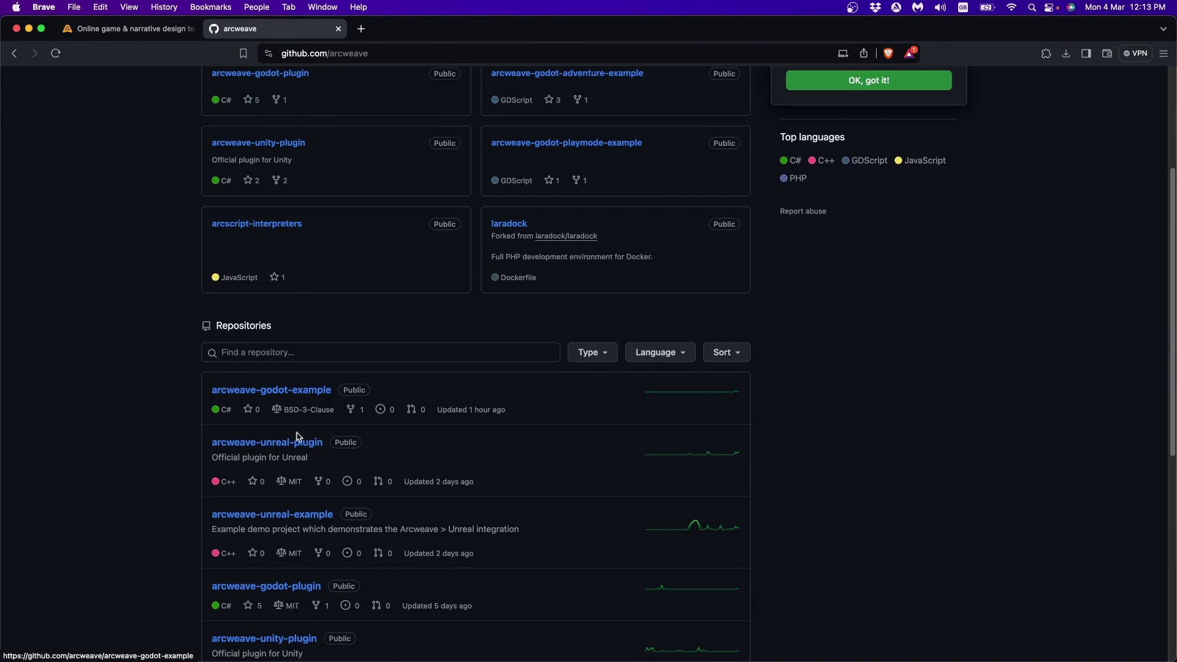
{"action": "scroll", "coordinate": [324, 241], "scroll_direction": "up", "scroll_amount": 3}
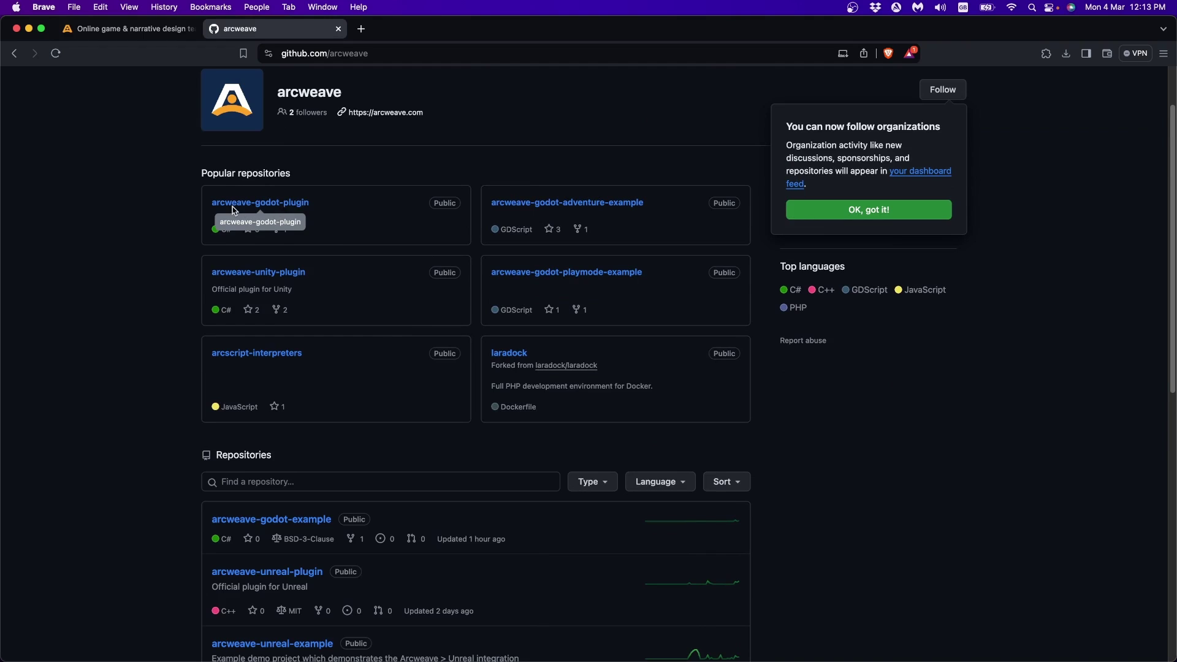
{"action": "left_click", "coordinate": [262, 207]}
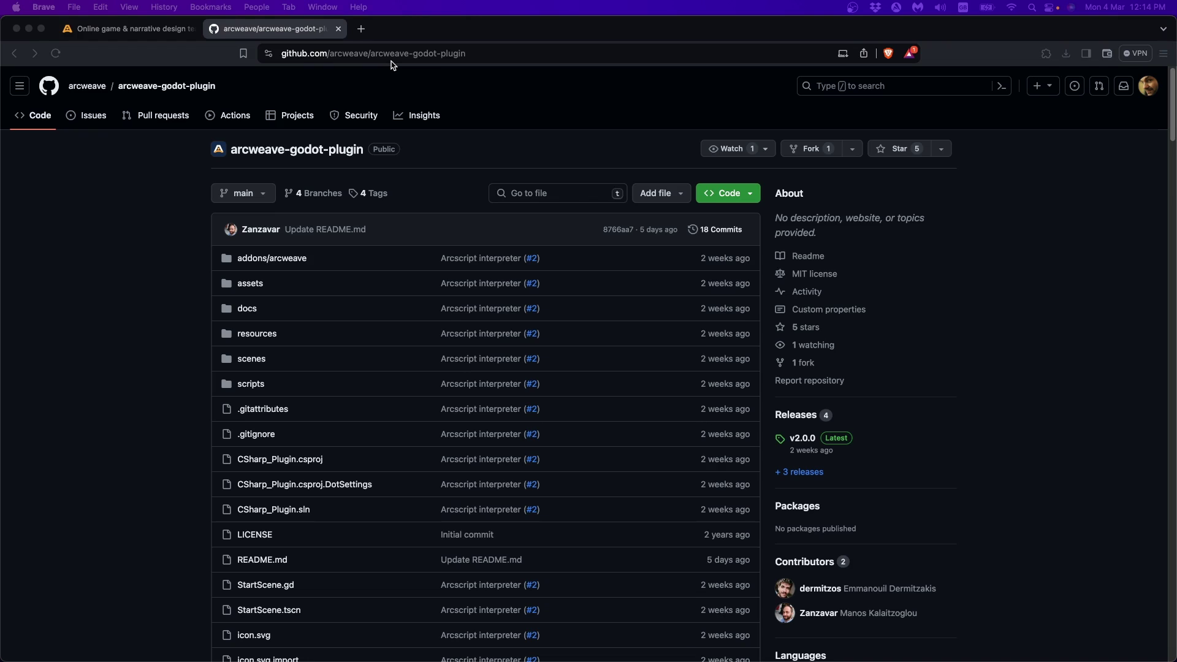
Download the repository as a ZIP via Code > Download ZIP, saving to Downloads.
{"action": "left_click", "coordinate": [155, 299]}
{"action": "left_click", "coordinate": [754, 193]}
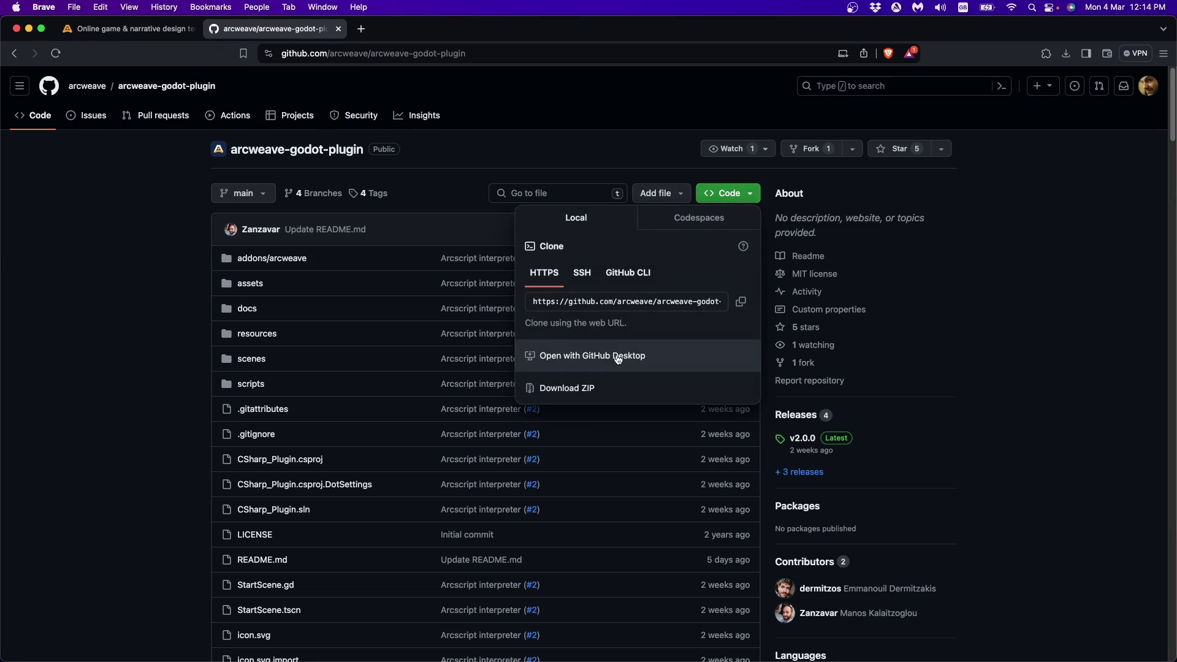
{"action": "left_click", "coordinate": [587, 388]}
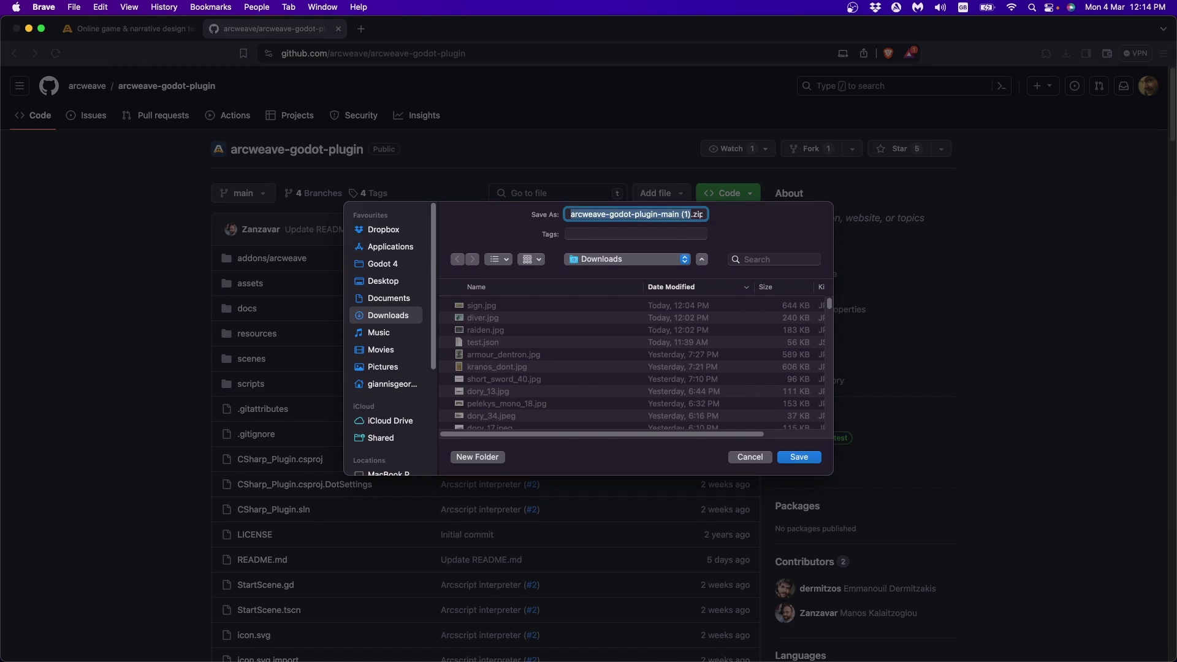
{"action": "key", "text": "Return"}
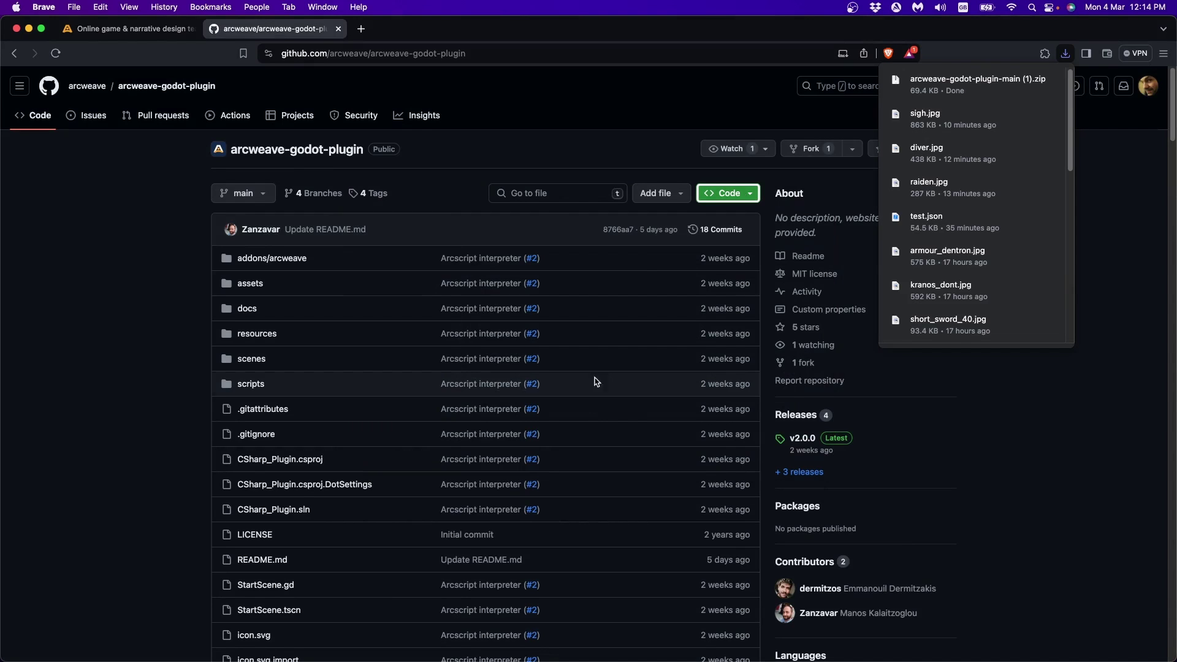
Extract the plugin ZIP, open arcweave-godot-plugin-main, and select its addons folder.
{"action": "left_click", "coordinate": [1008, 81]}
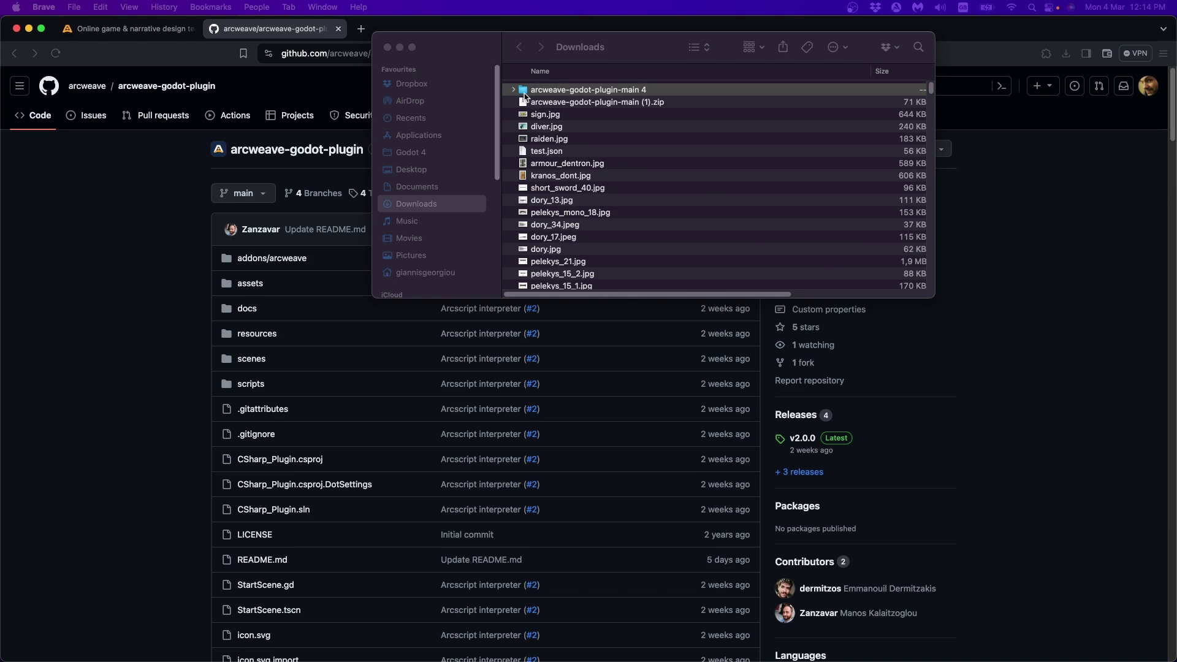
{"action": "double_click", "coordinate": [526, 94]}
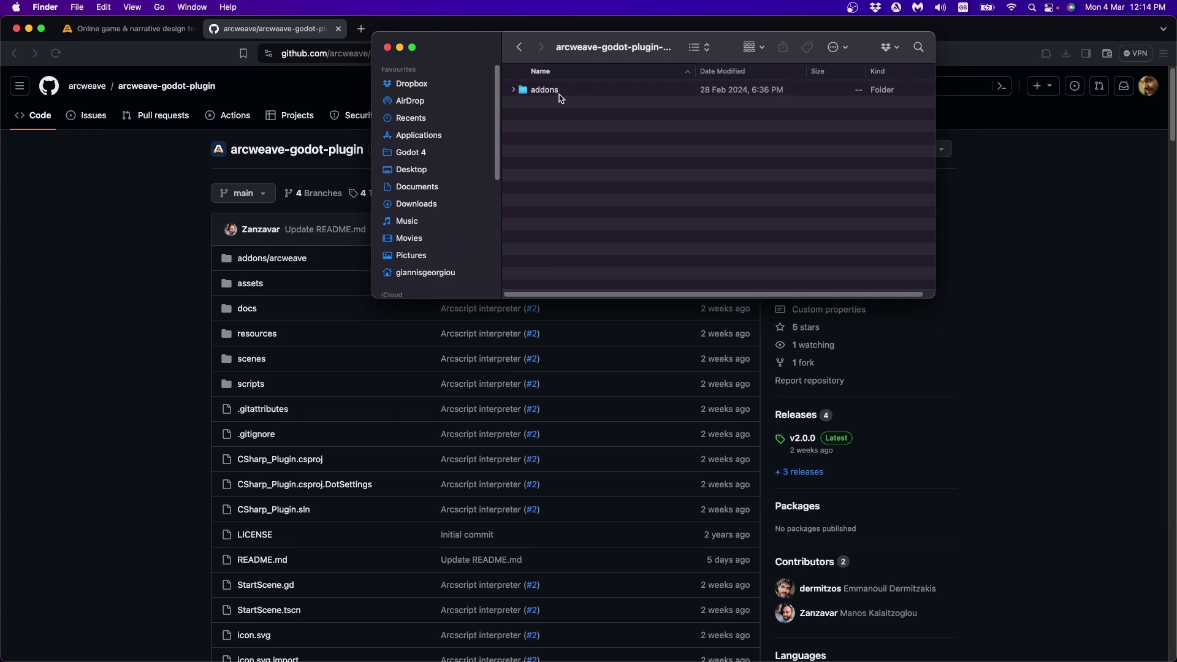
{"action": "left_click", "coordinate": [513, 90]}
{"action": "left_click", "coordinate": [523, 102]}
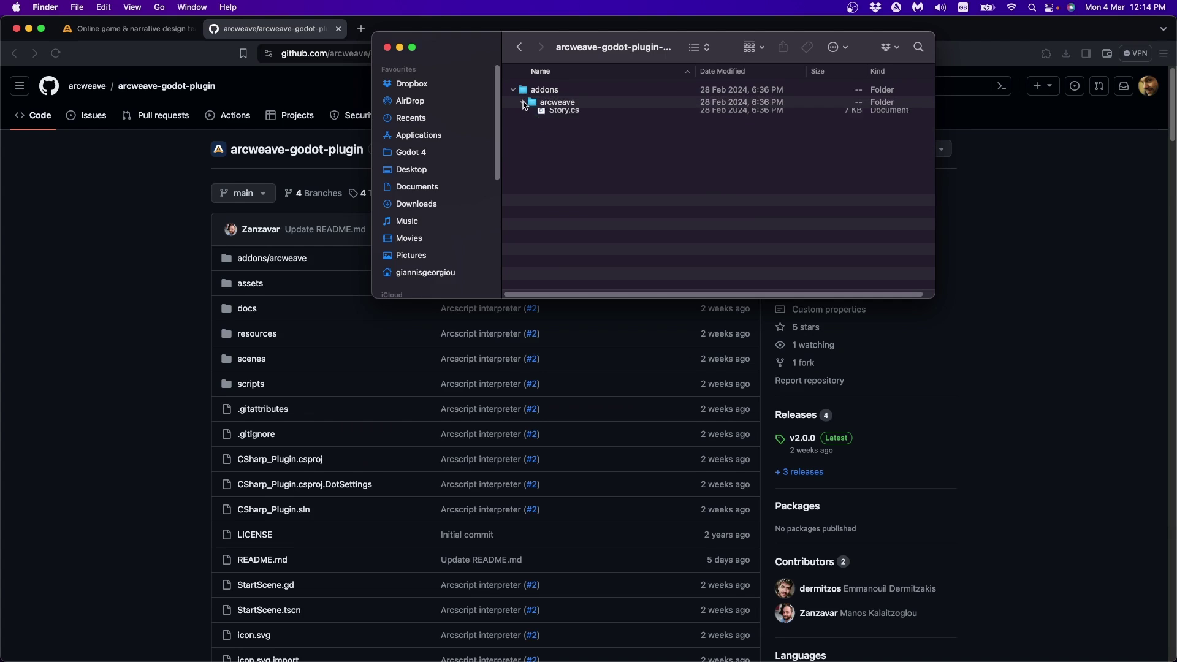
{"action": "left_click", "coordinate": [524, 103]}
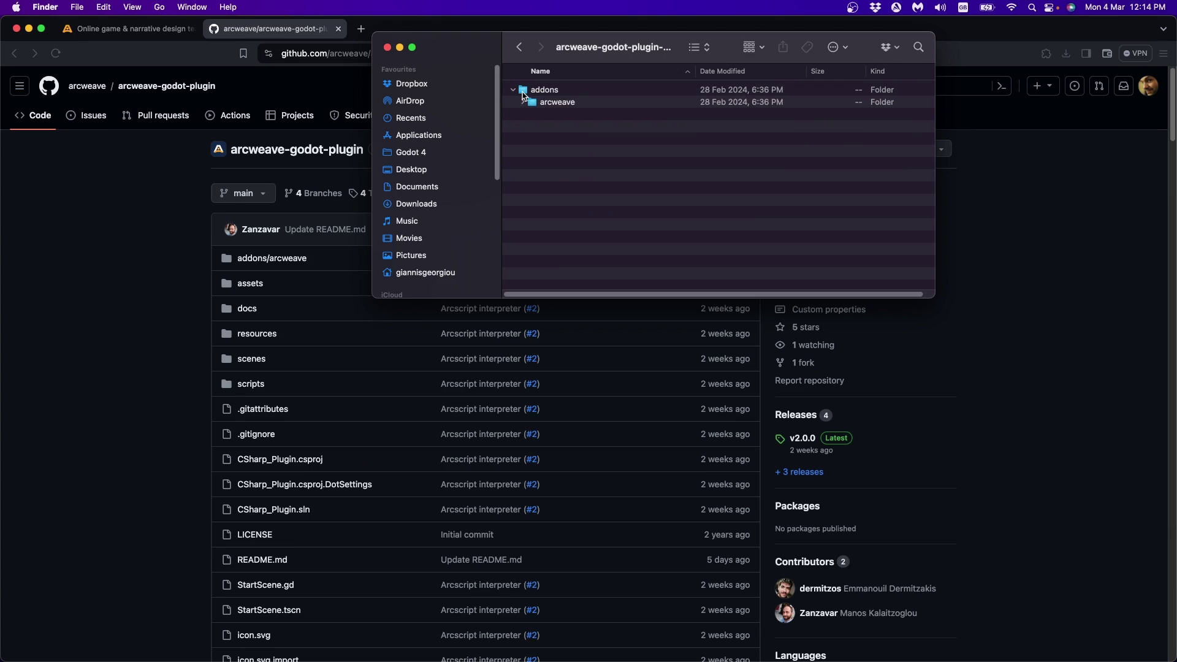
{"action": "left_click", "coordinate": [525, 93]}
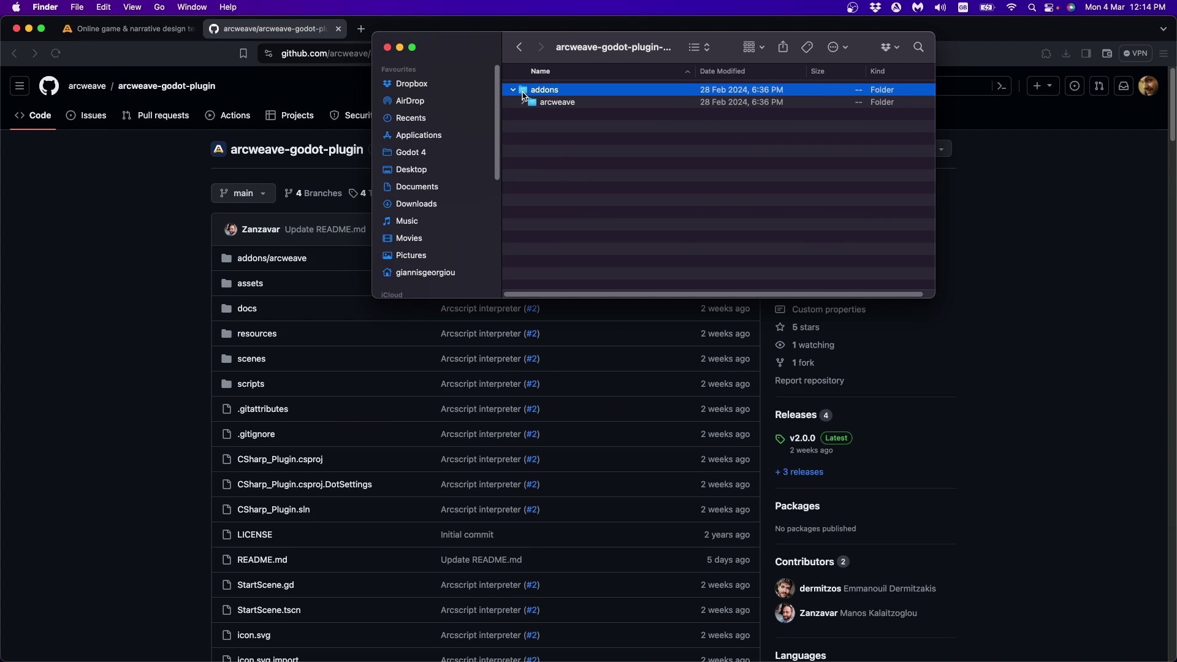
Bring Godot to the 3D view with the FileSystem dock focused.
{"action": "key", "text": "super+Tab"}
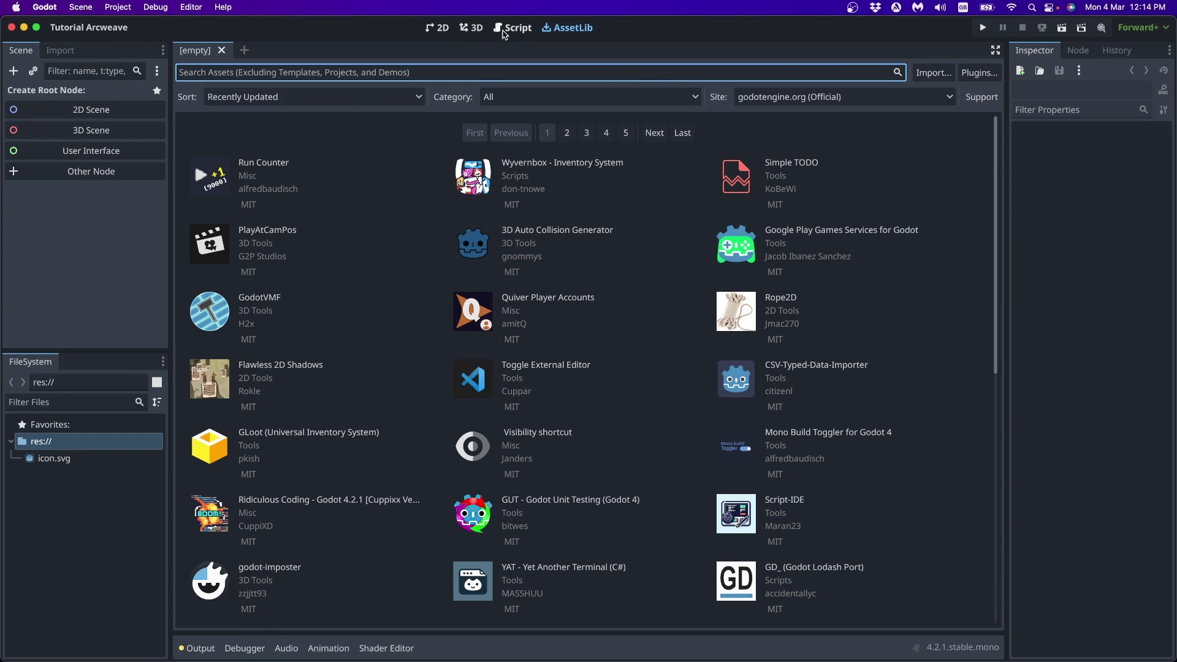
{"action": "left_click", "coordinate": [441, 29]}
{"action": "left_click", "coordinate": [469, 28]}
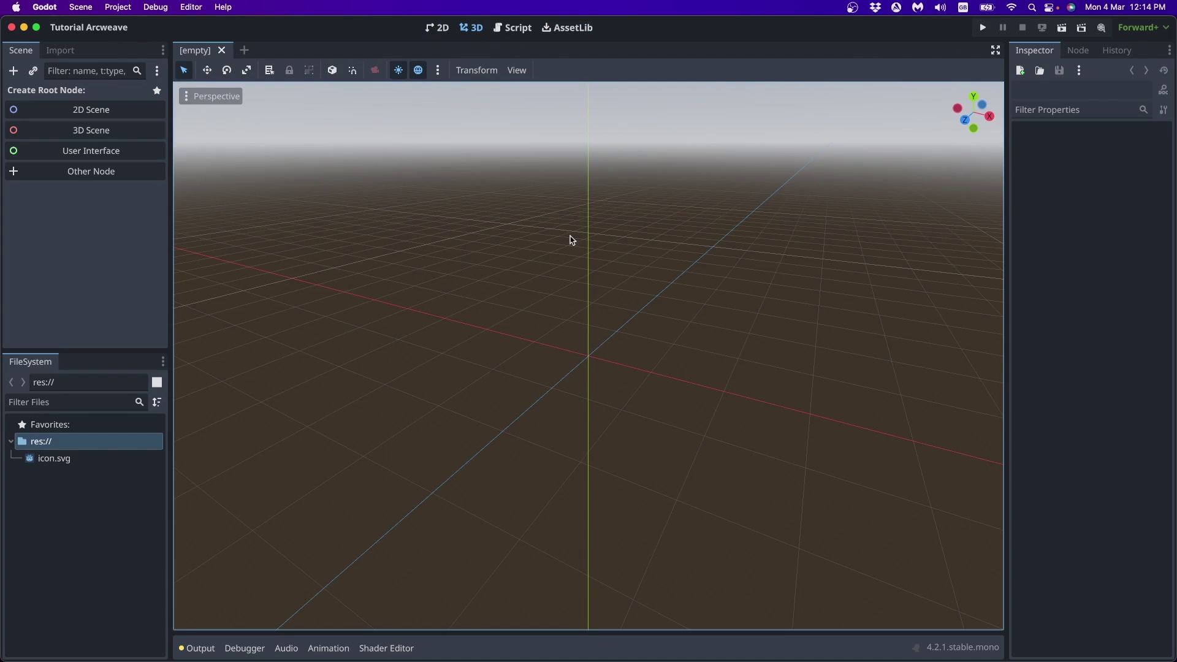
{"action": "left_click", "coordinate": [67, 480]}
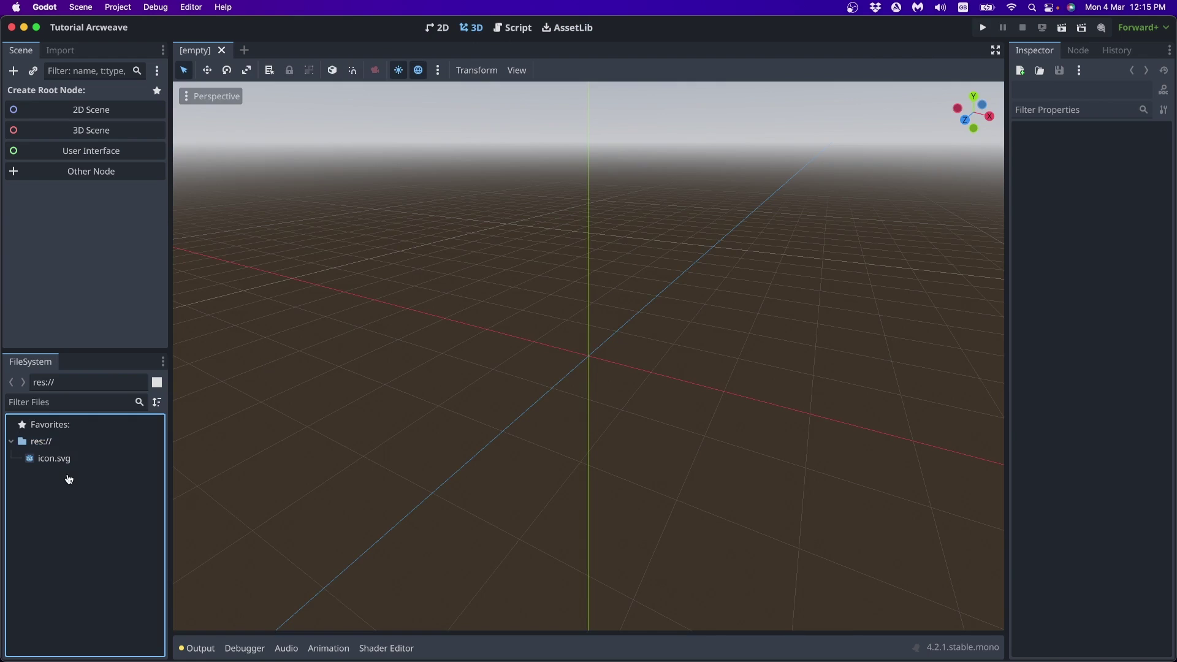
Drag the addons folder from Finder into res:// and expand addons > arcweave.
{"action": "key", "text": "super+Tab"}
{"action": "left_click_drag", "start_coordinate": [525, 92], "coordinate": [26, 448]}
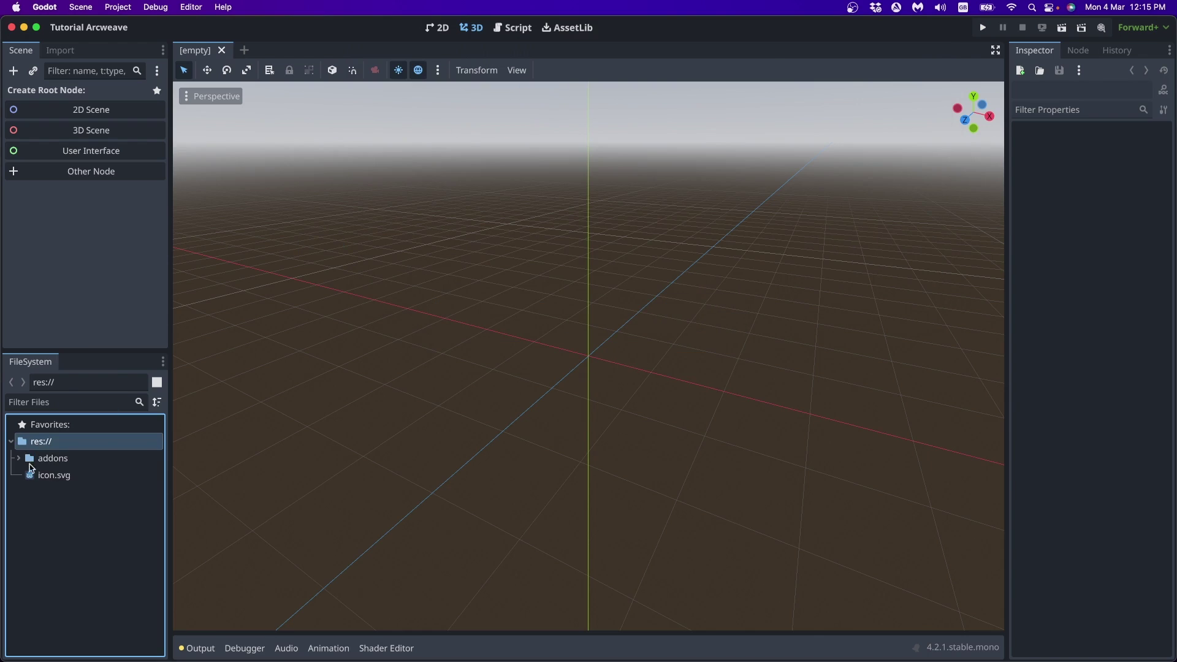
{"action": "left_click", "coordinate": [24, 461]}
{"action": "left_click", "coordinate": [17, 460]}
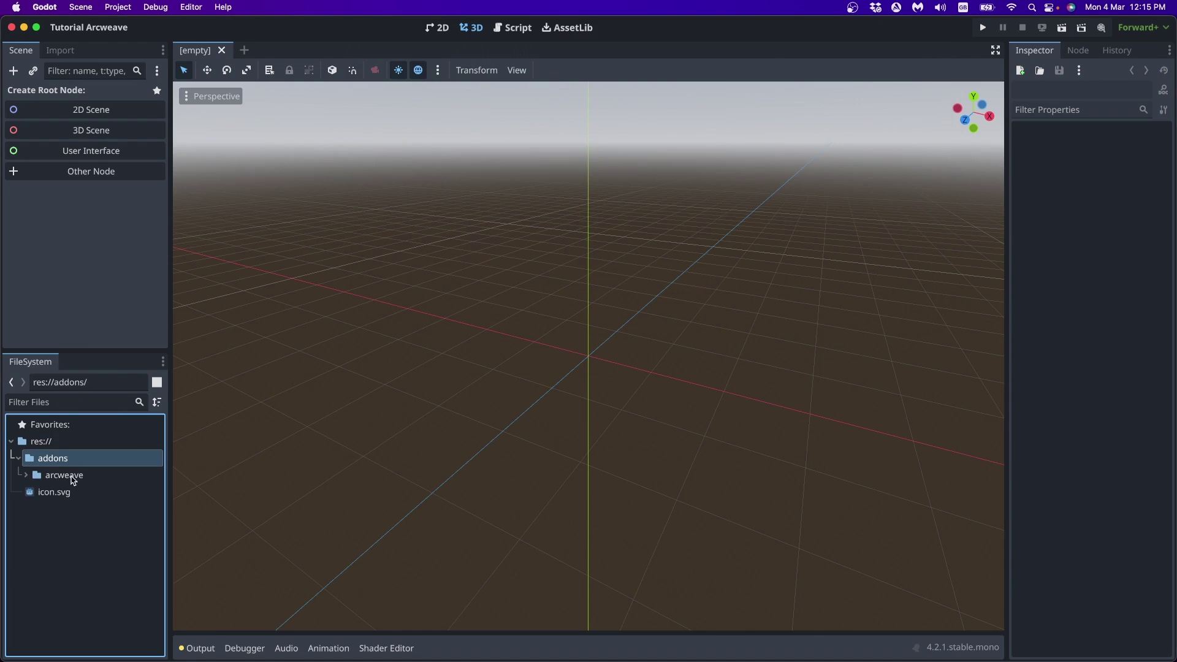
{"action": "left_click", "coordinate": [27, 476]}
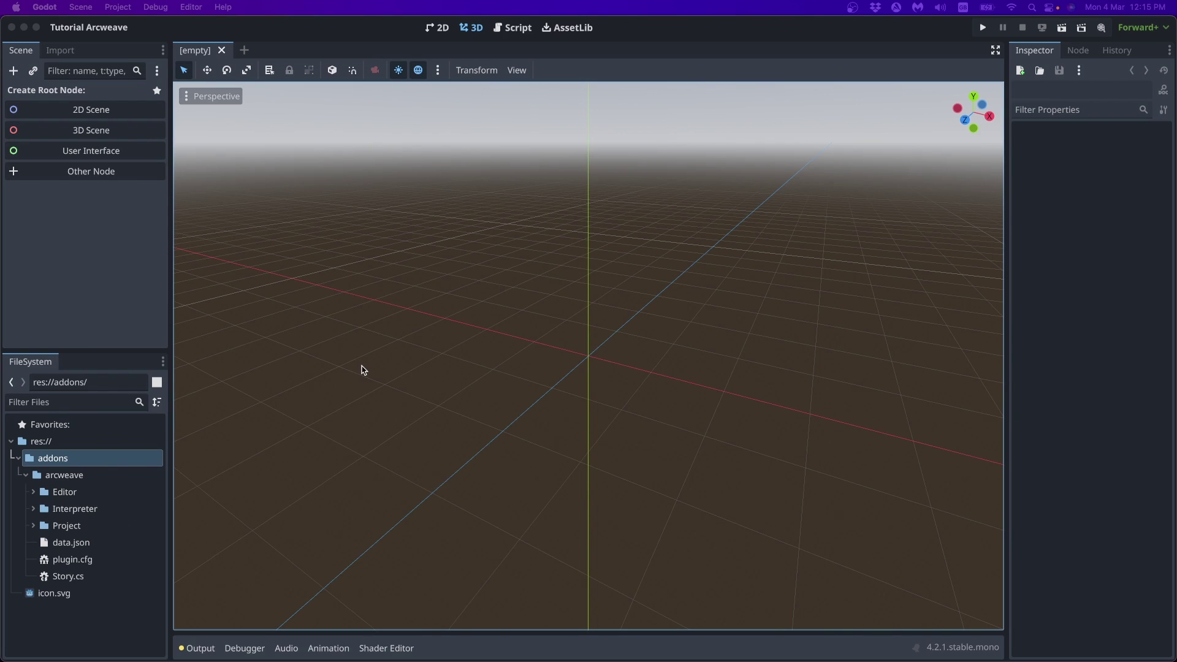
Scroll the plugin README in Brave to 'Installing the Plugin', then return to Godot.
{"action": "key", "text": "super+Tab"}
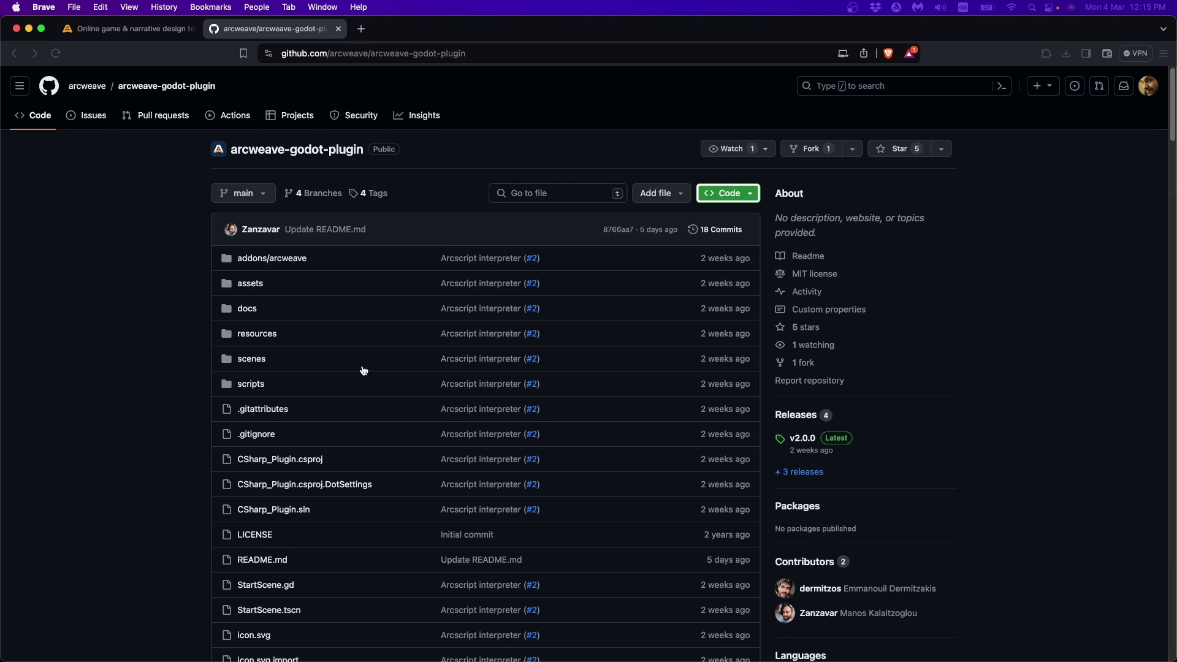
{"action": "scroll", "coordinate": [362, 368], "scroll_direction": "down", "scroll_amount": 10}
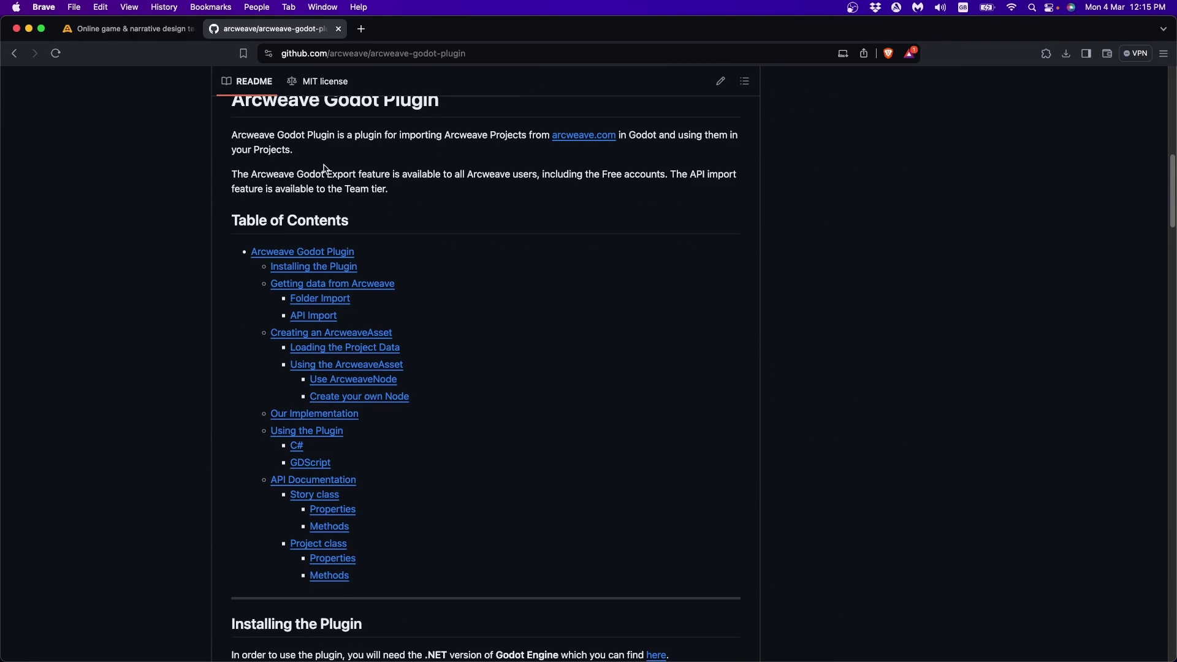
{"action": "scroll", "coordinate": [368, 368], "scroll_direction": "down", "scroll_amount": 10}
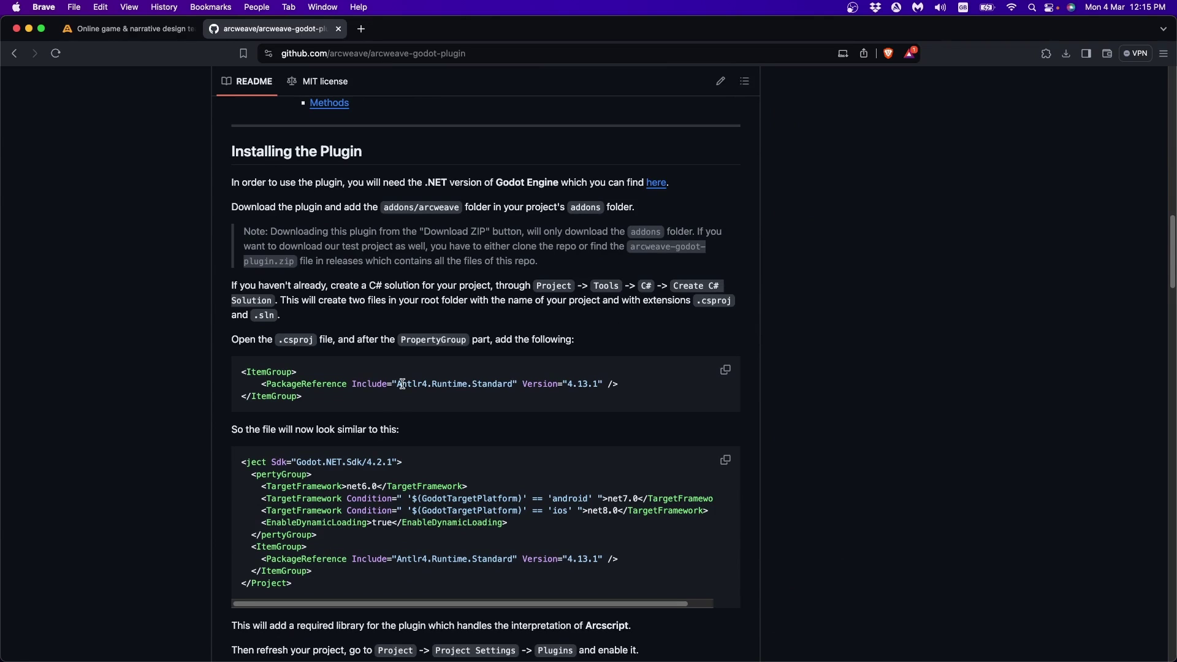
{"action": "key", "text": "super+Tab"}
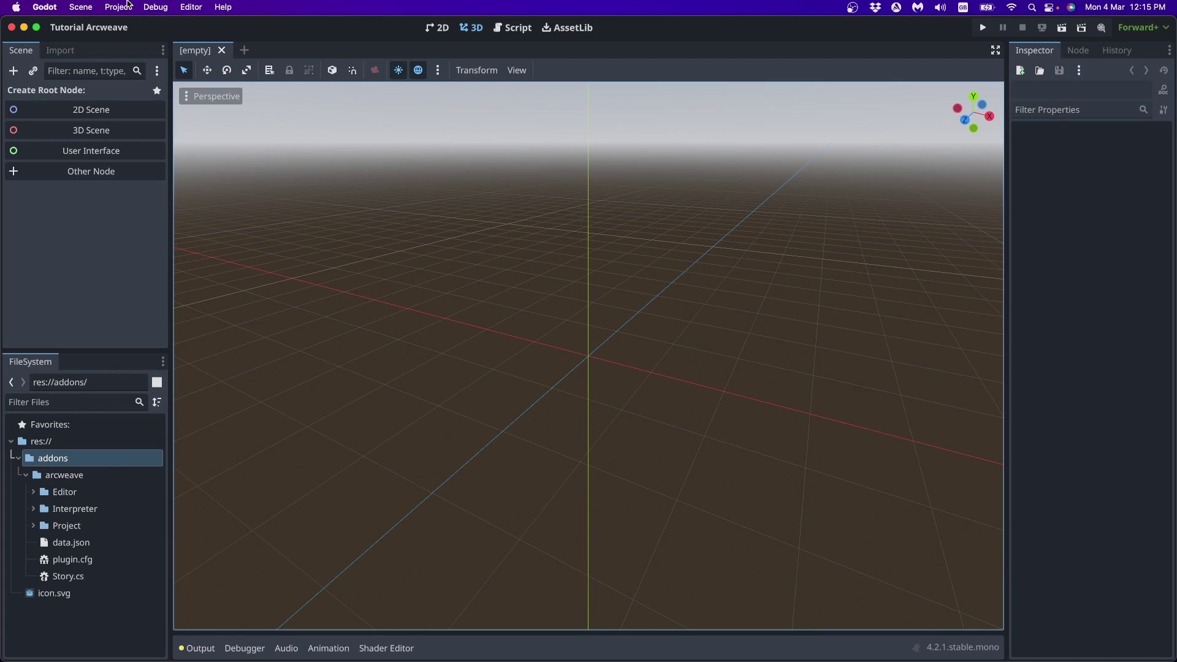
Create the project's C# solution from Project > Tools > C#.
{"action": "left_click", "coordinate": [128, 6]}
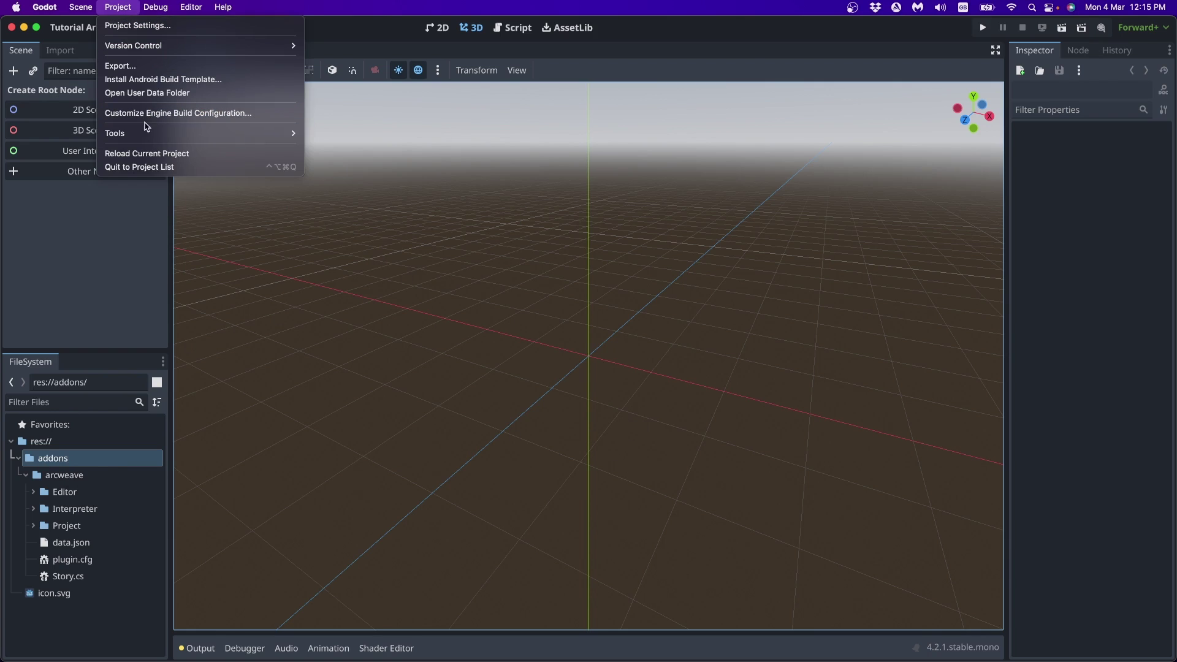
{"action": "mouse_move", "coordinate": [288, 133]}
{"action": "mouse_move", "coordinate": [357, 159]}
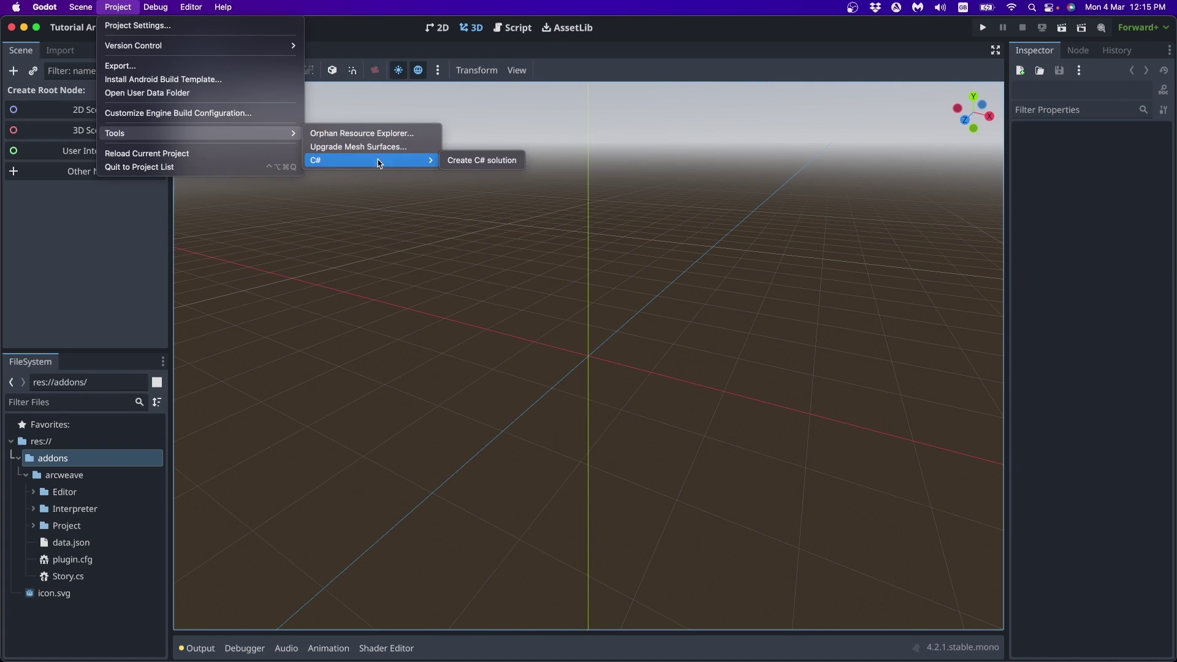
{"action": "left_click", "coordinate": [497, 160]}
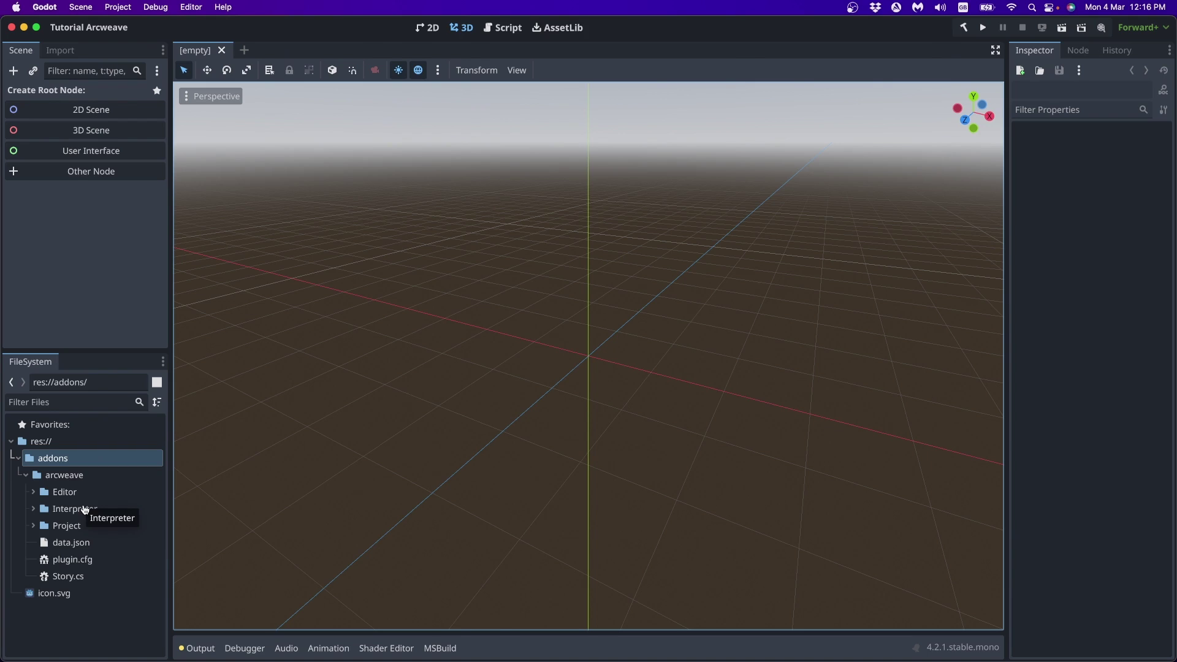
{"action": "left_click", "coordinate": [689, 153]}
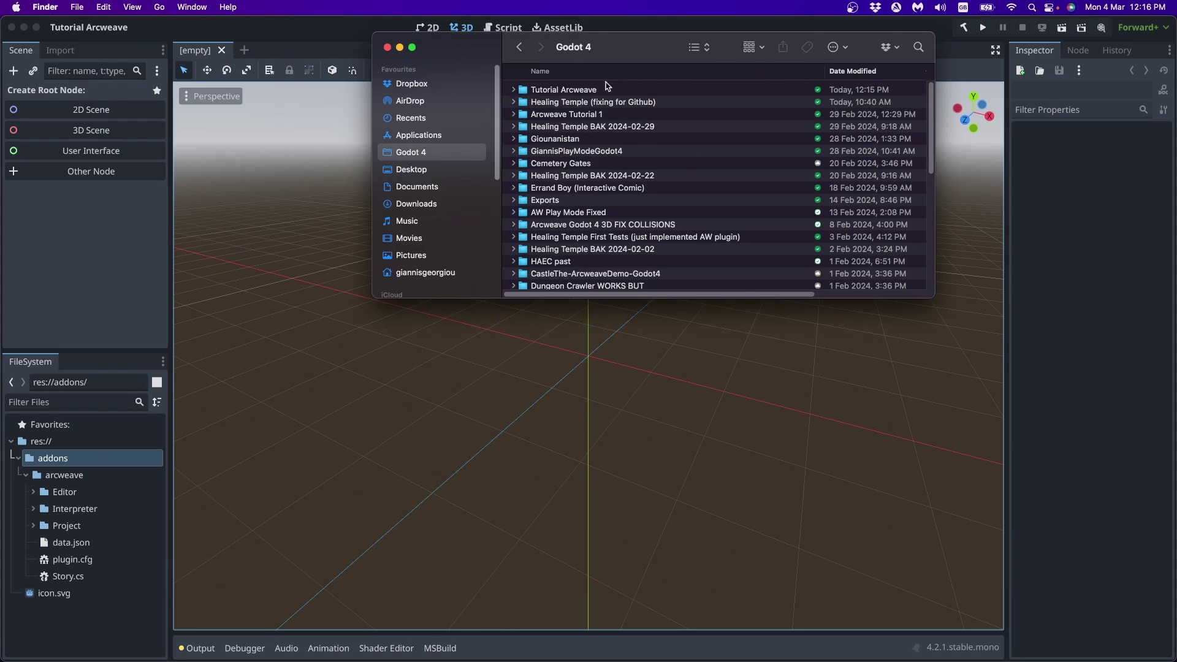
Open Tutorial Arcweave.csproj from the project folder in Visual Studio Code.
{"action": "double_click", "coordinate": [599, 91]}
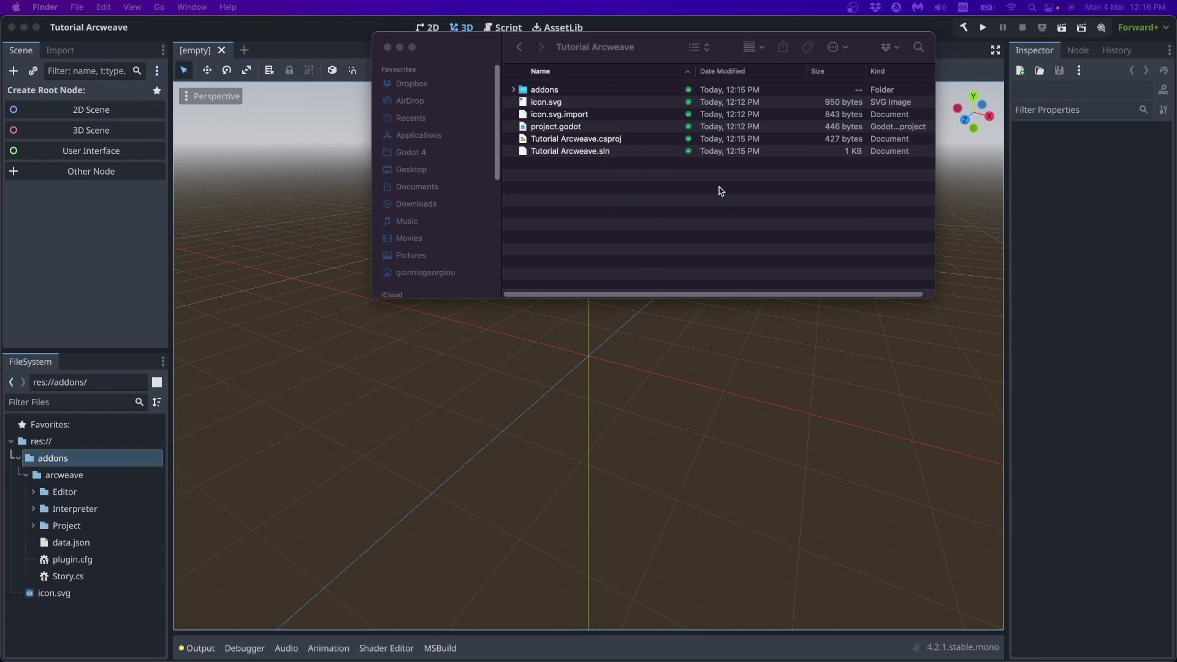
{"action": "left_click", "coordinate": [607, 140]}
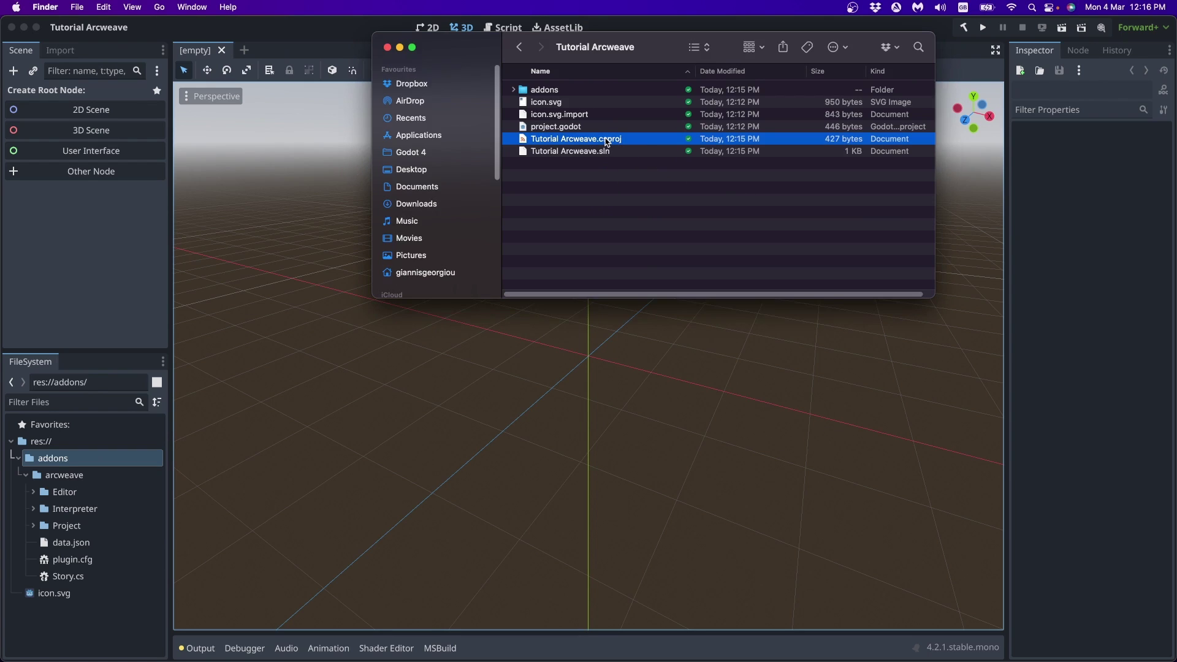
{"action": "right_click", "coordinate": [607, 141]}
{"action": "mouse_move", "coordinate": [631, 158]}
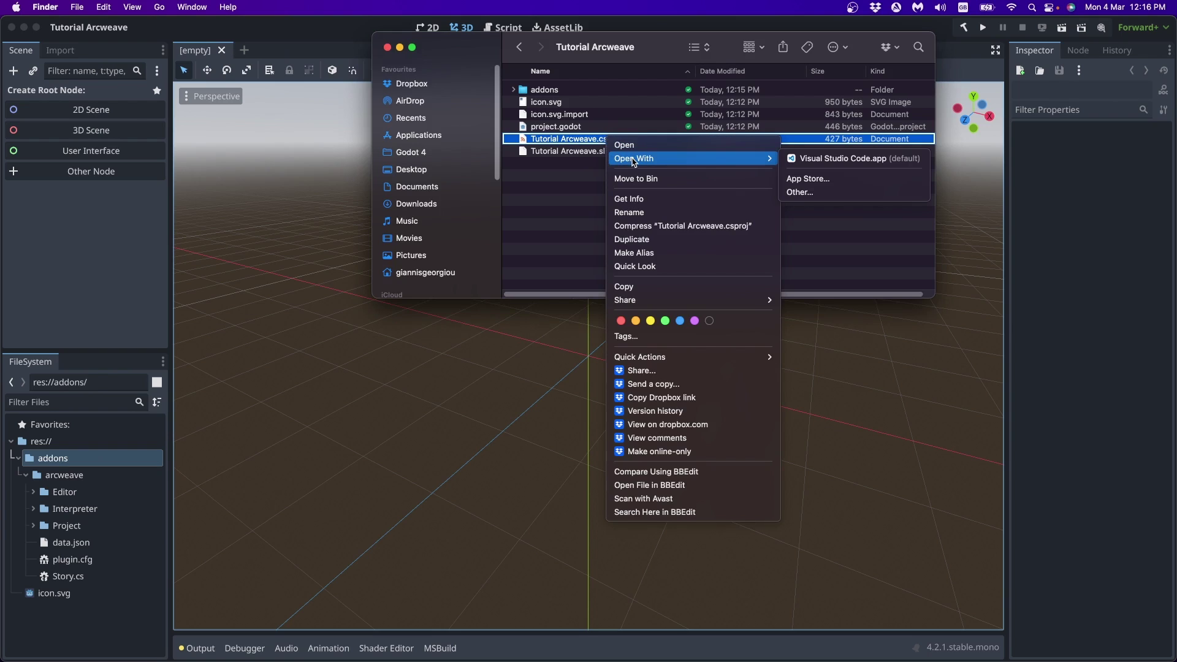
{"action": "left_click", "coordinate": [822, 160]}
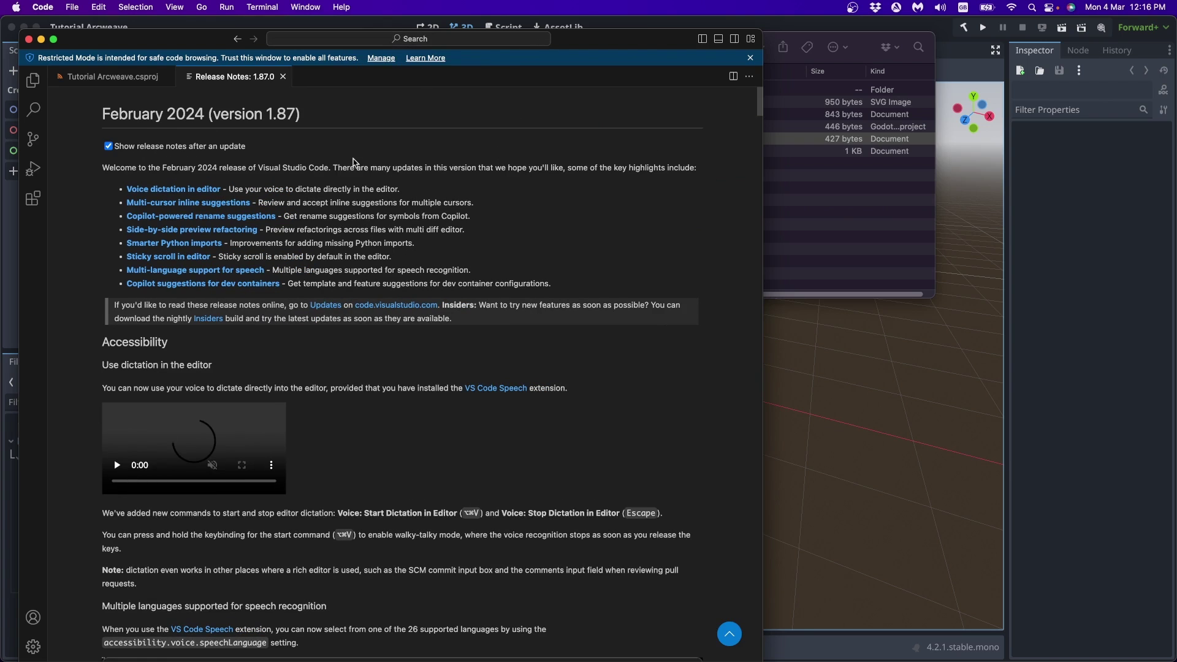
Scroll the README in Brave to the 'Installing the Plugin' section.
{"action": "key", "text": "super+Tab"}
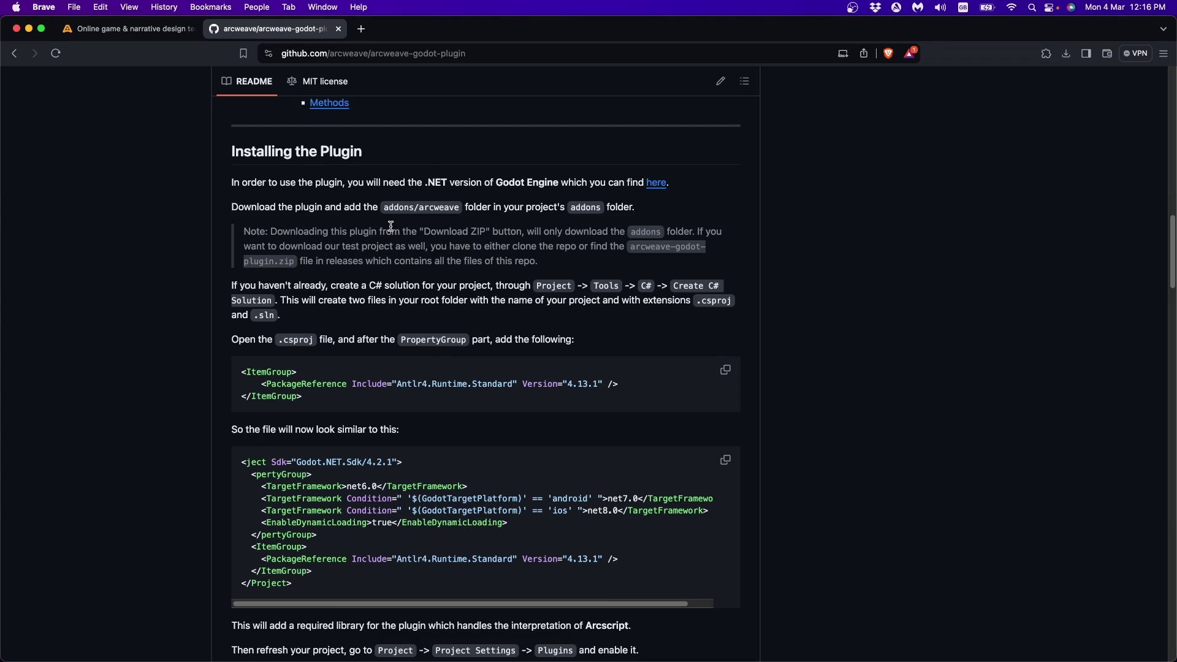
{"action": "scroll", "coordinate": [370, 178], "scroll_direction": "up", "scroll_amount": 3}
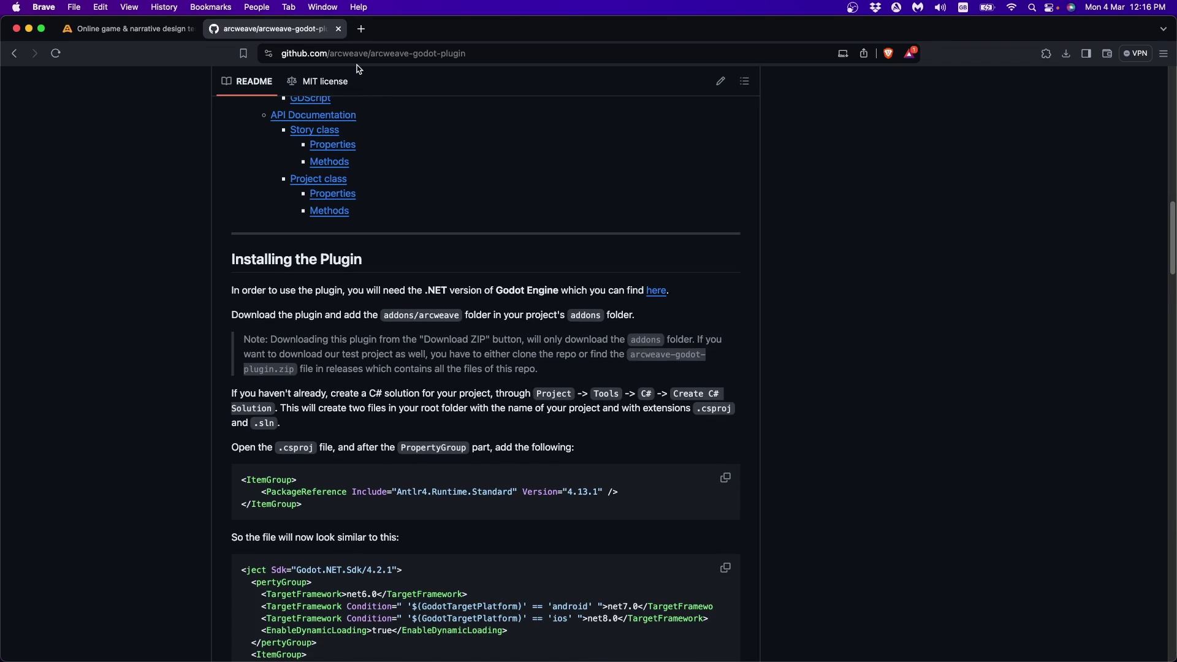
{"action": "scroll", "coordinate": [370, 127], "scroll_direction": "up", "scroll_amount": 4}
{"action": "scroll", "coordinate": [375, 154], "scroll_direction": "up", "scroll_amount": 7}
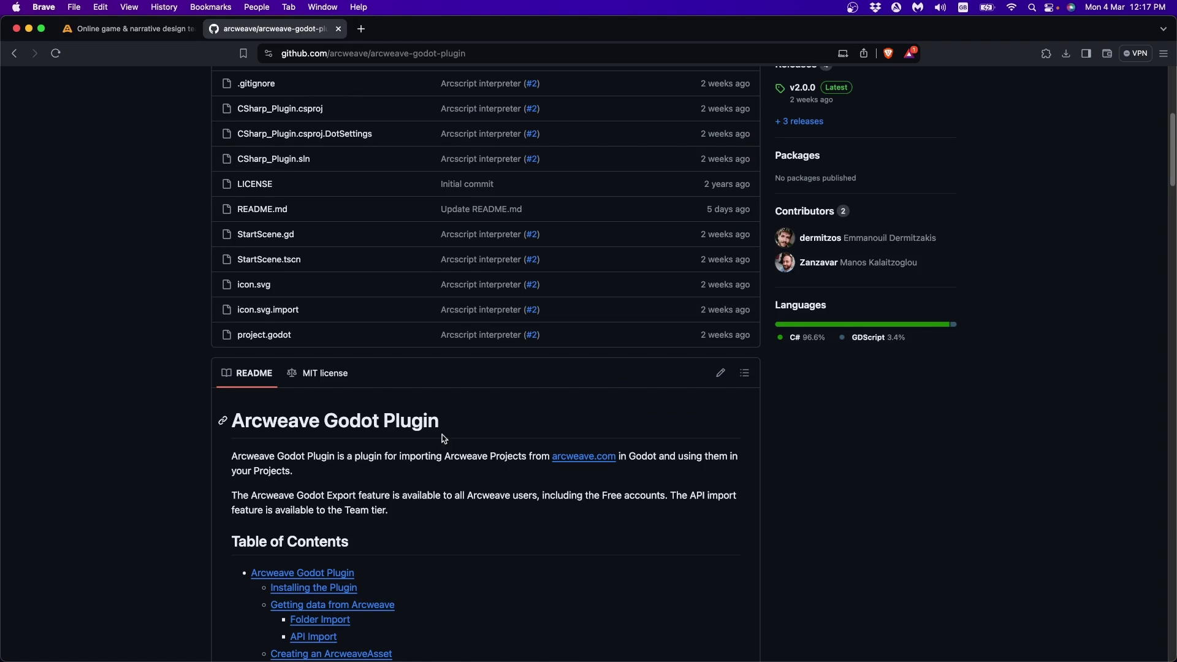
{"action": "scroll", "coordinate": [450, 410], "scroll_direction": "down", "scroll_amount": 6}
{"action": "scroll", "coordinate": [450, 410], "scroll_direction": "down", "scroll_amount": 3}
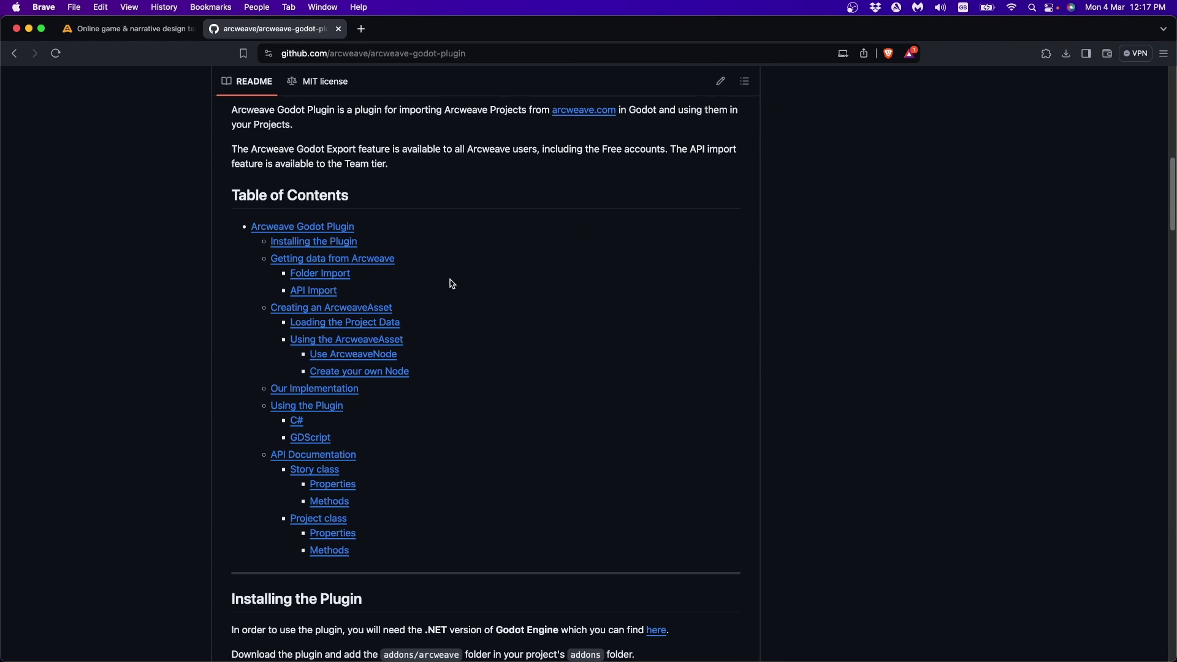
{"action": "scroll", "coordinate": [453, 170], "scroll_direction": "down", "scroll_amount": 13}
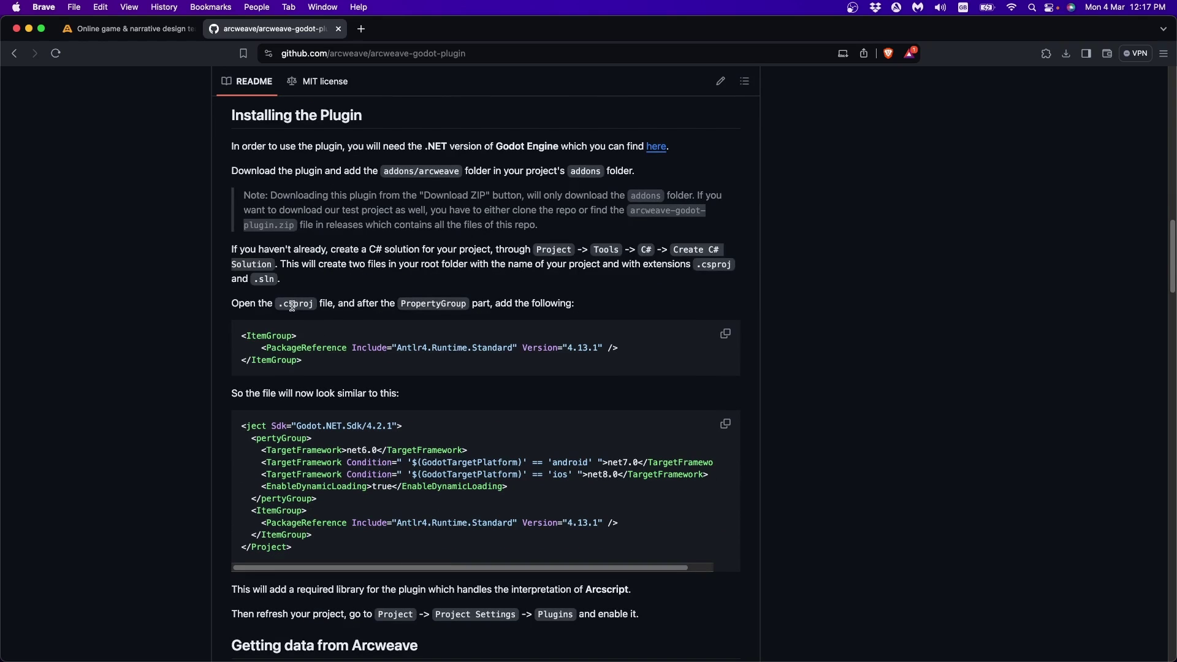
Copy the ItemGroup snippet referencing Antlr4.Runtime.Standard 4.13.1.
{"action": "left_click_drag", "start_coordinate": [286, 305], "coordinate": [318, 304]}
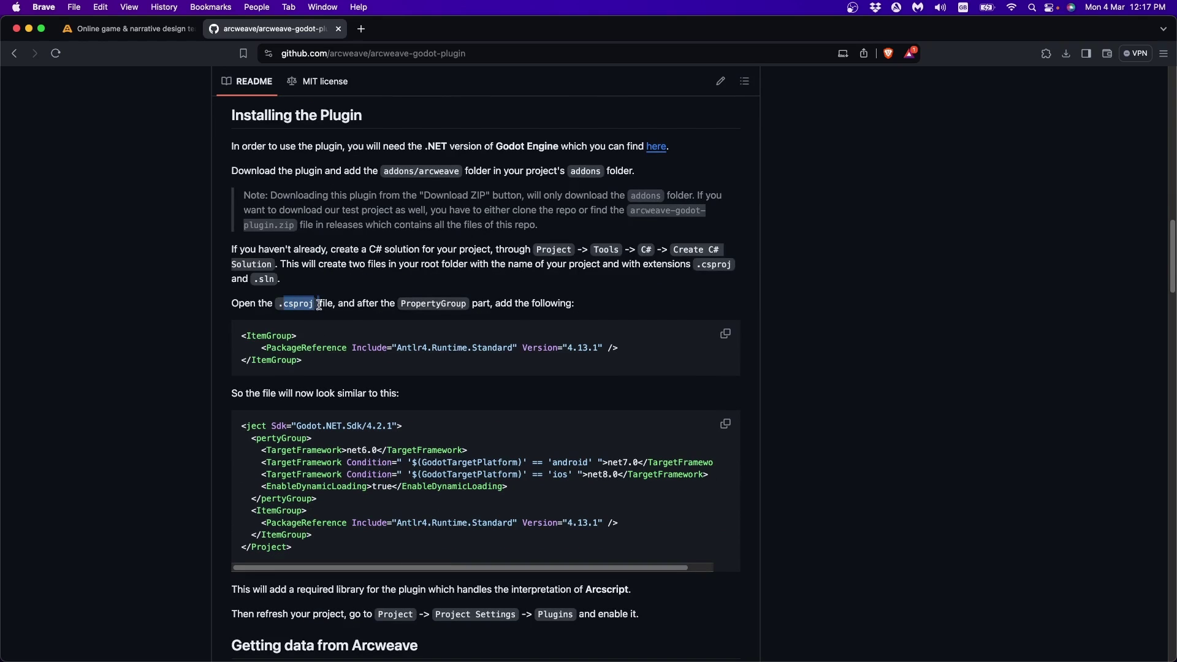
{"action": "left_click", "coordinate": [412, 315]}
{"action": "left_click_drag", "start_coordinate": [243, 334], "coordinate": [304, 363]}
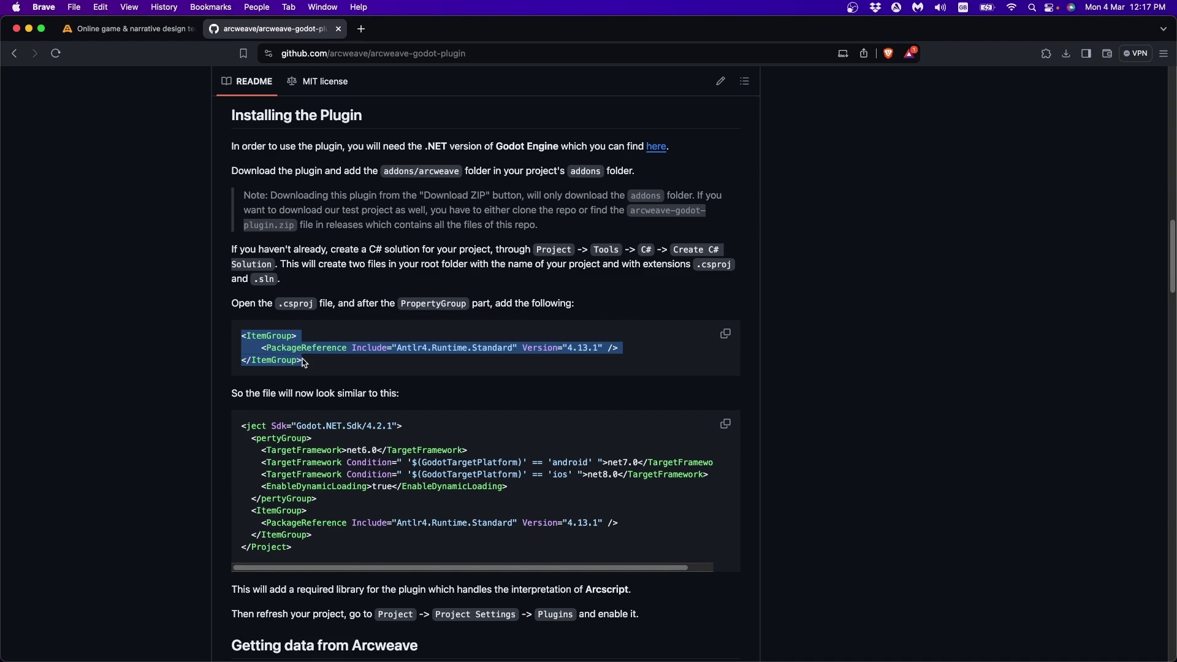
{"action": "left_click", "coordinate": [674, 355]}
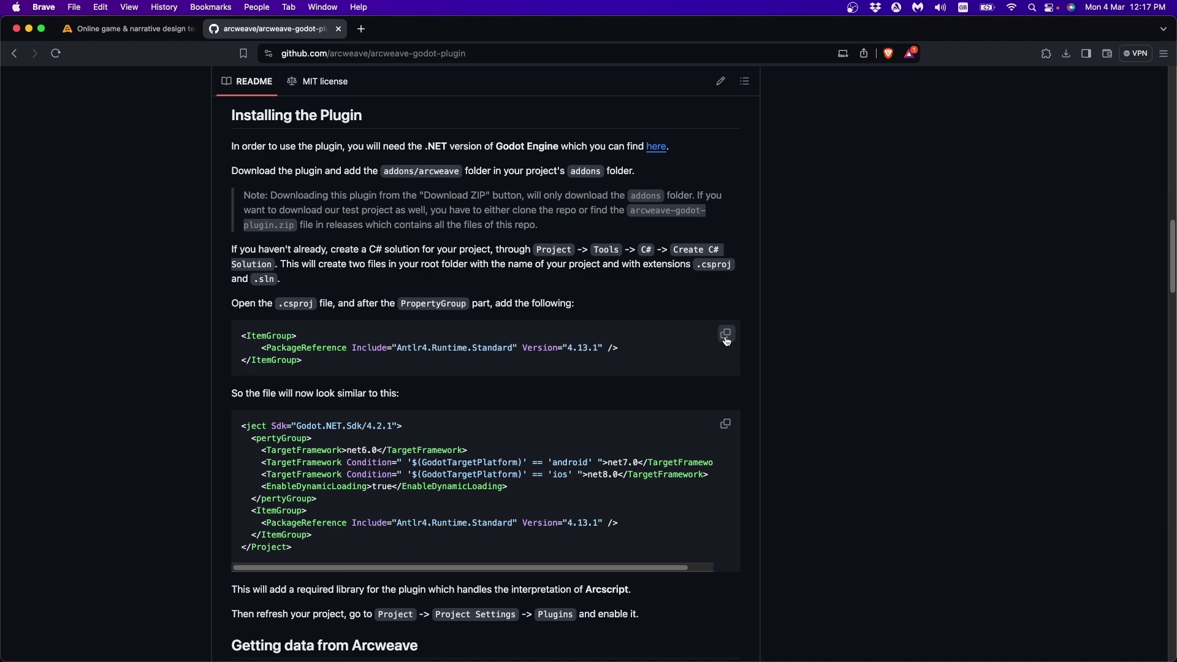
{"action": "left_click", "coordinate": [727, 342]}
{"action": "scroll", "coordinate": [567, 350], "scroll_direction": "down", "scroll_amount": 3}
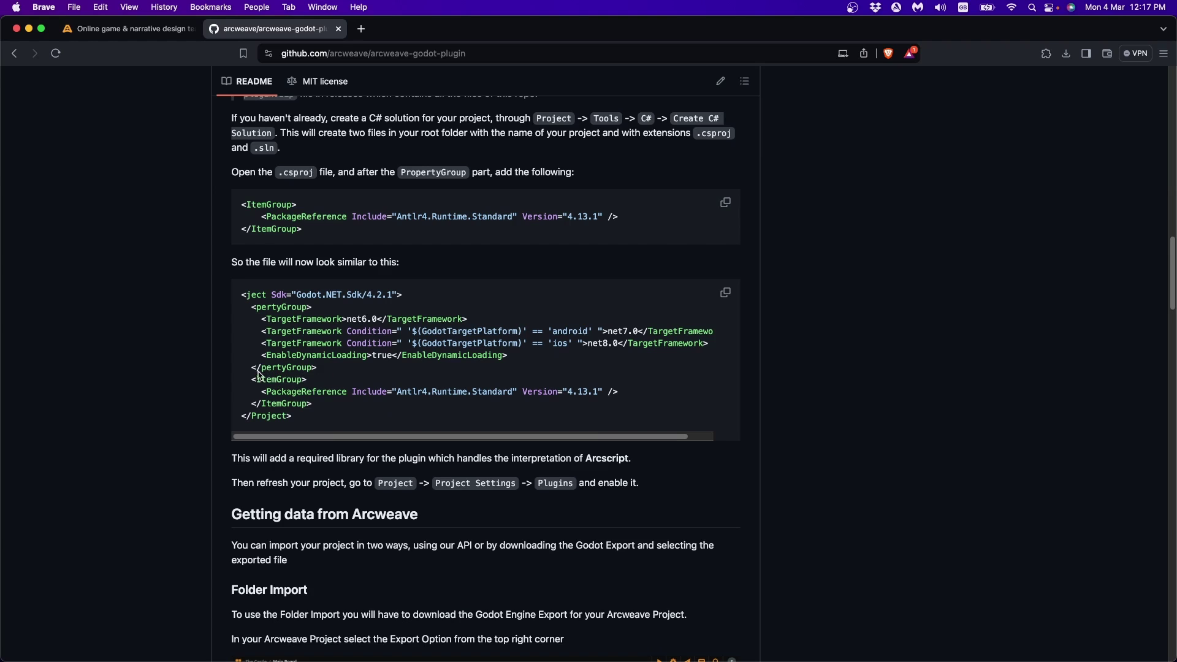
Paste the Antlr4.Runtime.Standard 4.13.1 ItemGroup before </Project> in Tutorial Arcweave.csproj, then minimize VS Code and Brave.
{"action": "key", "text": "super+Tab"}
{"action": "key", "text": "Return"}
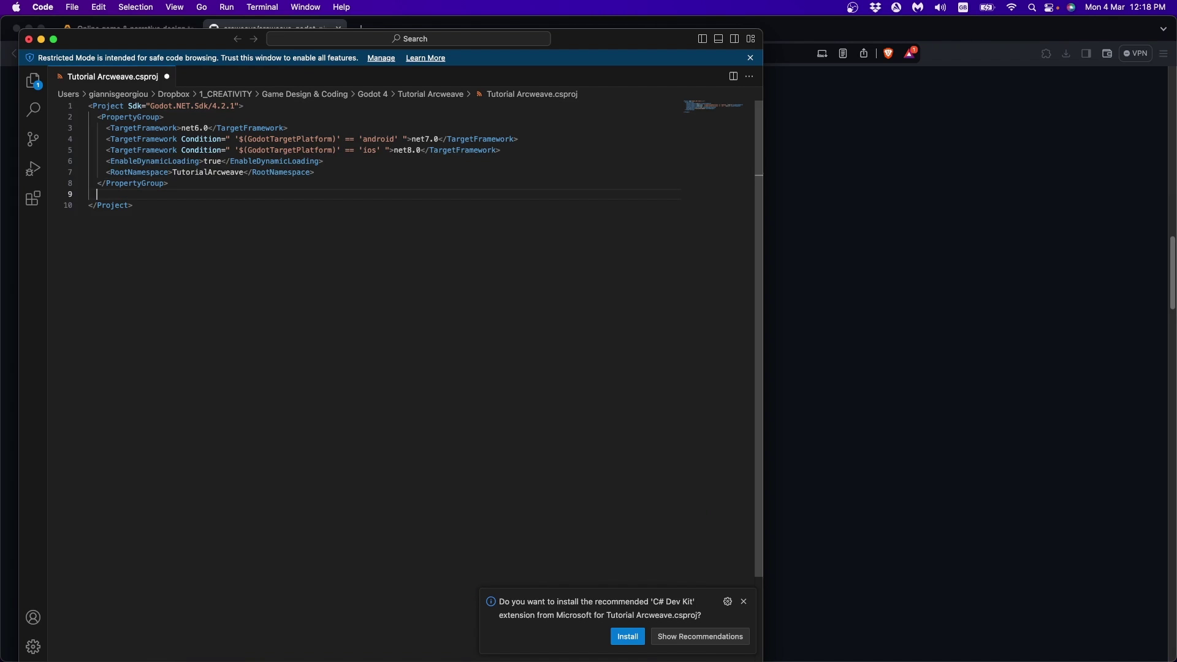
{"action": "key", "text": "super+v"}
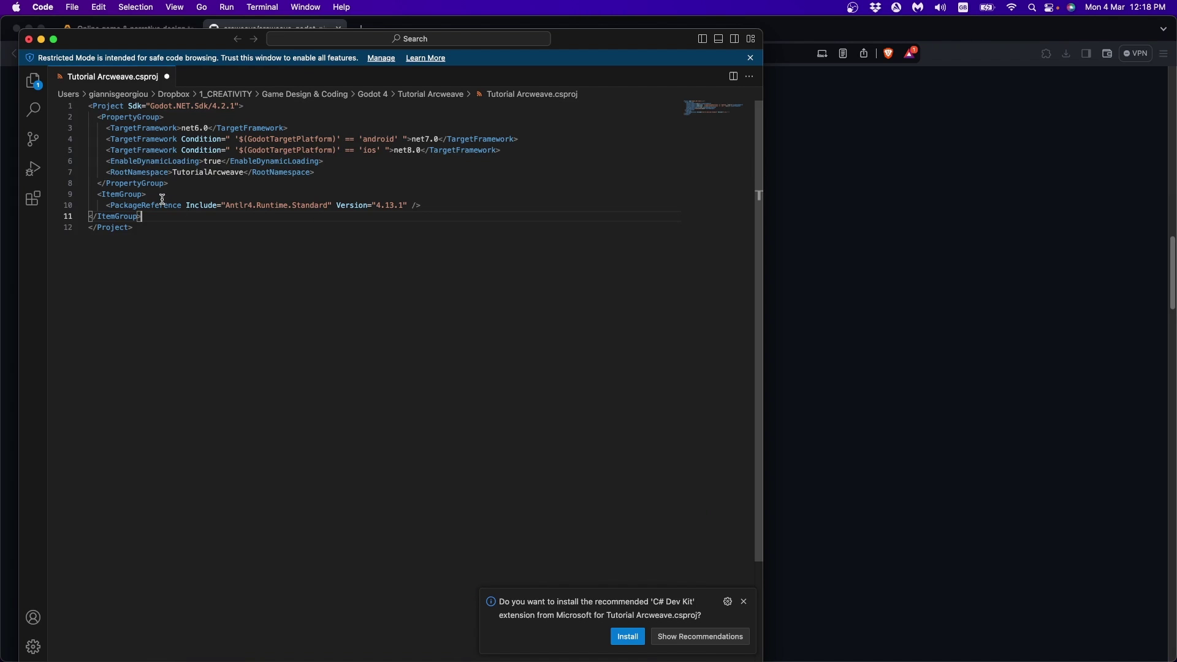
{"action": "left_click", "coordinate": [163, 231]}
{"action": "left_click", "coordinate": [41, 39]}
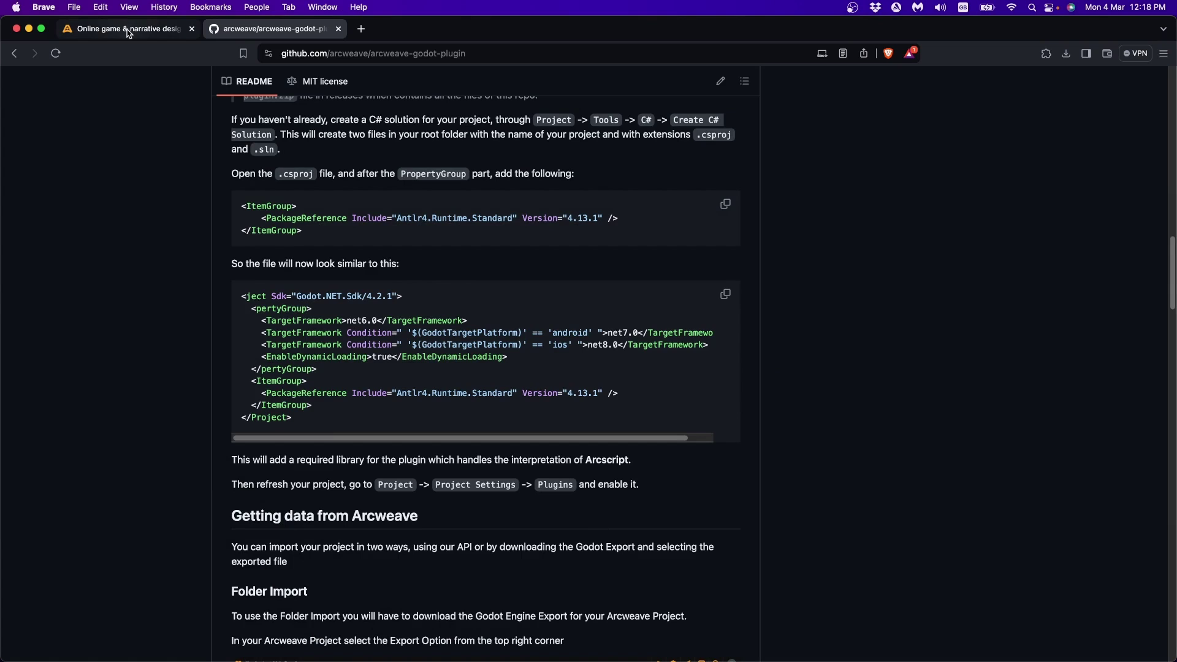
{"action": "key", "text": "super+m"}
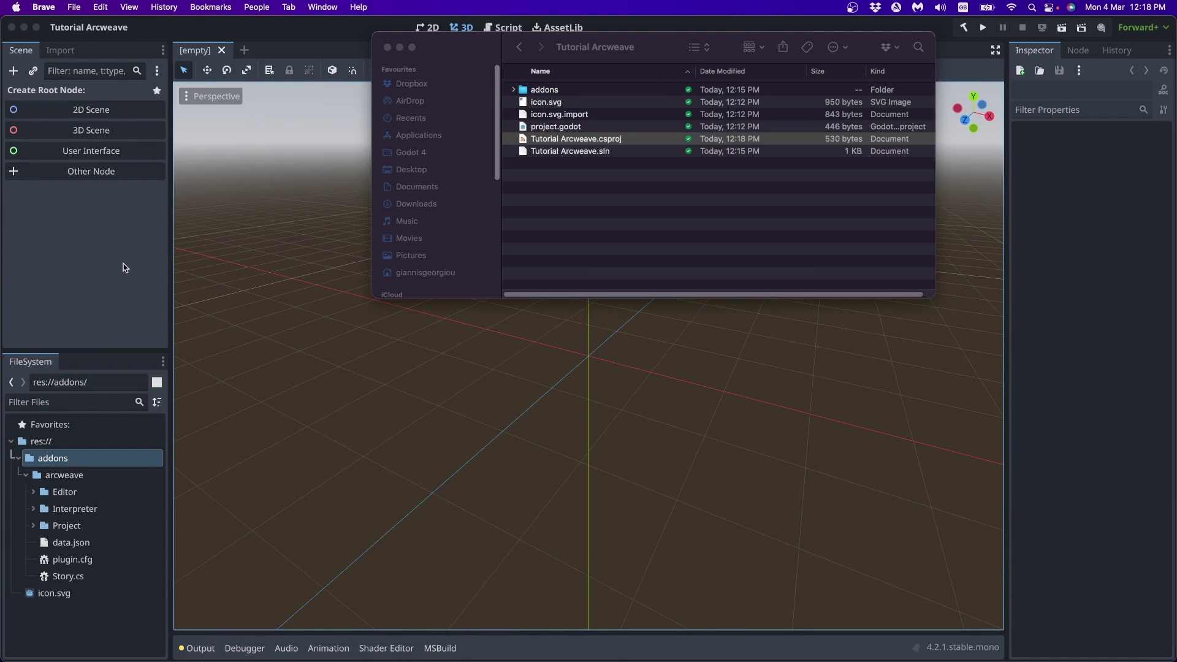
Build the .NET project with the hammer button and reload the Tutorial Arcweave project.
{"action": "left_click", "coordinate": [124, 268]}
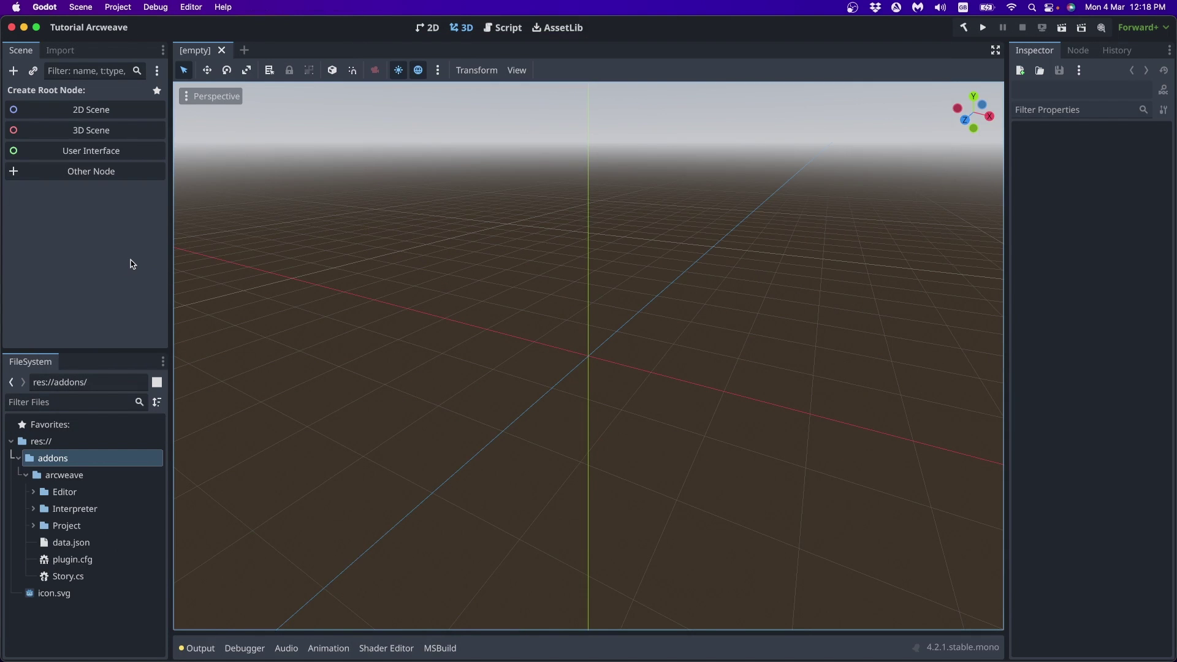
{"action": "left_click", "coordinate": [965, 28]}
{"action": "left_click", "coordinate": [118, 8]}
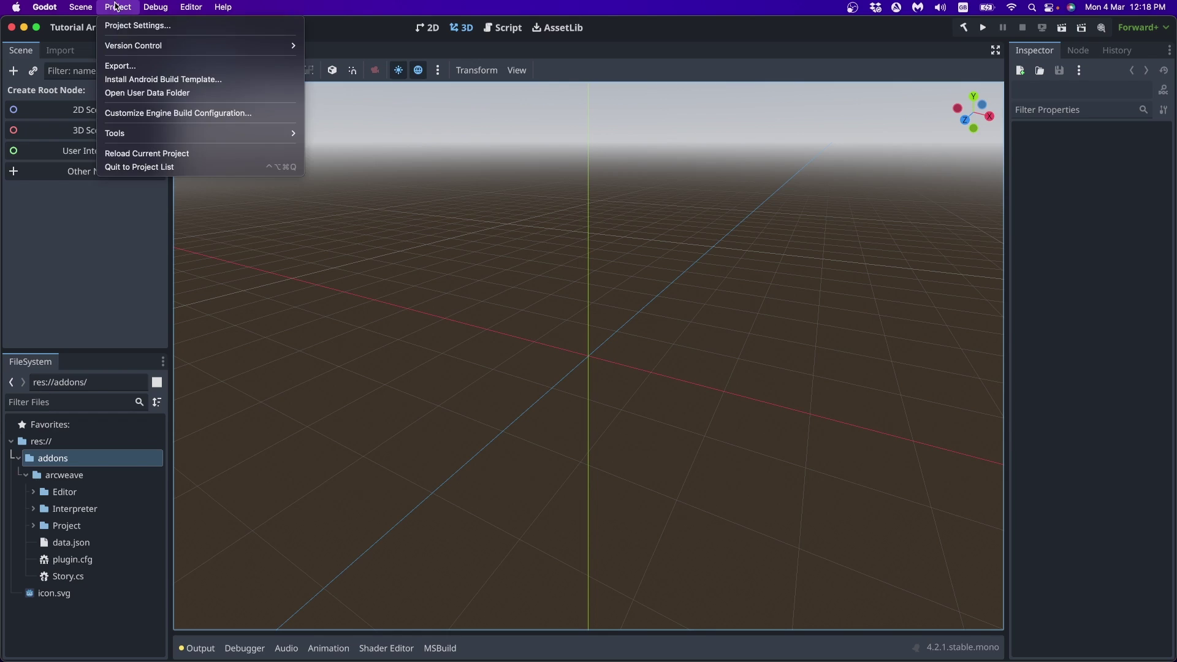
{"action": "left_click", "coordinate": [176, 153]}
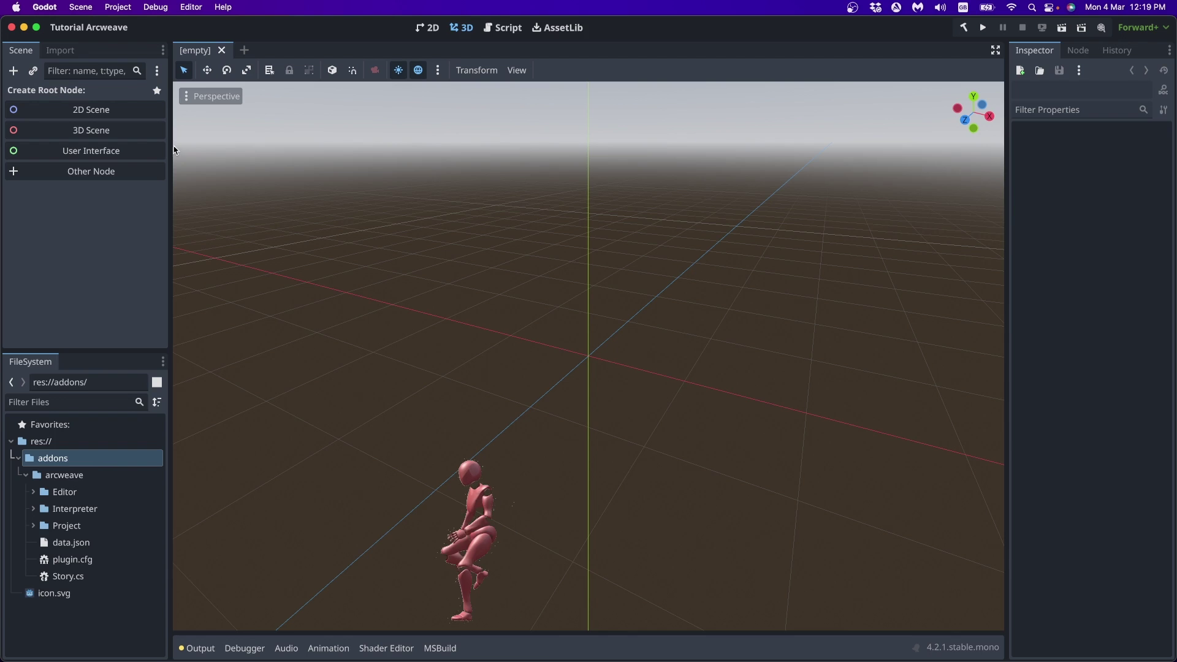
Tick Enable for Arcweave in Project Settings' Plugins list and close the dialog.
{"action": "left_click", "coordinate": [118, 6]}
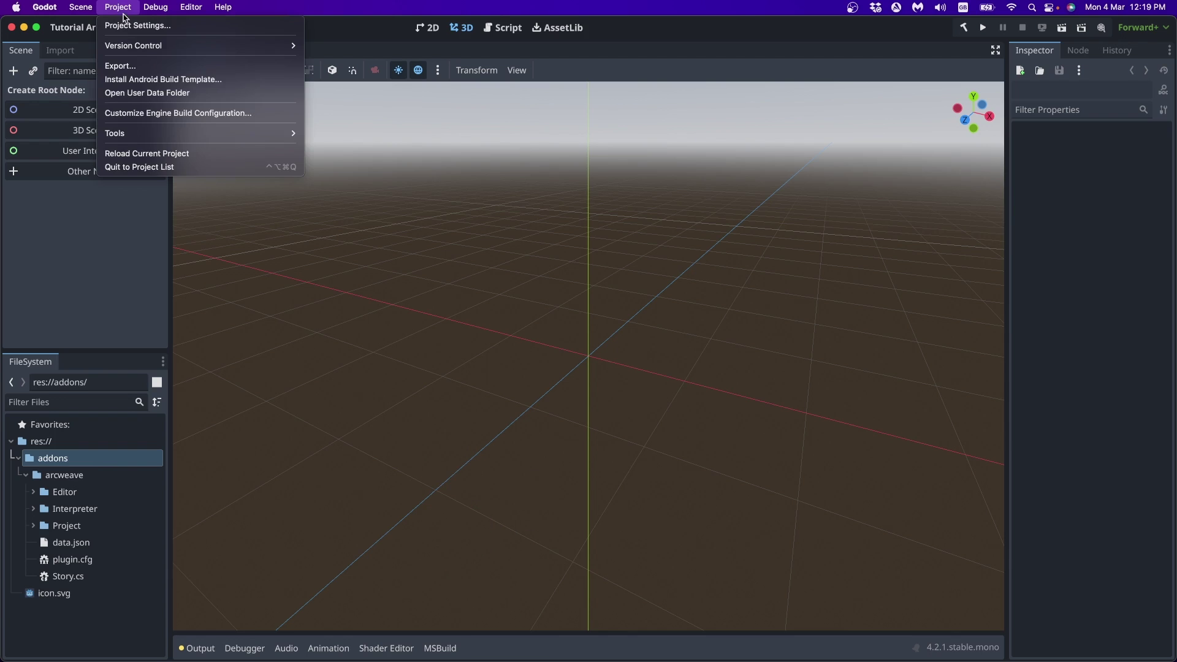
{"action": "left_click", "coordinate": [145, 23]}
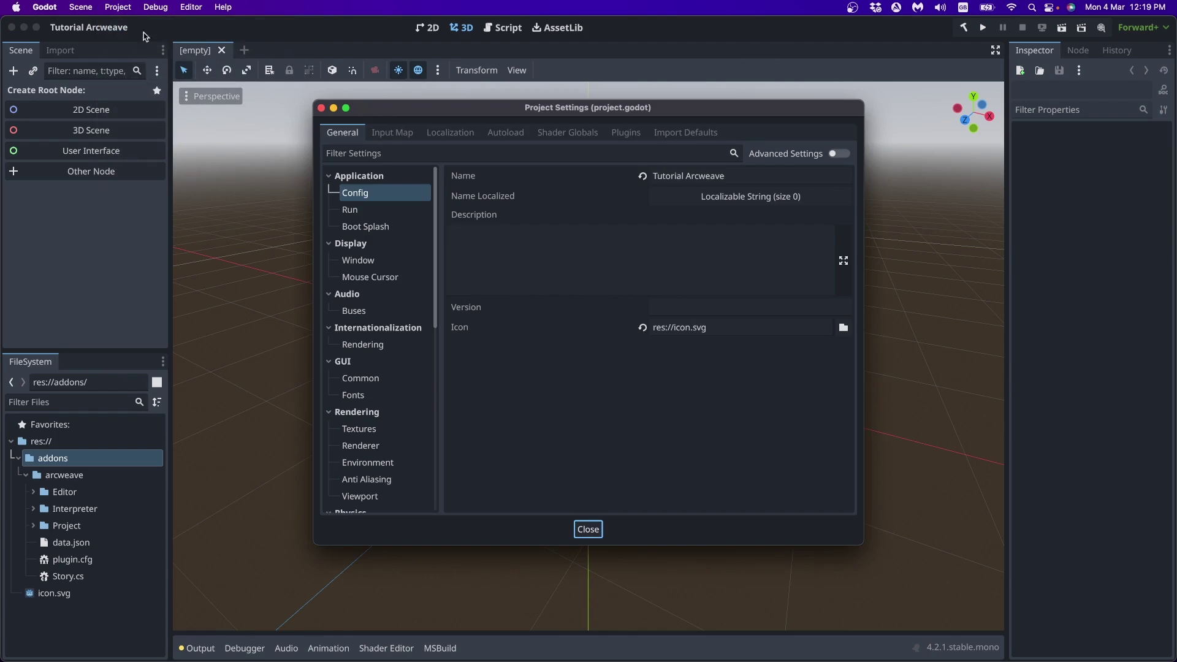
{"action": "left_click", "coordinate": [624, 134]}
{"action": "left_click", "coordinate": [788, 192]}
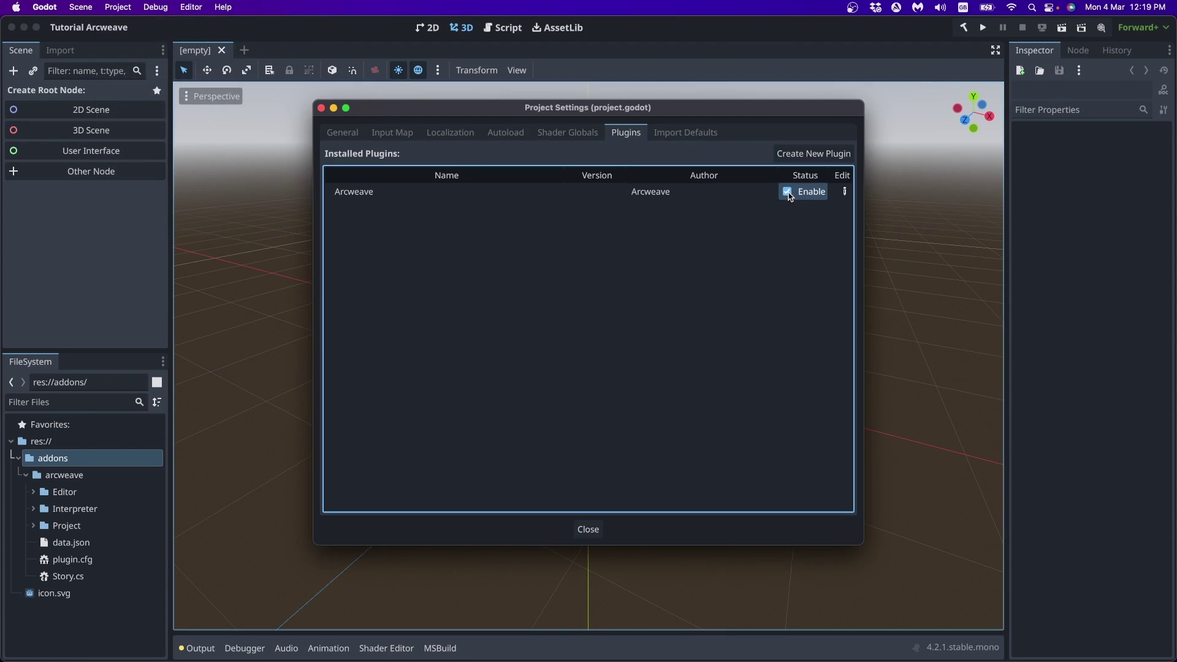
{"action": "left_click", "coordinate": [594, 530]}
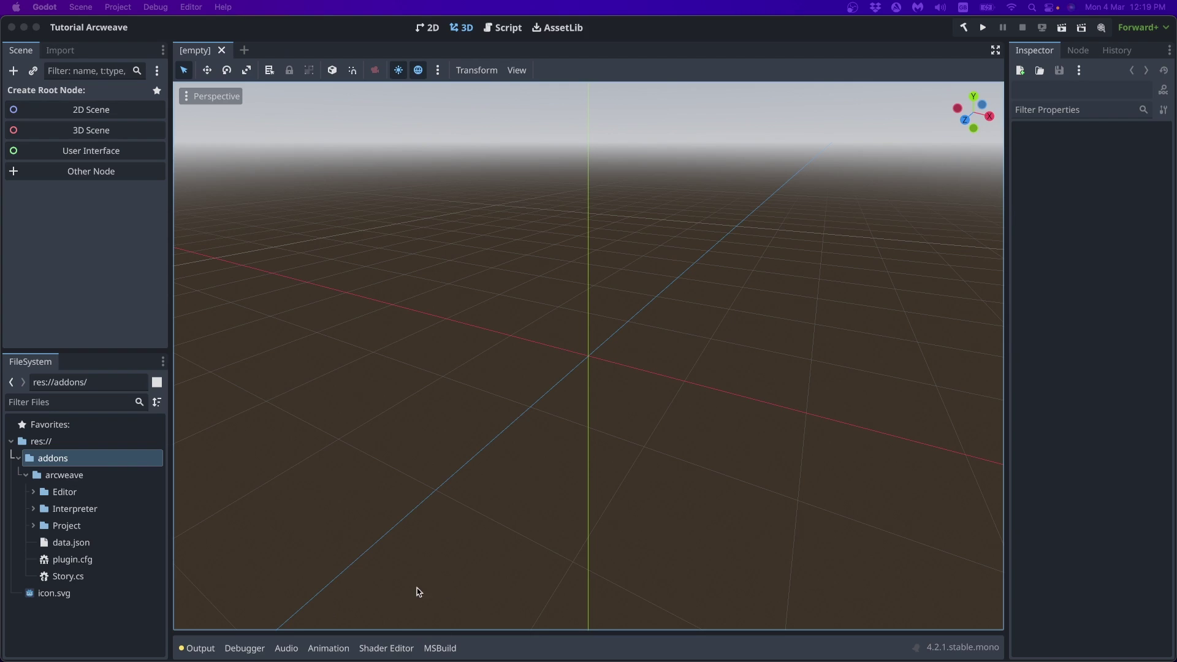
{"action": "left_click", "coordinate": [66, 525]}
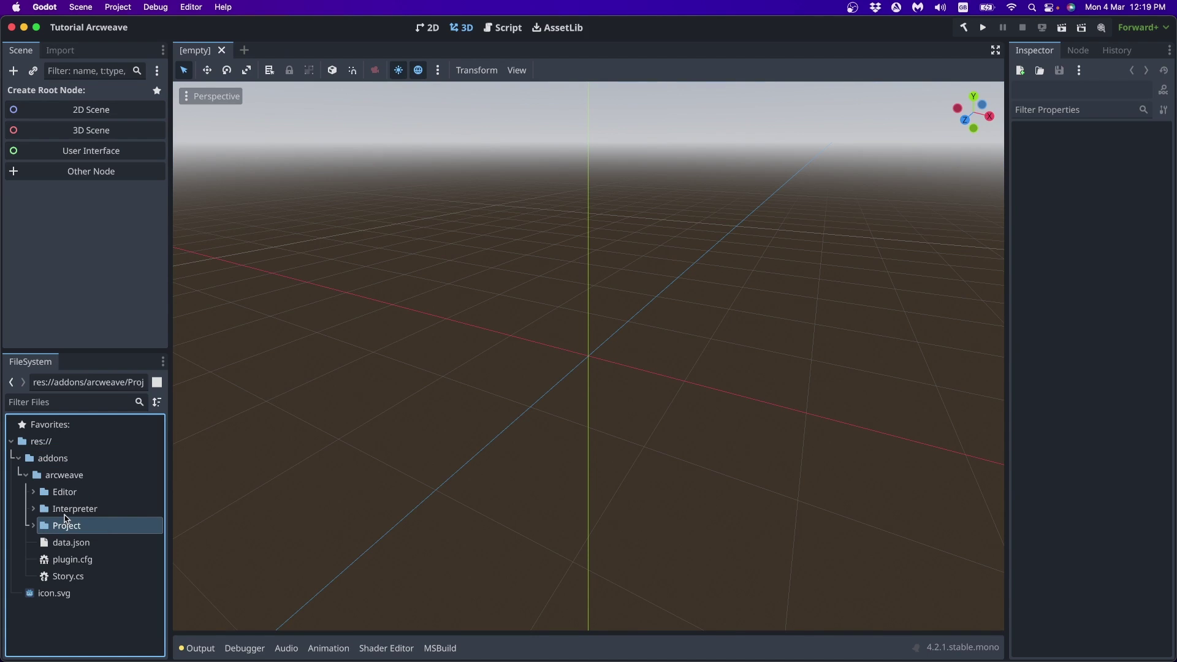
{"action": "left_click", "coordinate": [83, 576]}
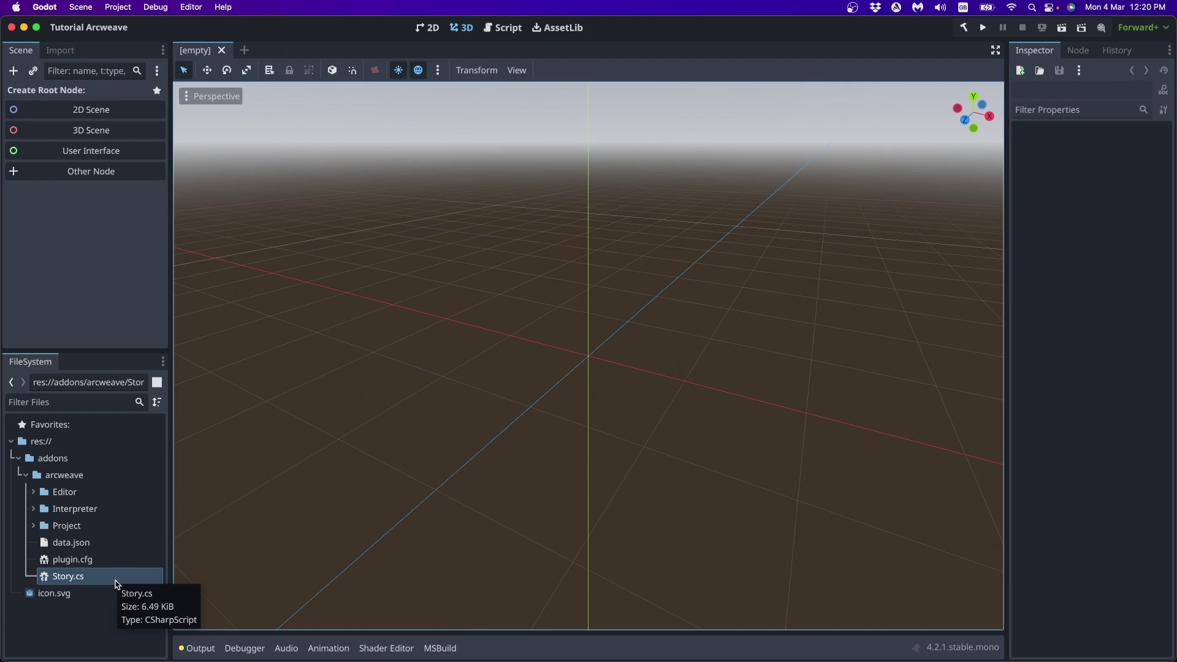
Open Story.cs in the Script editor and locate the GetCurrentElement method.
{"action": "double_click", "coordinate": [61, 576]}
{"action": "scroll", "coordinate": [783, 244], "scroll_direction": "up", "scroll_amount": 20}
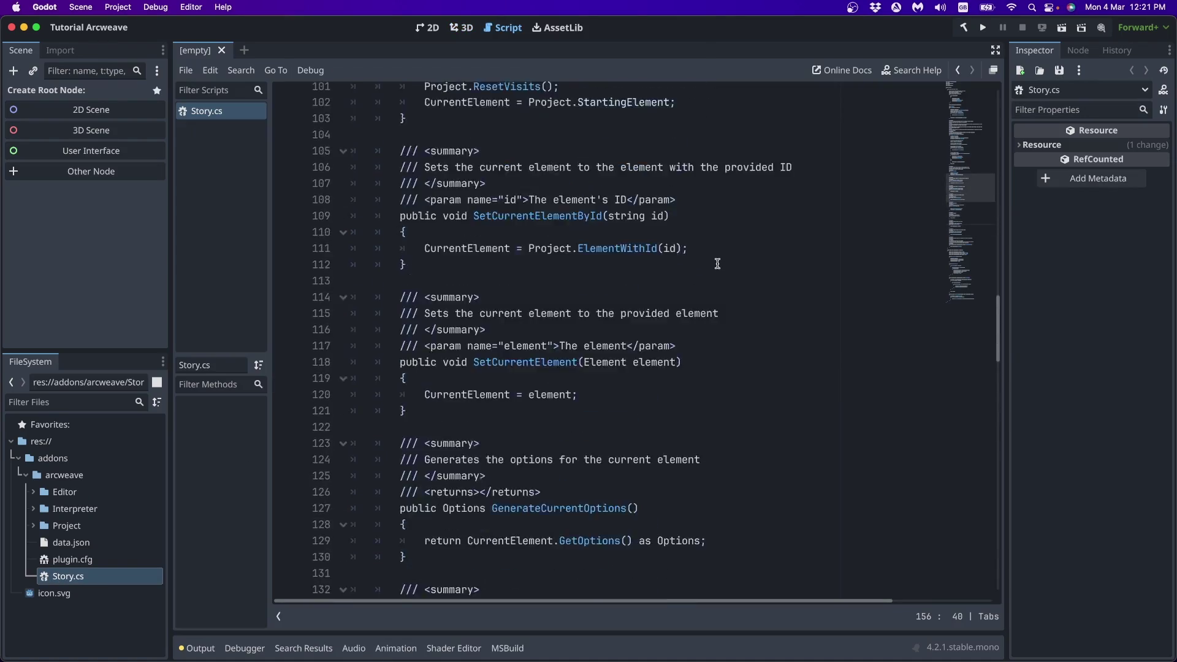
{"action": "scroll", "coordinate": [717, 264], "scroll_direction": "up", "scroll_amount": 10}
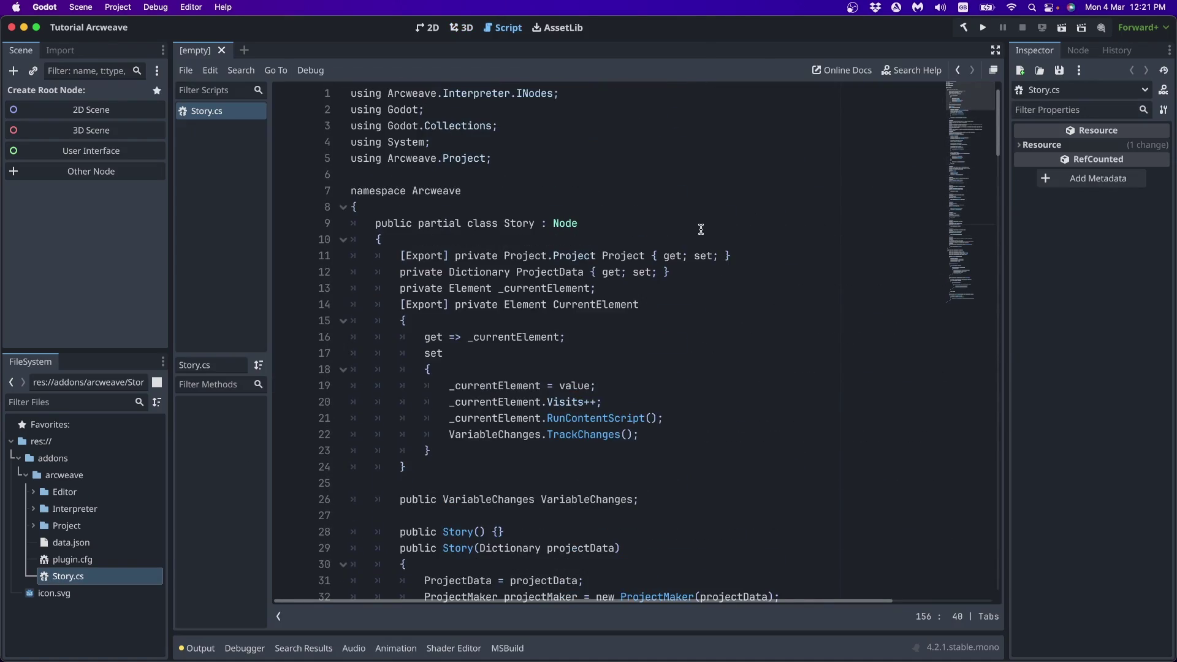
{"action": "scroll", "coordinate": [670, 241], "scroll_direction": "down", "scroll_amount": 15}
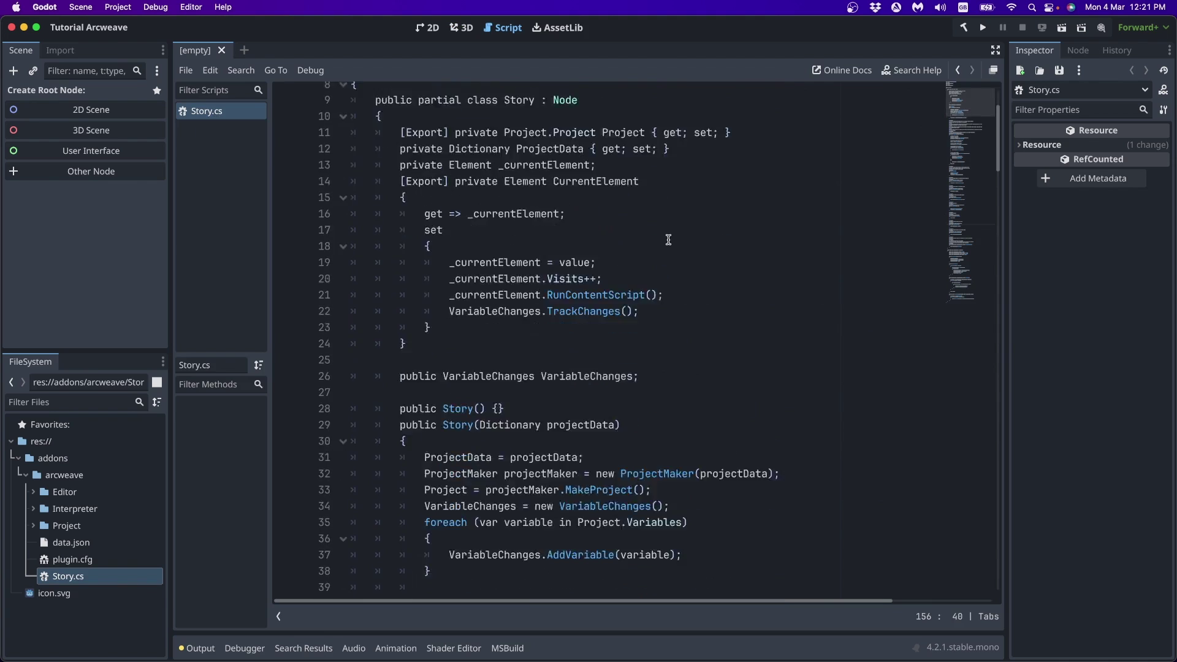
{"action": "scroll", "coordinate": [978, 232], "scroll_direction": "down", "scroll_amount": 20}
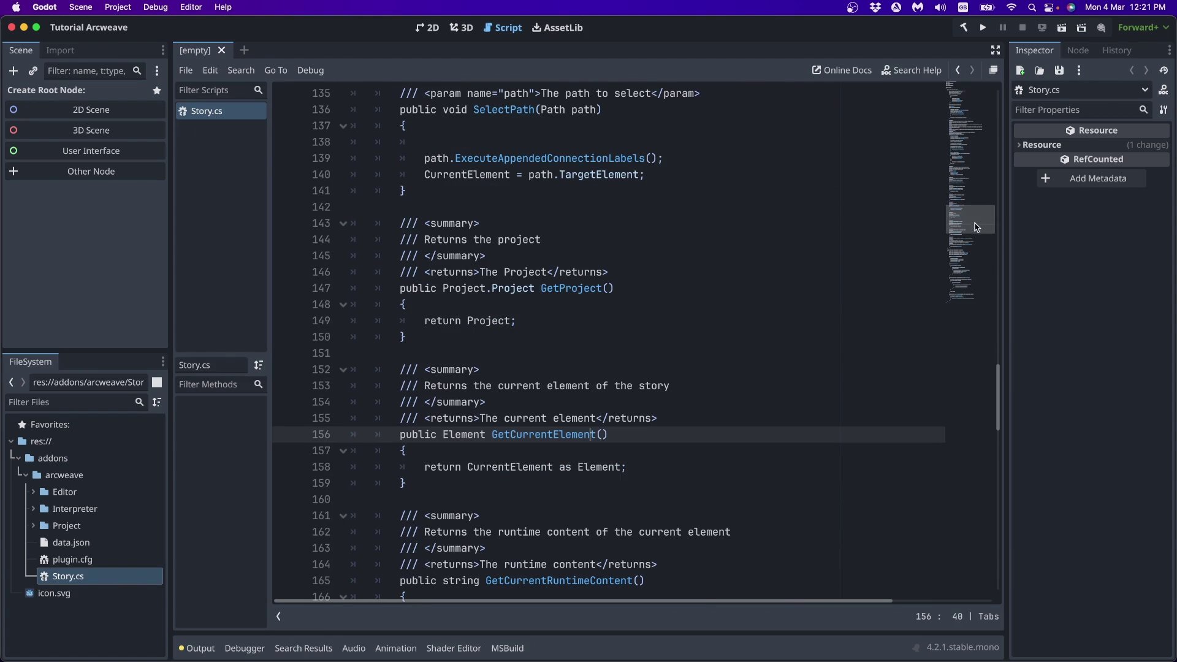
{"action": "double_click", "coordinate": [552, 436]}
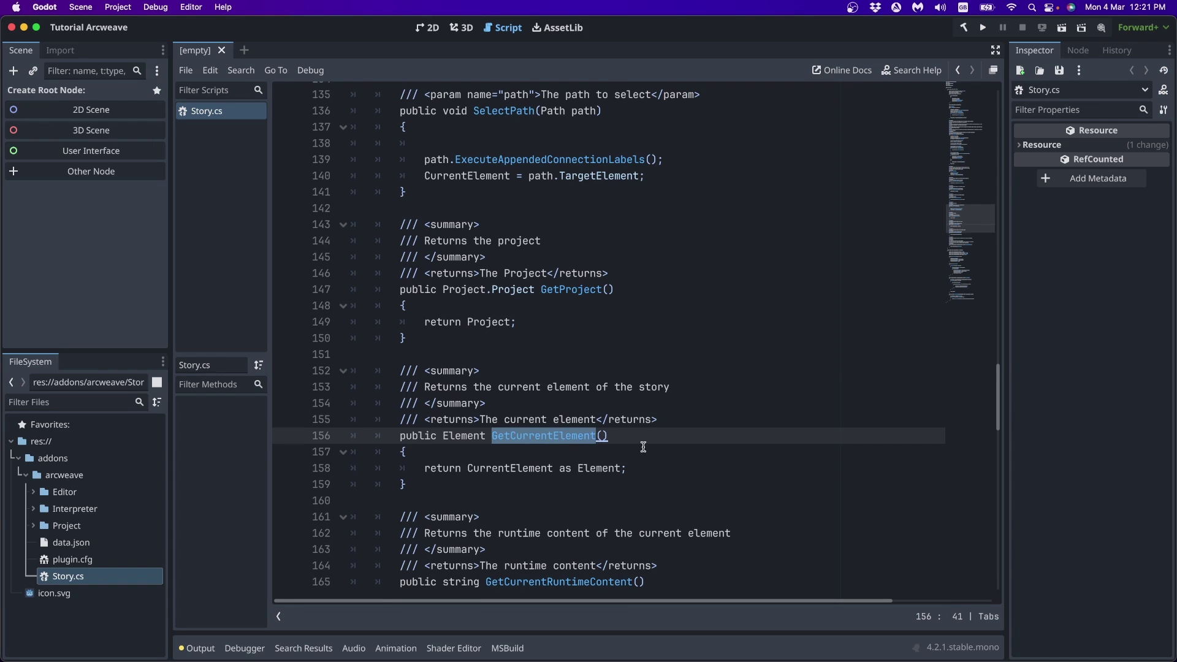
Scroll up to inspect the GenerateCurrentOptions method on line 127.
{"action": "scroll", "coordinate": [638, 441], "scroll_direction": "up", "scroll_amount": 3}
{"action": "scroll", "coordinate": [643, 446], "scroll_direction": "up", "scroll_amount": 1}
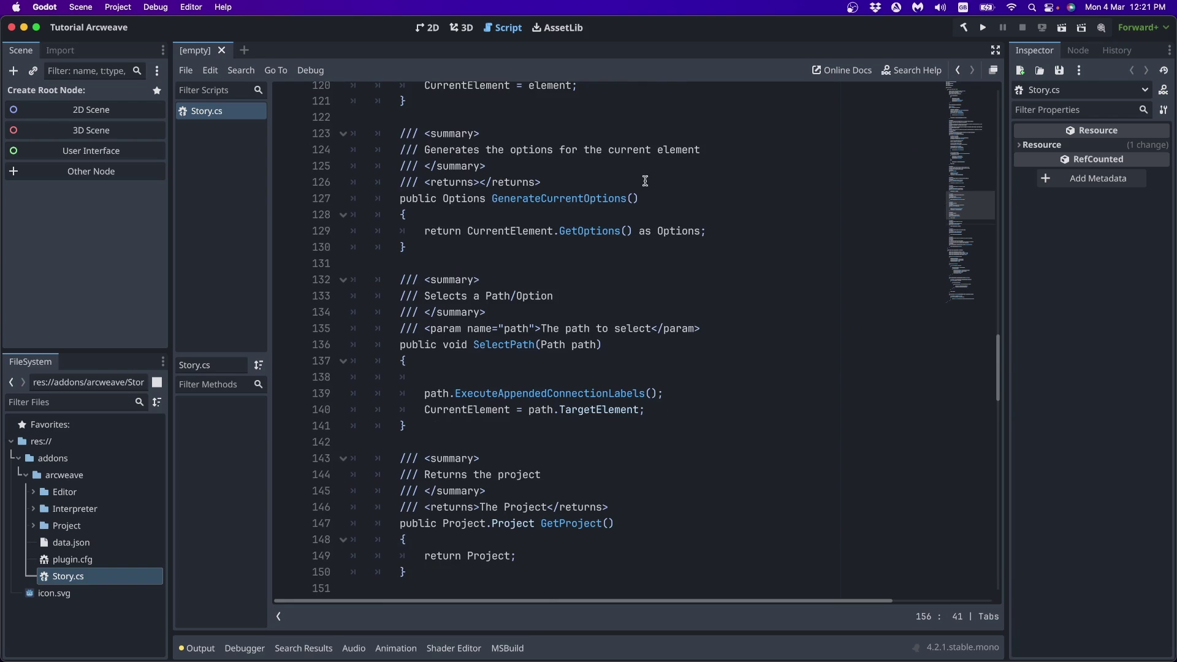
{"action": "double_click", "coordinate": [587, 198]}
{"action": "left_click", "coordinate": [703, 196]}
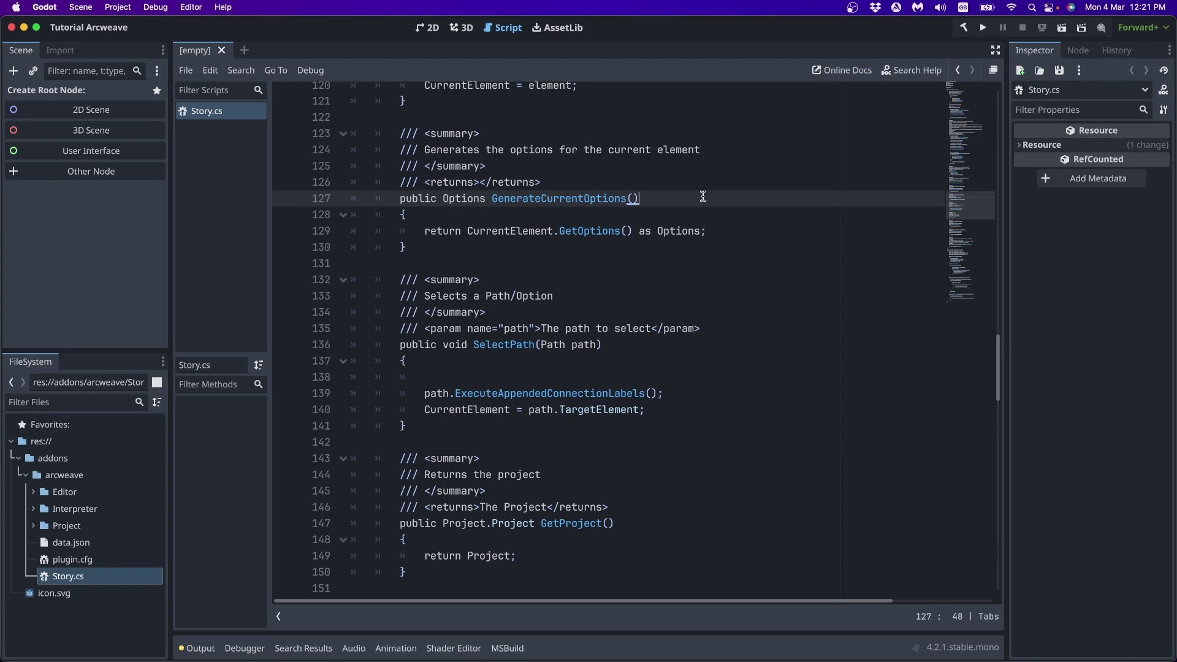
Scroll down to inspect the GetCurrentRuntimeContent method on line 165.
{"action": "scroll", "coordinate": [693, 228], "scroll_direction": "down", "scroll_amount": 9}
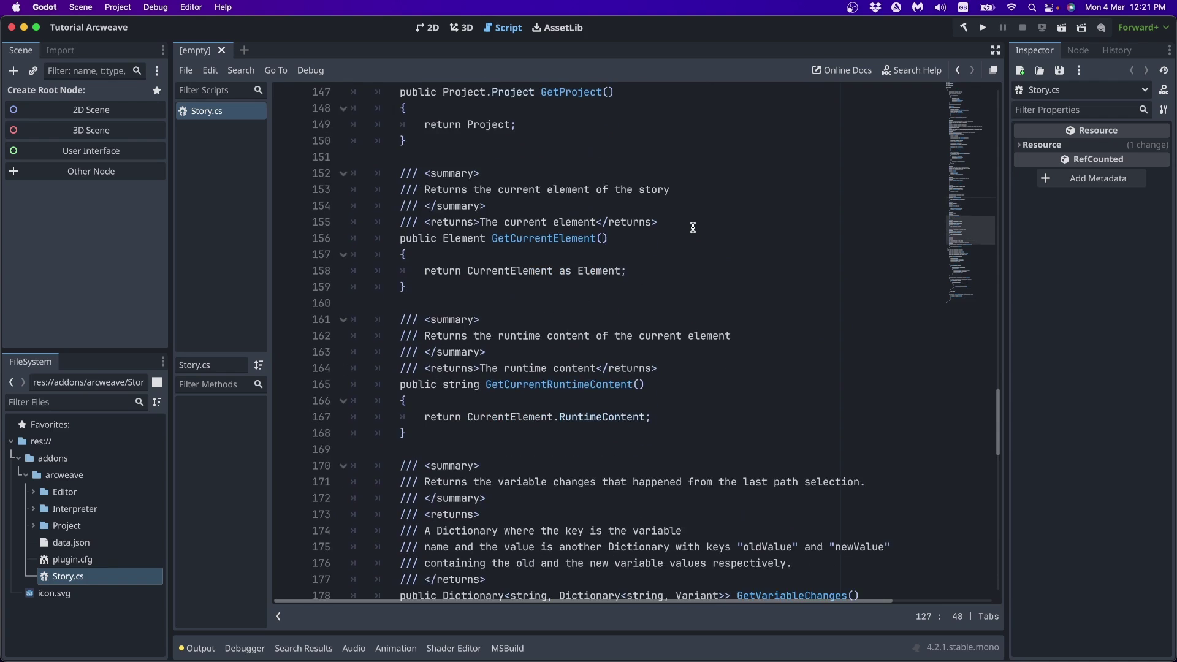
{"action": "scroll", "coordinate": [693, 227], "scroll_direction": "down", "scroll_amount": 2}
{"action": "left_click", "coordinate": [553, 293]}
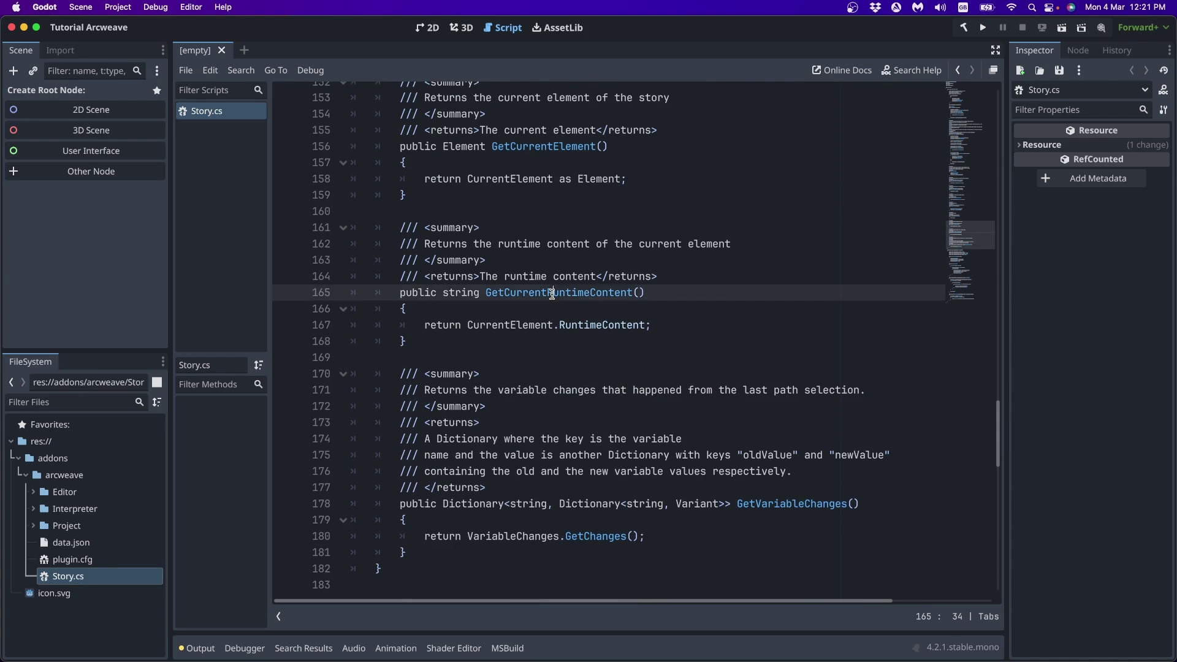
{"action": "double_click", "coordinate": [552, 294]}
{"action": "left_click", "coordinate": [699, 288]}
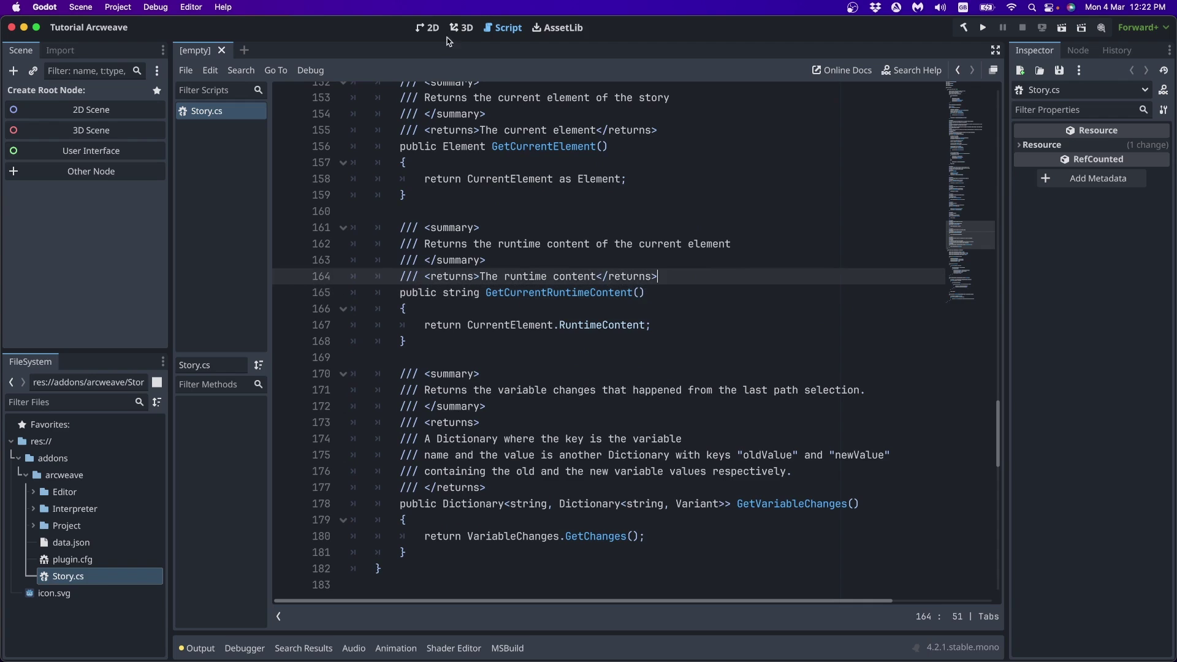
Back in the 3D view, create a folder named resources under res:// and select it.
{"action": "left_click", "coordinate": [461, 28]}
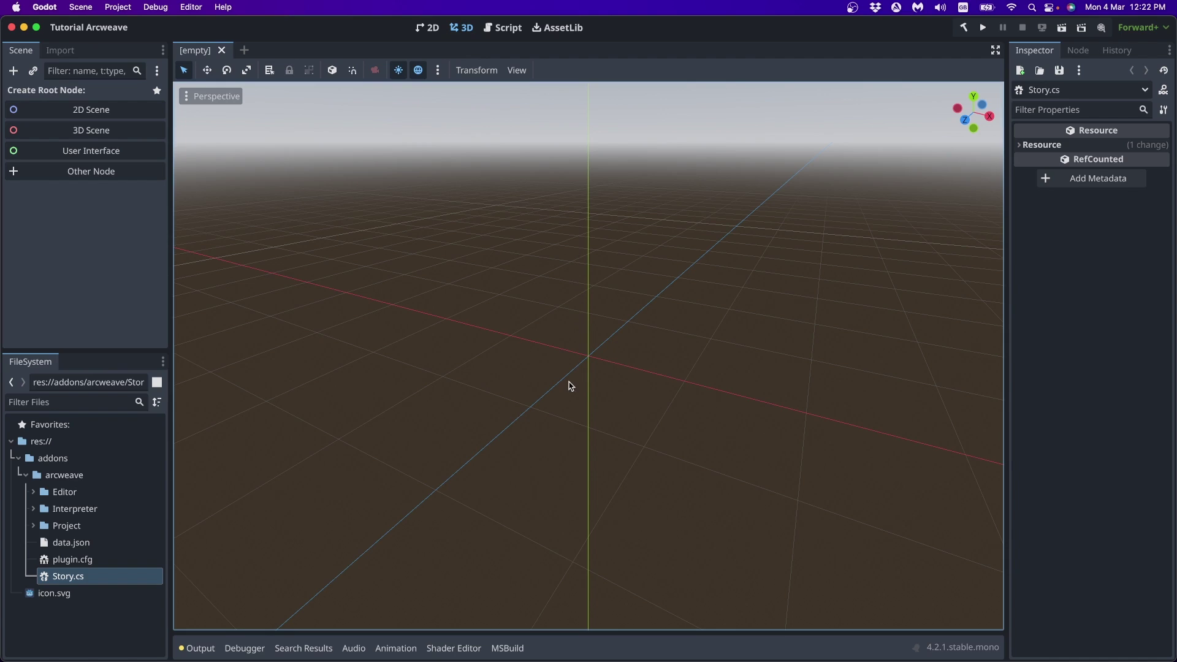
{"action": "right_click", "coordinate": [27, 443]}
{"action": "mouse_move", "coordinate": [62, 452]}
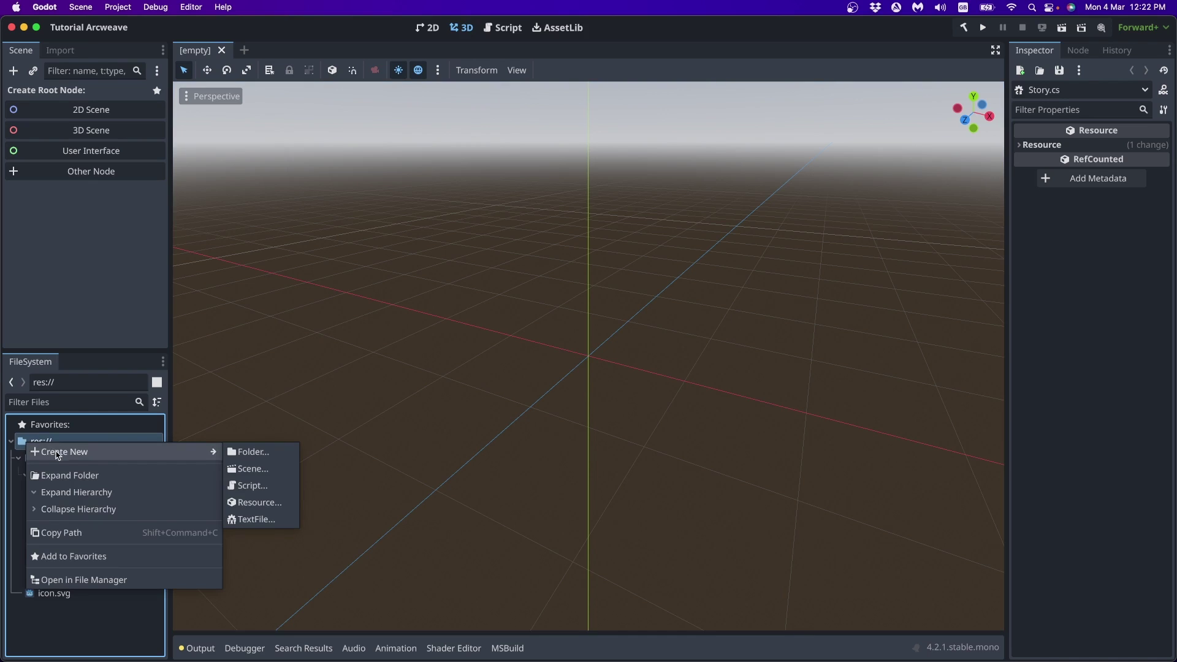
{"action": "left_click", "coordinate": [252, 452]}
{"action": "type", "text": "resources"}
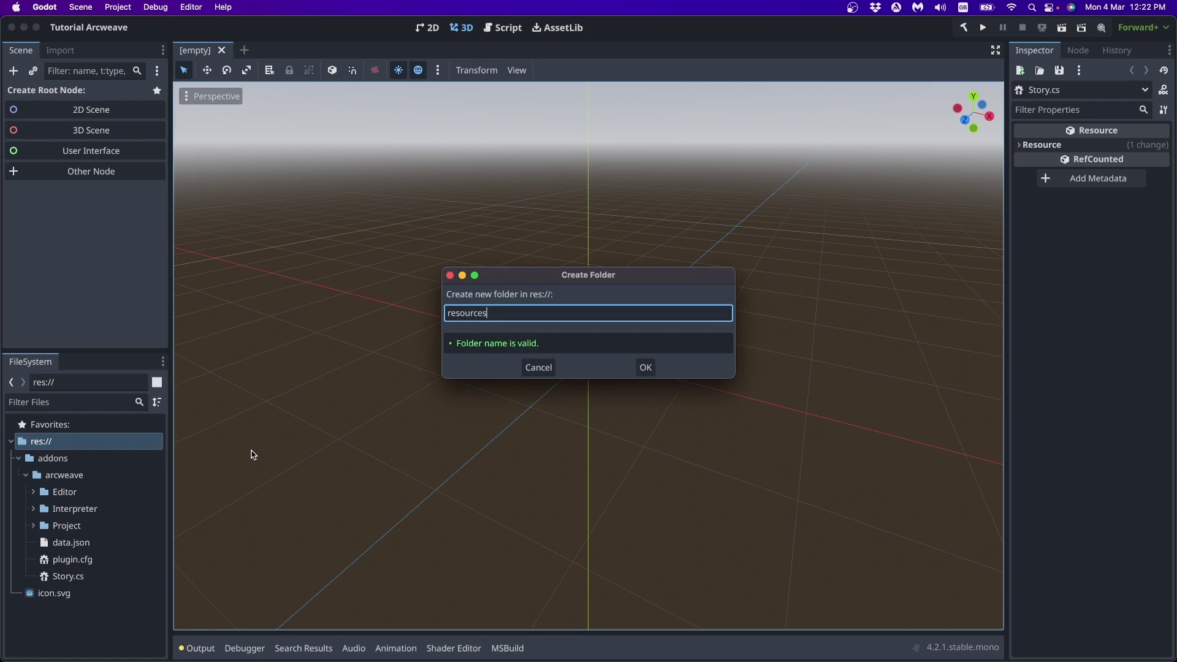
{"action": "key", "text": "Return"}
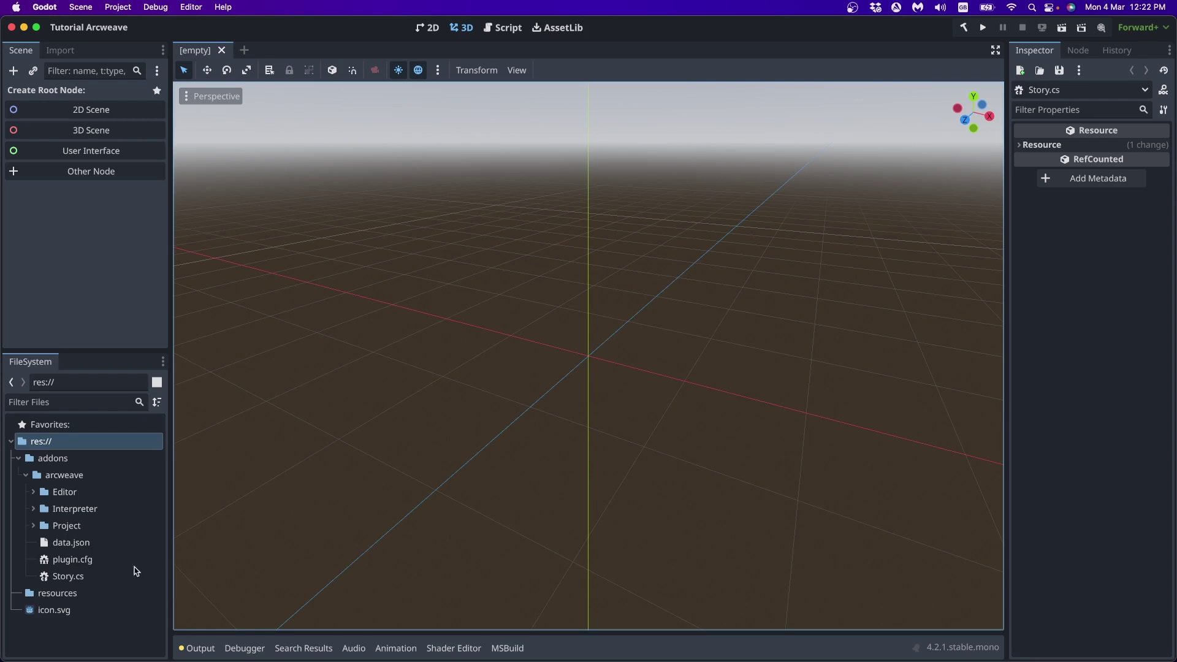
{"action": "left_click", "coordinate": [37, 594]}
{"action": "right_click", "coordinate": [34, 593]}
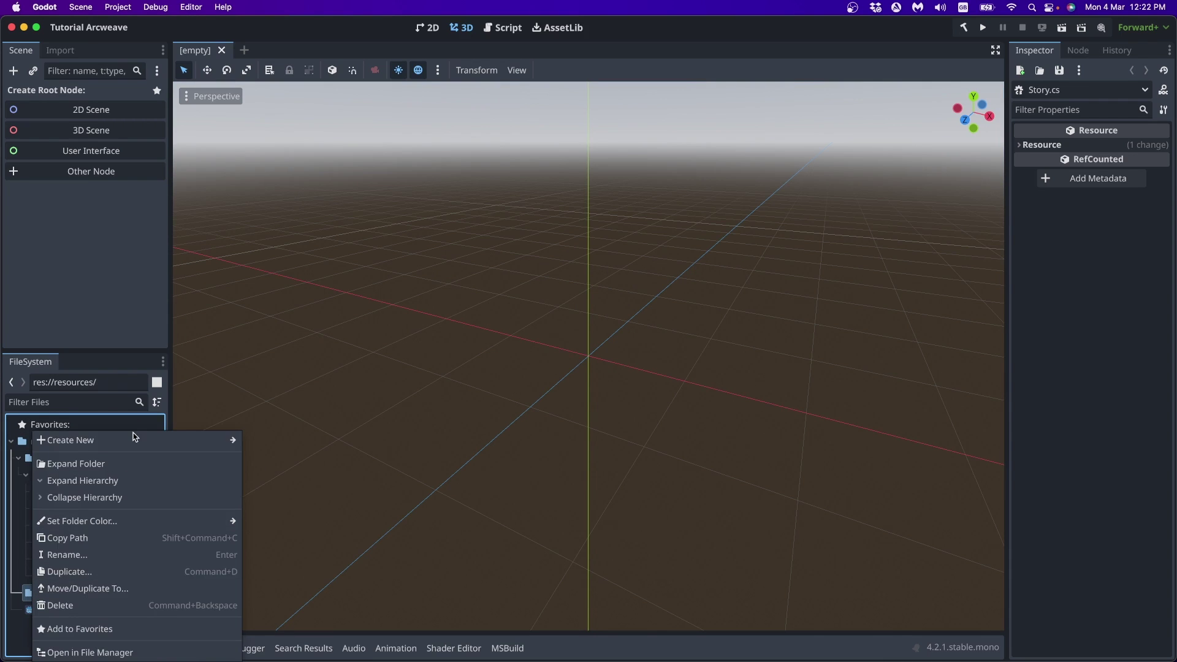
Create an ArcweaveAsset resource saved as story.tres in resources and select it.
{"action": "mouse_move", "coordinate": [136, 441]}
{"action": "left_click", "coordinate": [275, 489]}
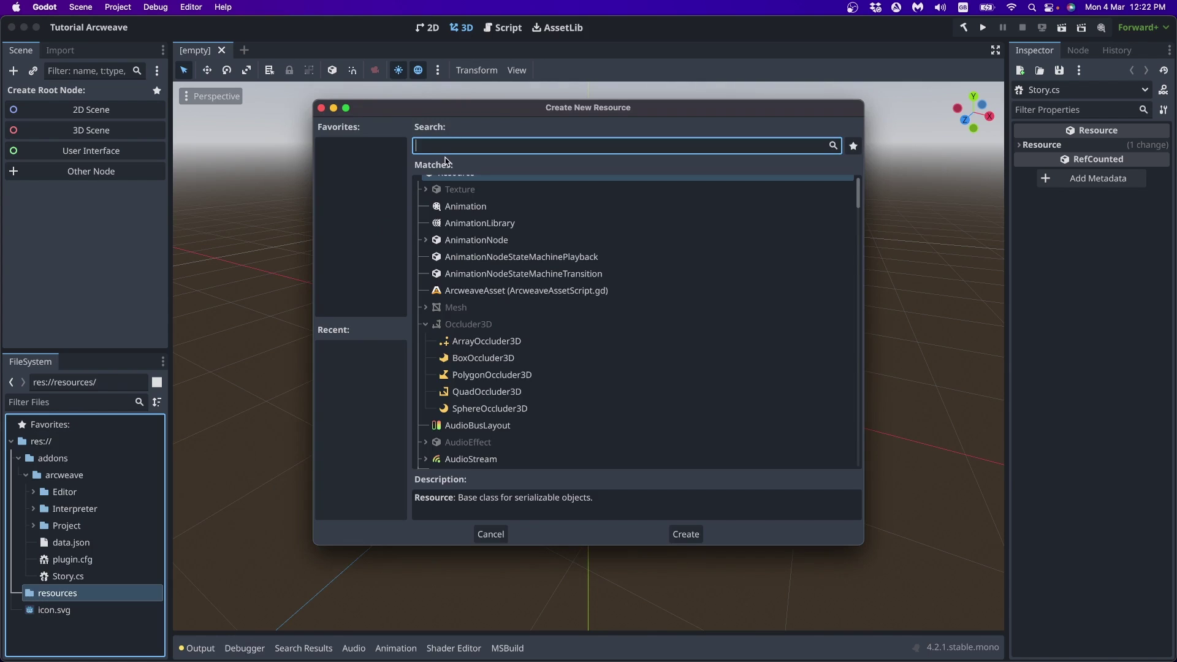
{"action": "type", "text": "arc"}
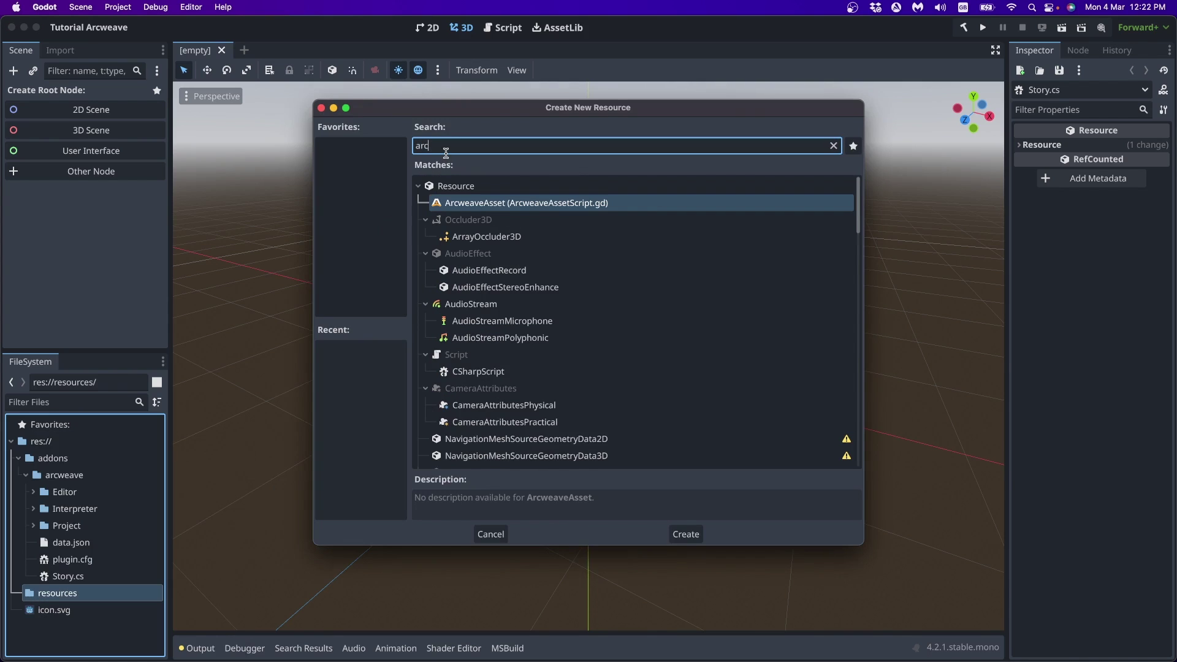
{"action": "double_click", "coordinate": [517, 203]}
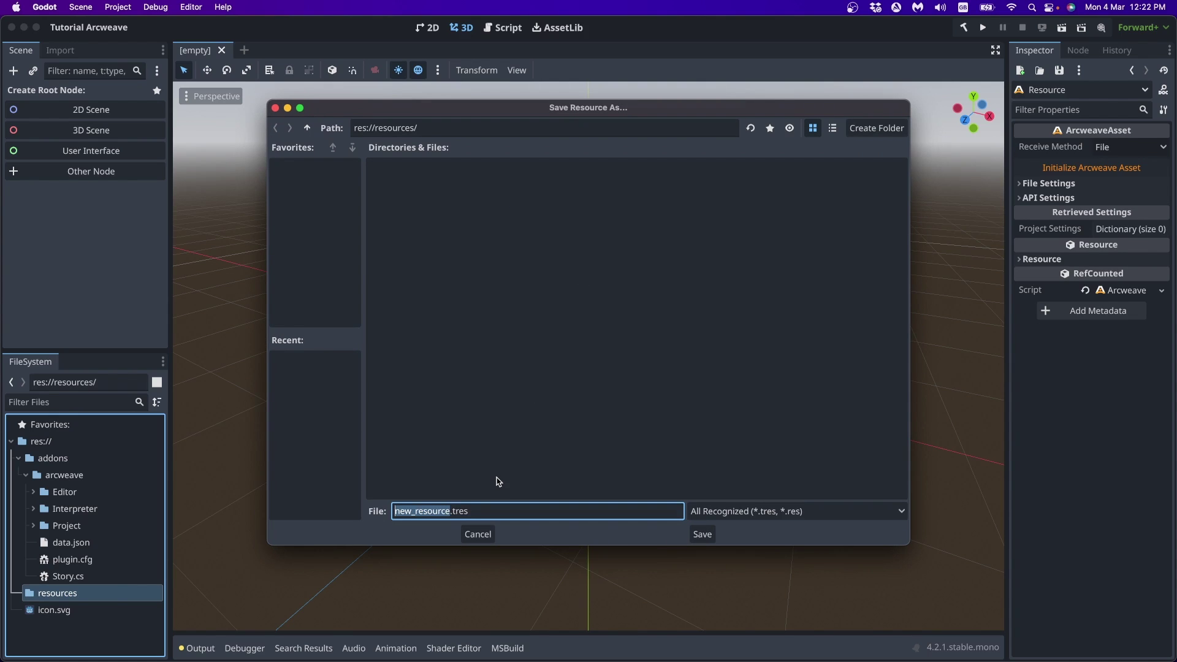
{"action": "type", "text": "story"}
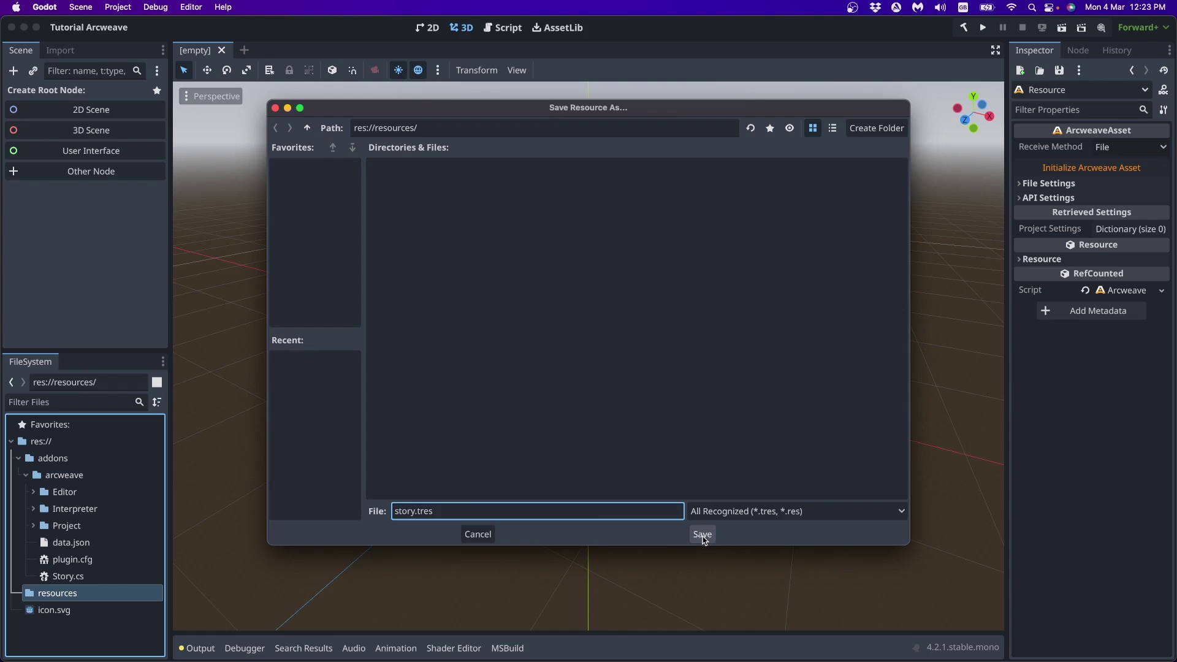
{"action": "left_click", "coordinate": [703, 536]}
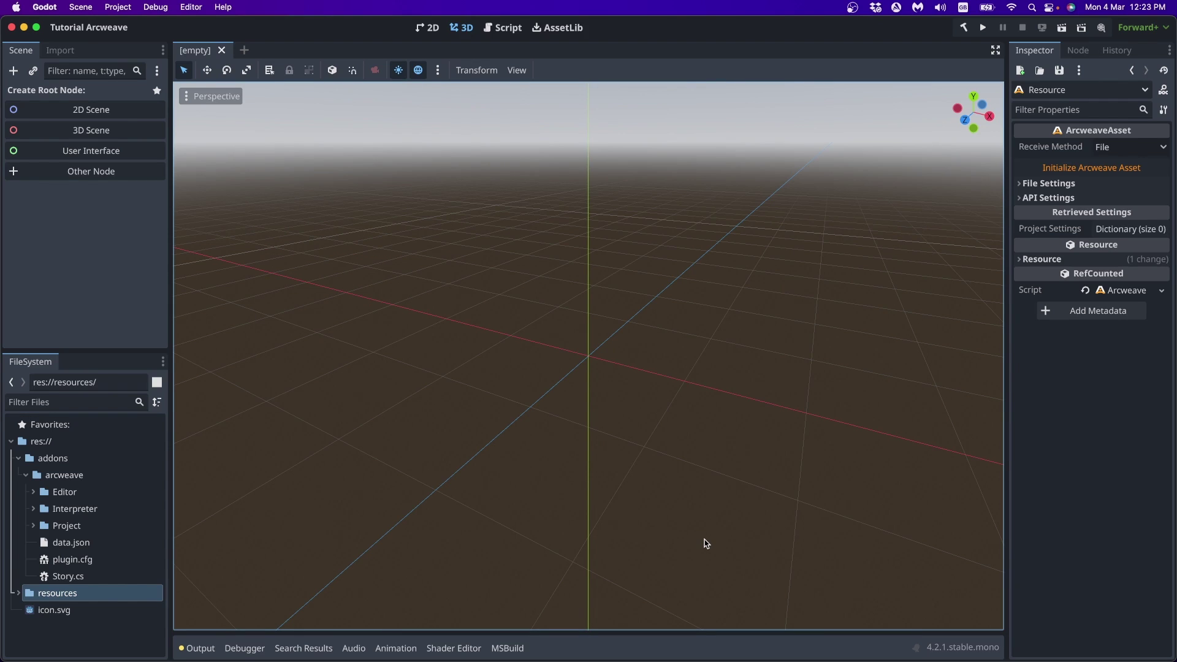
{"action": "left_click", "coordinate": [18, 593]}
{"action": "left_click", "coordinate": [49, 610]}
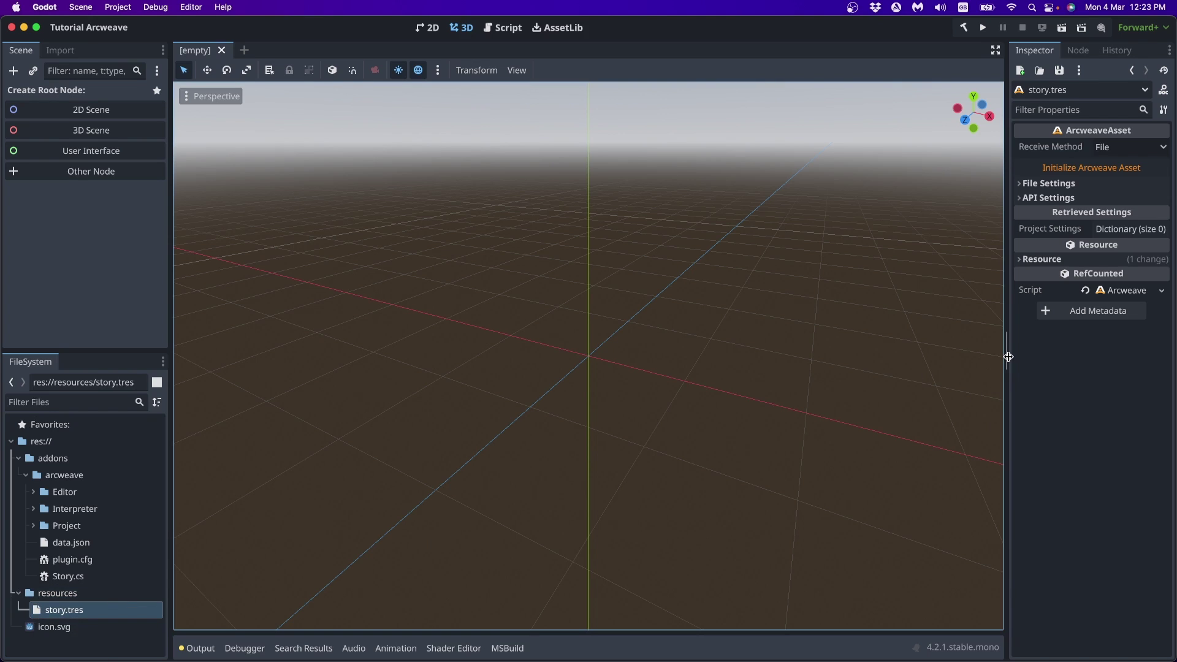
Widen the Inspector, keep Receive Method as File, expand File and API Settings, then initialize the asset.
{"action": "left_click_drag", "start_coordinate": [1008, 358], "coordinate": [892, 360]}
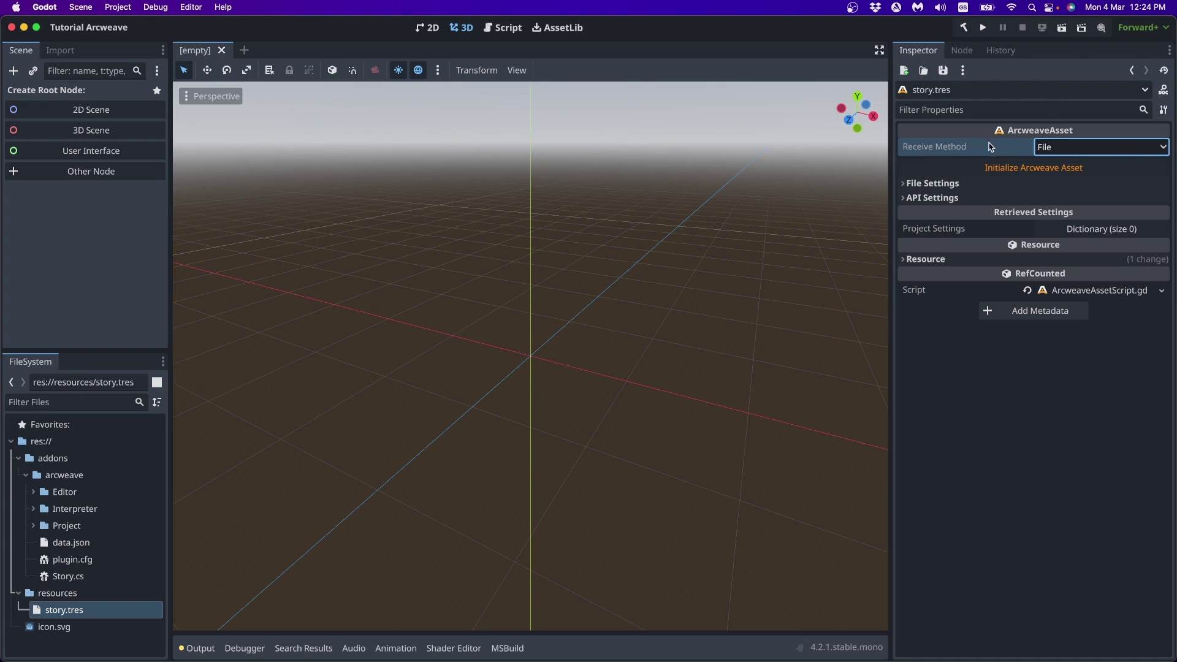
{"action": "left_click", "coordinate": [1082, 152]}
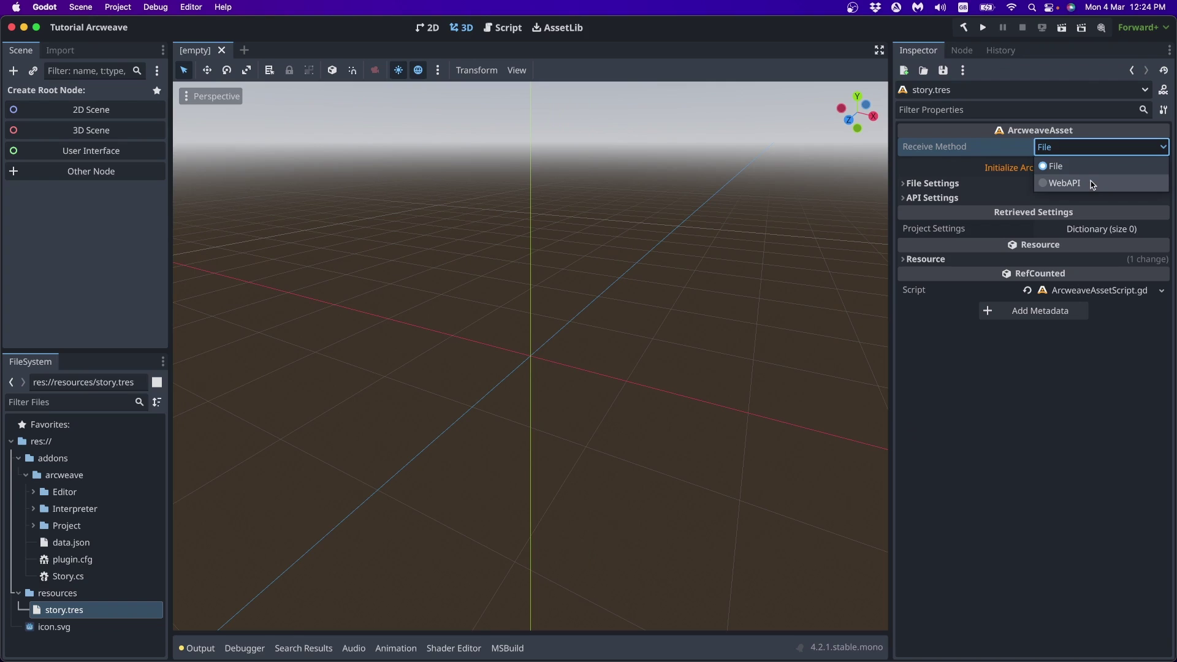
{"action": "left_click", "coordinate": [968, 174]}
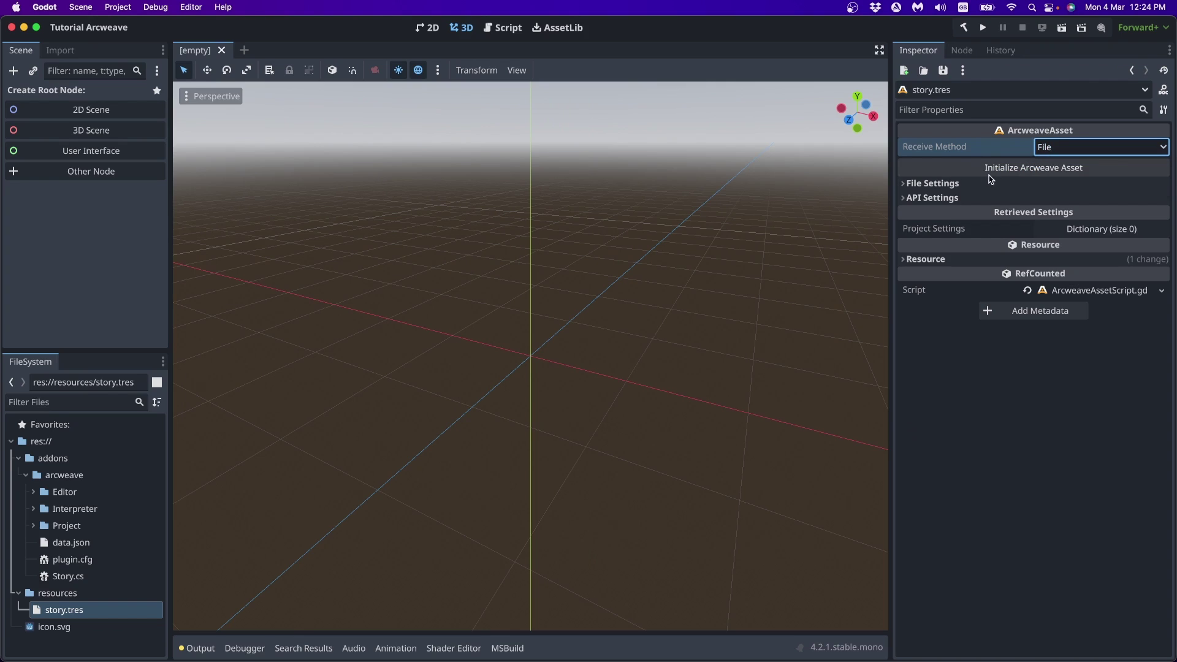
{"action": "left_click", "coordinate": [907, 184]}
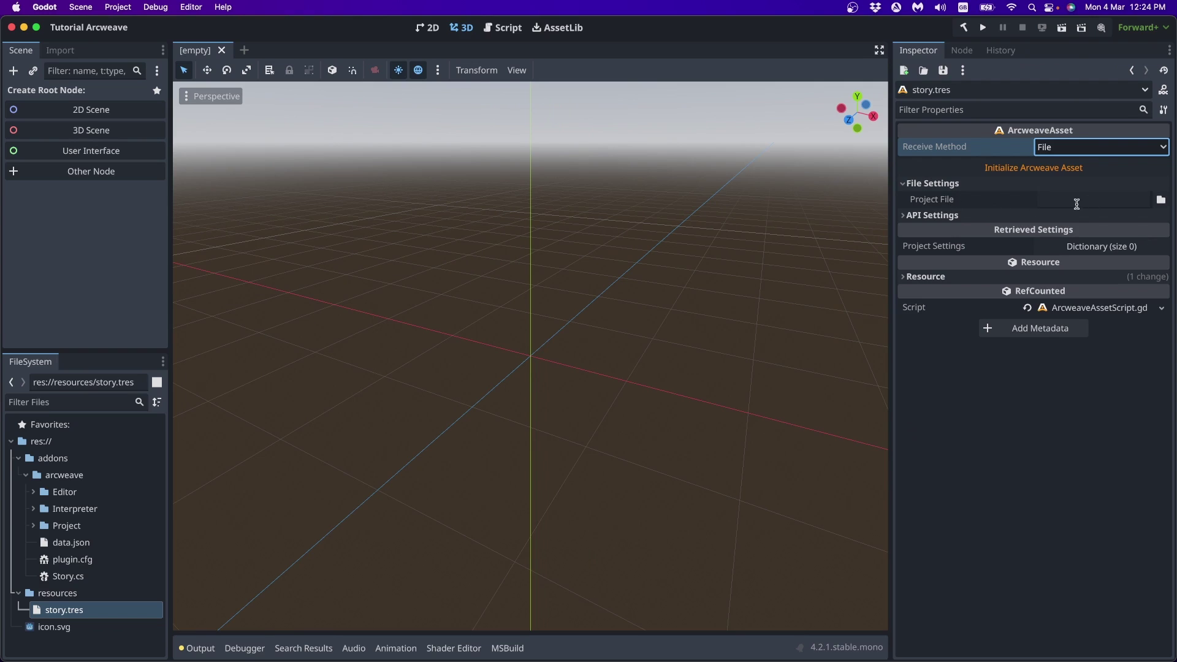
{"action": "left_click", "coordinate": [906, 218]}
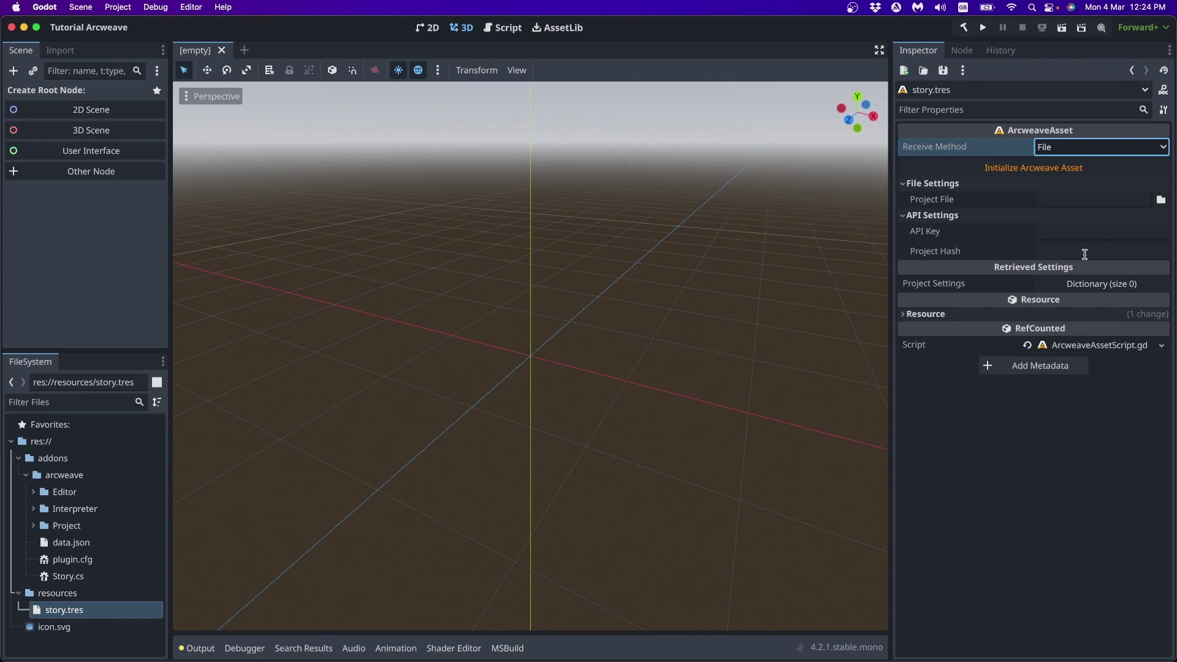
{"action": "left_click", "coordinate": [1039, 172]}
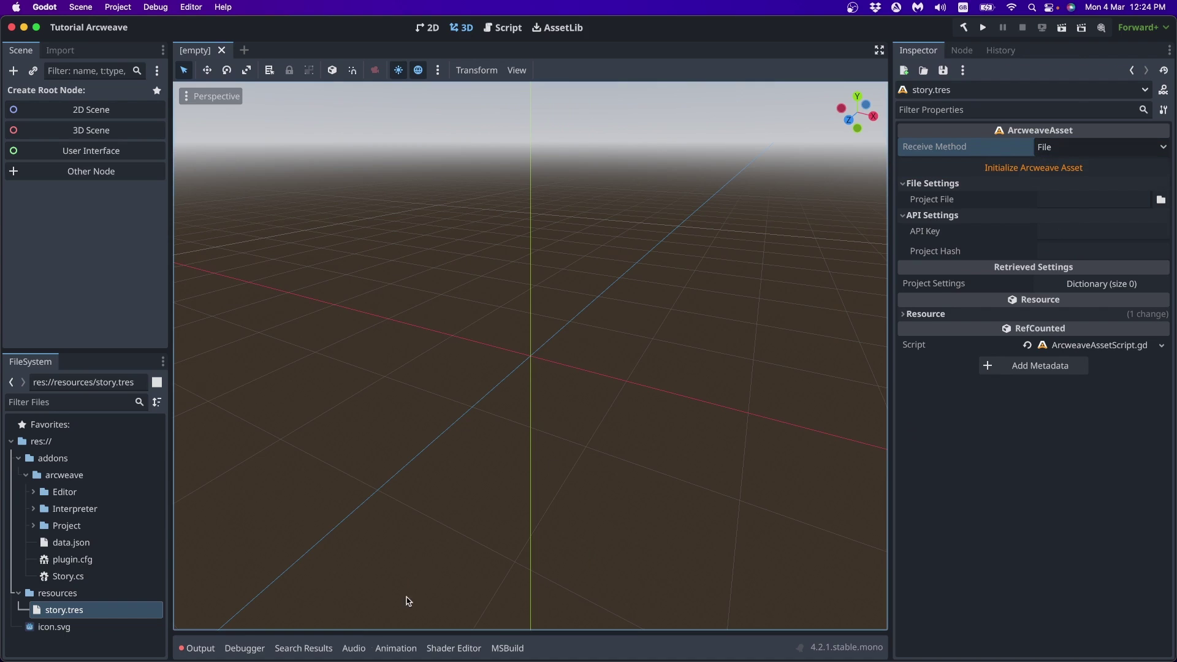
Review the Output log errors and switch story.tres's Receive Method to WebAPI.
{"action": "left_click", "coordinate": [198, 648]}
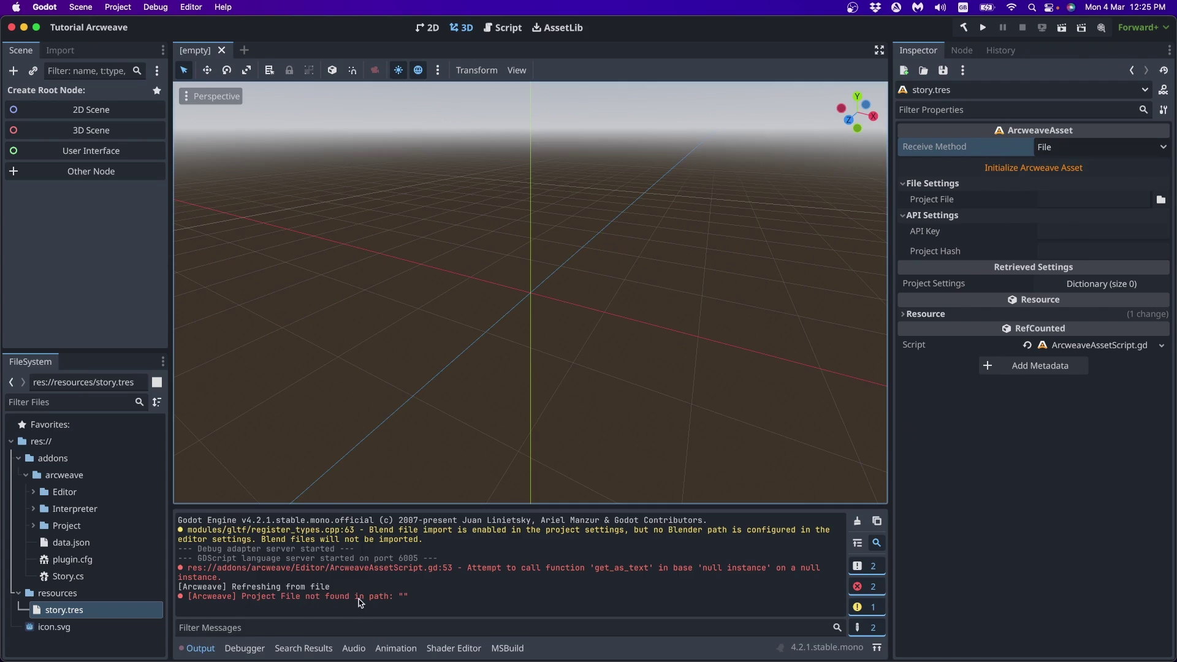
{"action": "left_click", "coordinate": [1061, 150]}
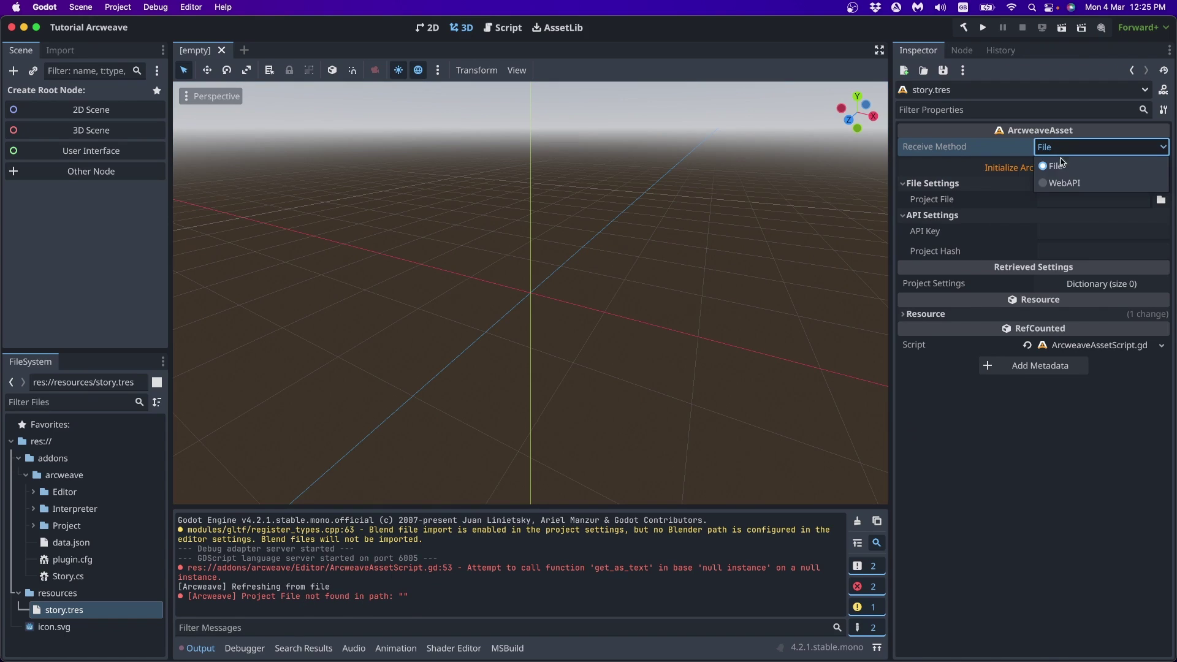
{"action": "left_click", "coordinate": [1064, 183]}
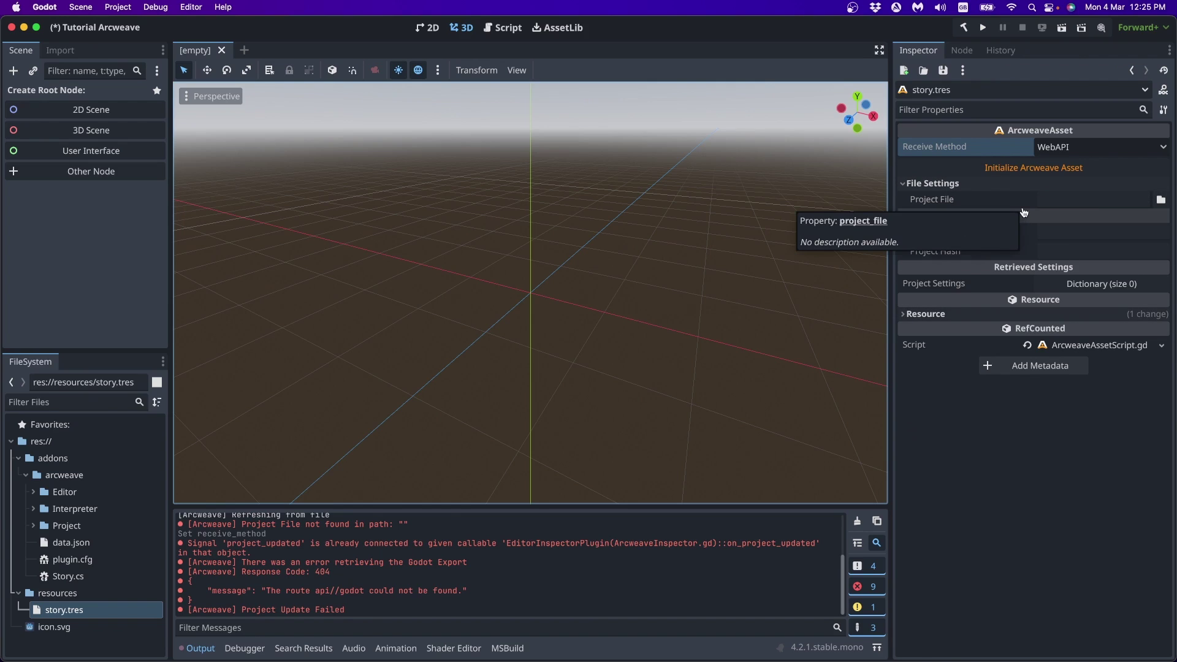
{"action": "key", "text": "super+Tab"}
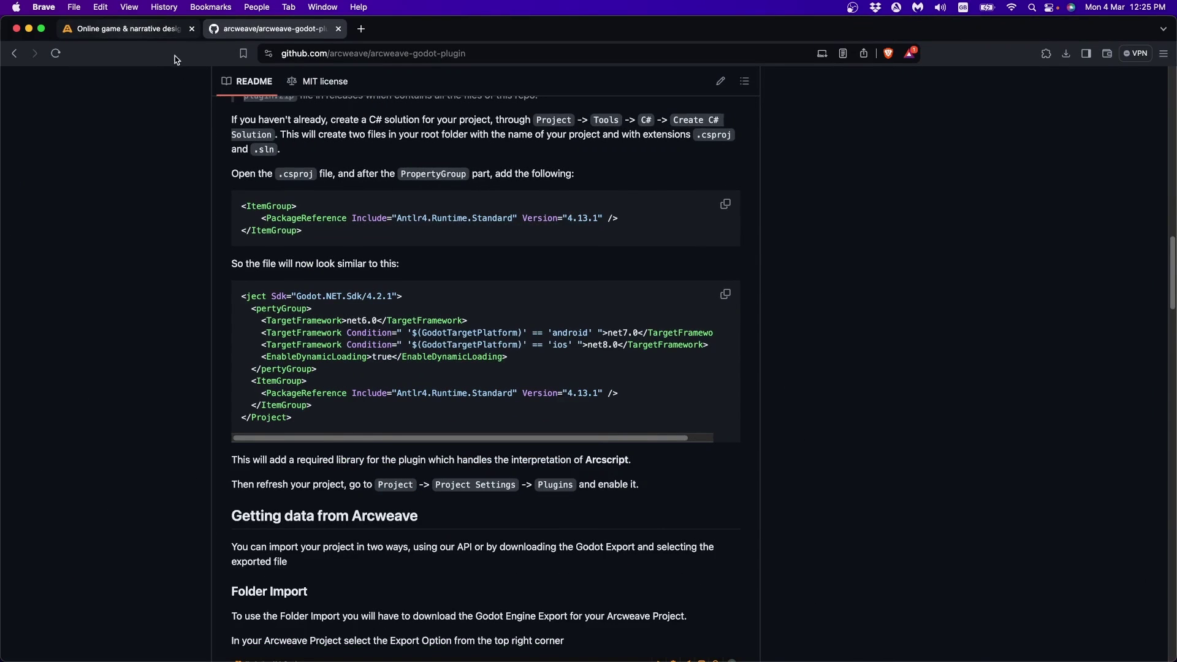
Open The Castle in Arcweave and export it for Godot 4, saving as castle.zip.
{"action": "left_click", "coordinate": [123, 29]}
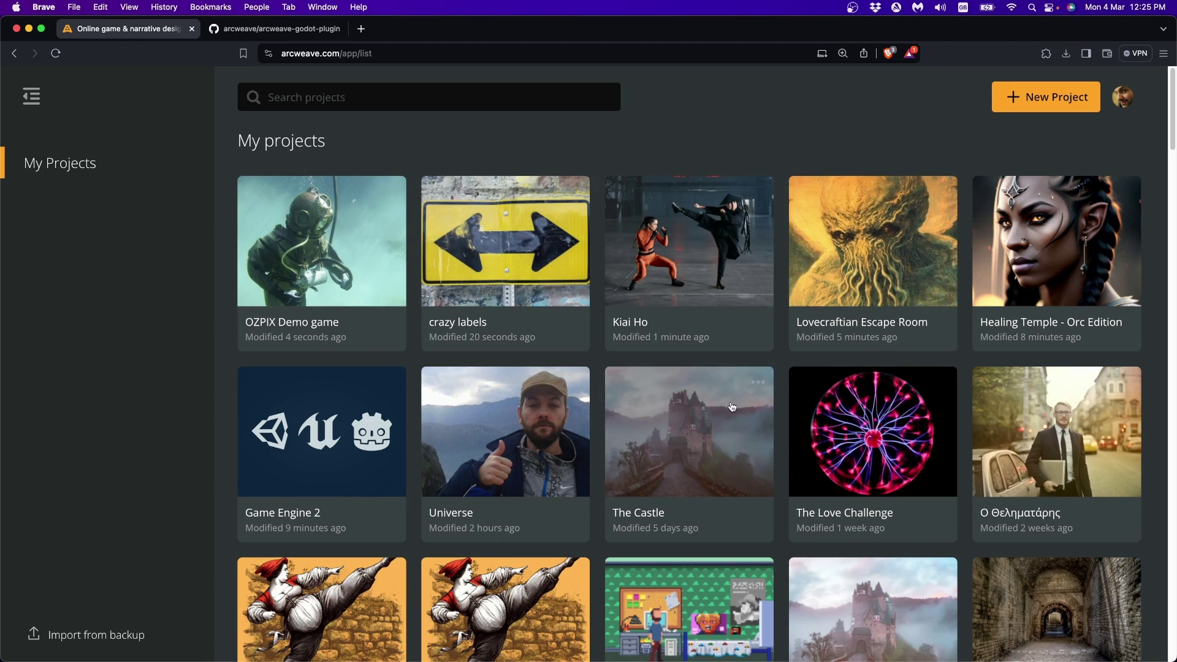
{"action": "left_click", "coordinate": [693, 442]}
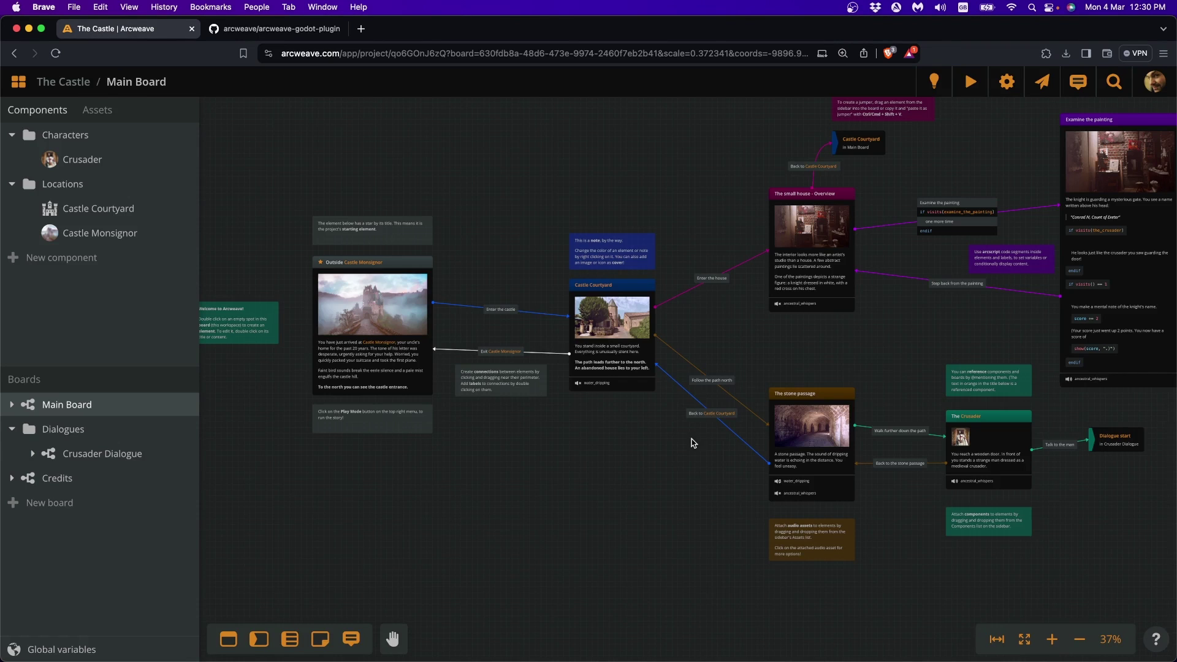
{"action": "left_click", "coordinate": [1042, 83]}
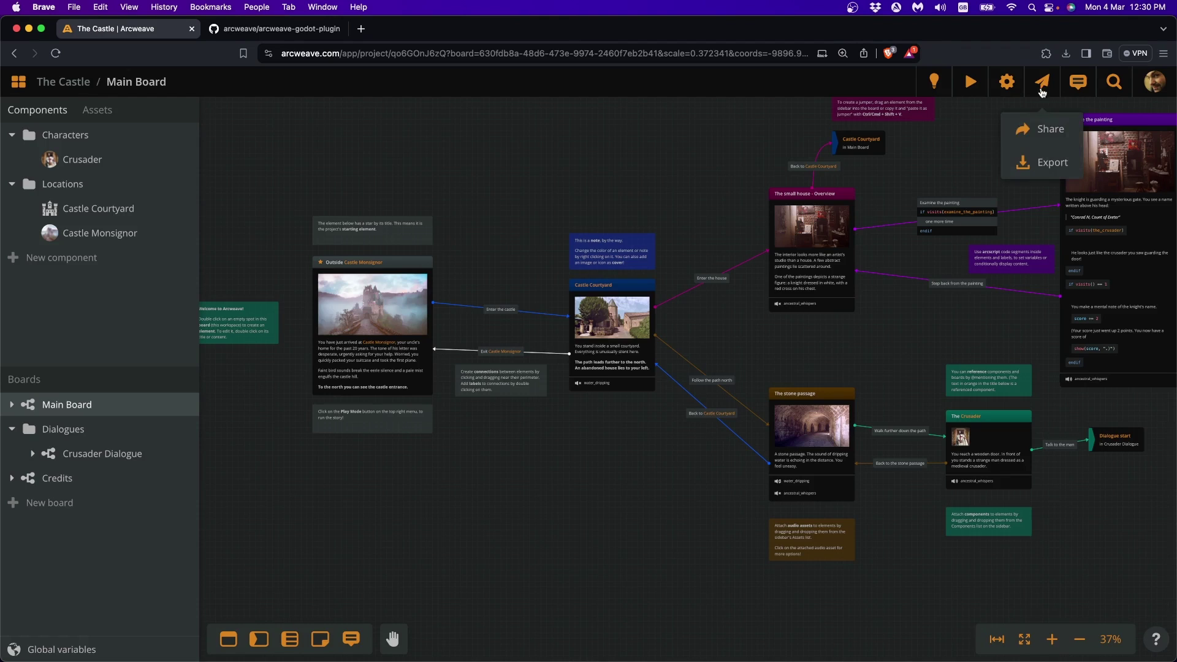
{"action": "left_click", "coordinate": [1048, 162]}
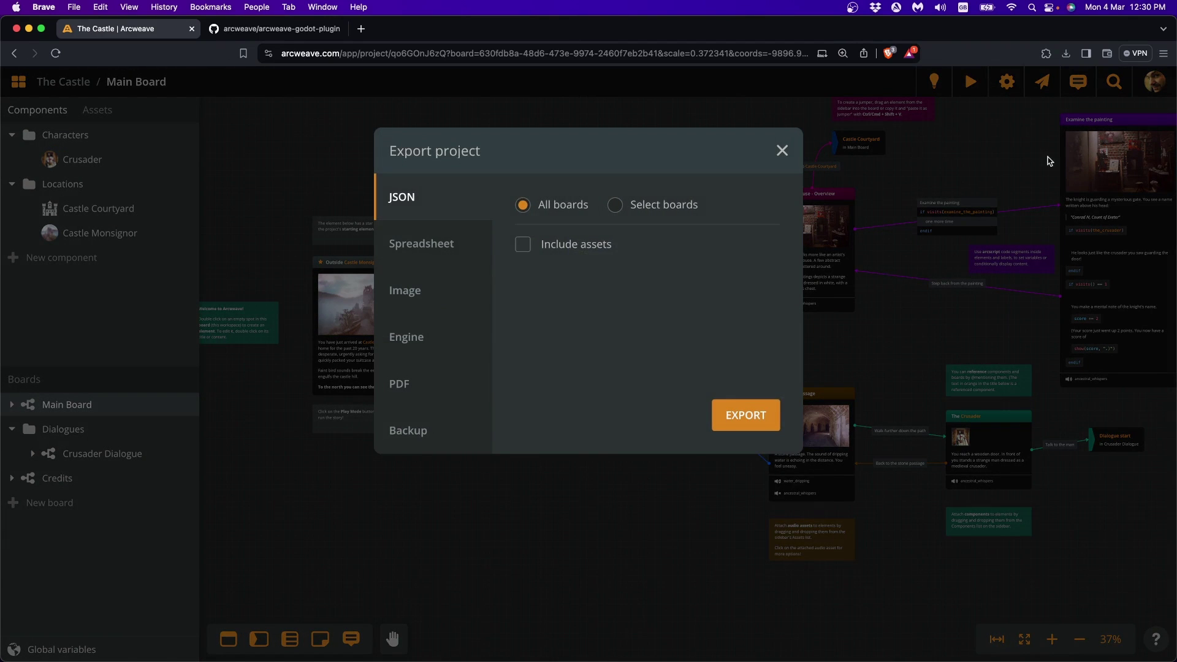
{"action": "left_click", "coordinate": [415, 341]}
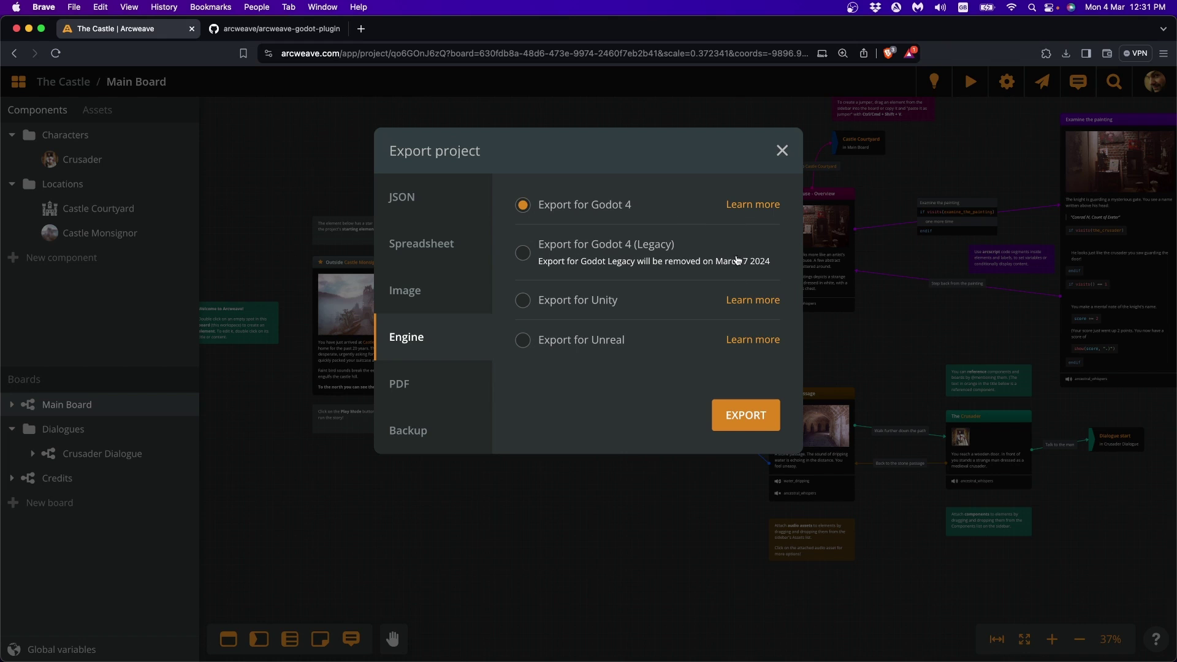
{"action": "left_click", "coordinate": [763, 417]}
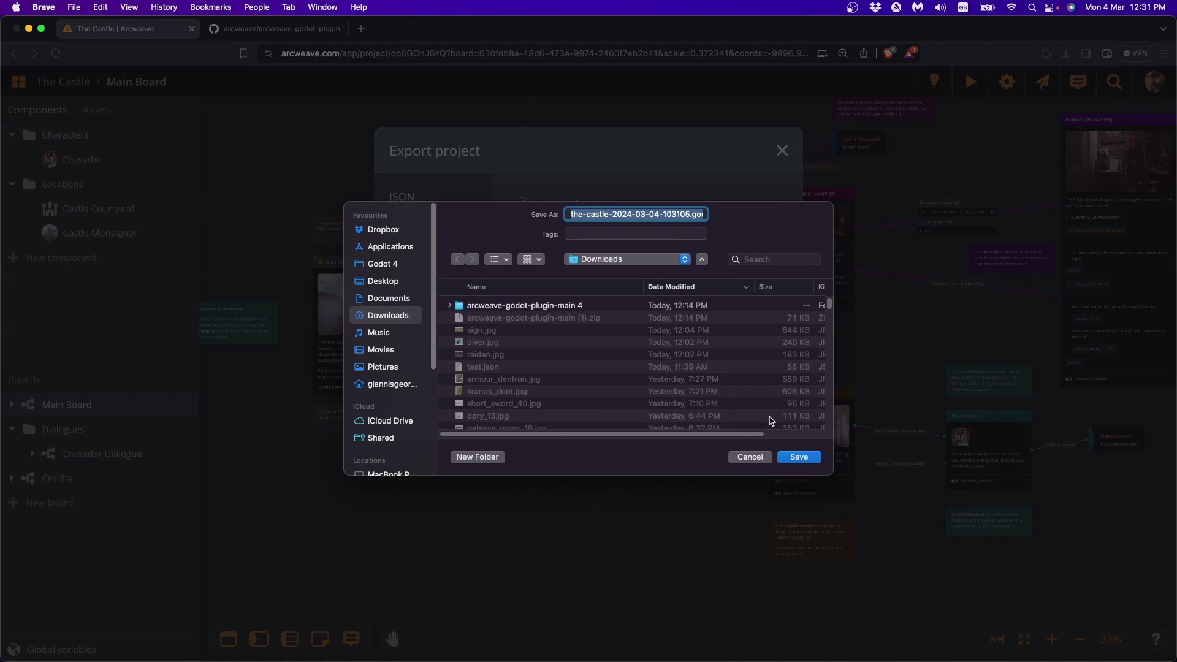
{"action": "type", "text": "castle.zip"}
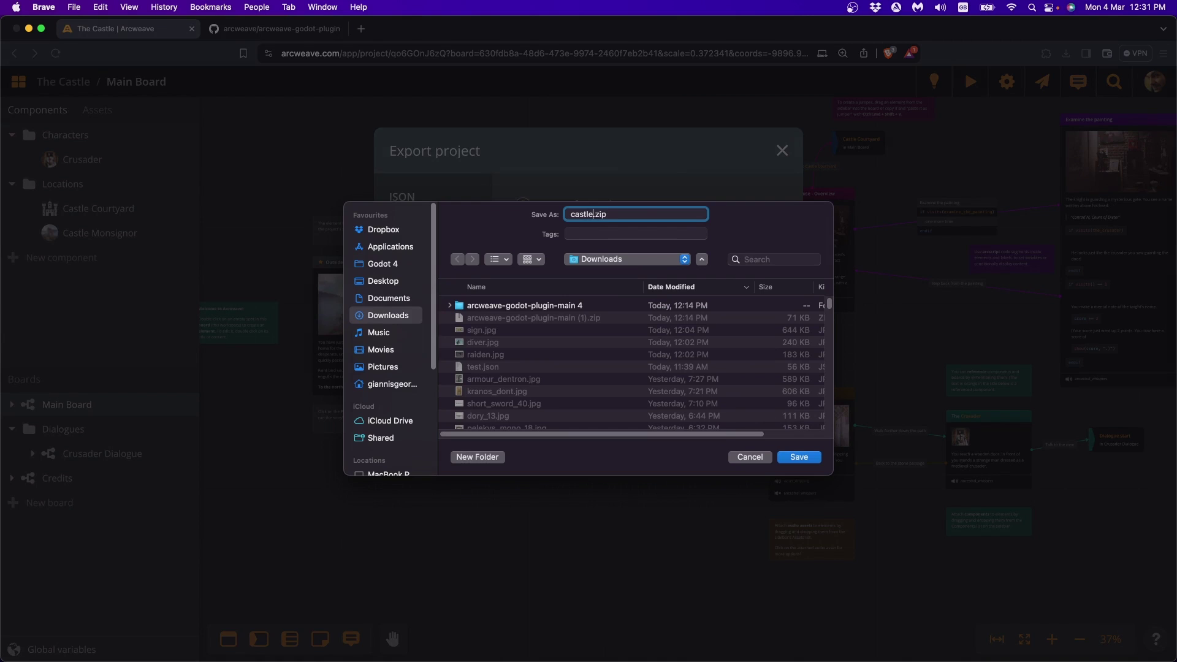
{"action": "key", "text": "Return"}
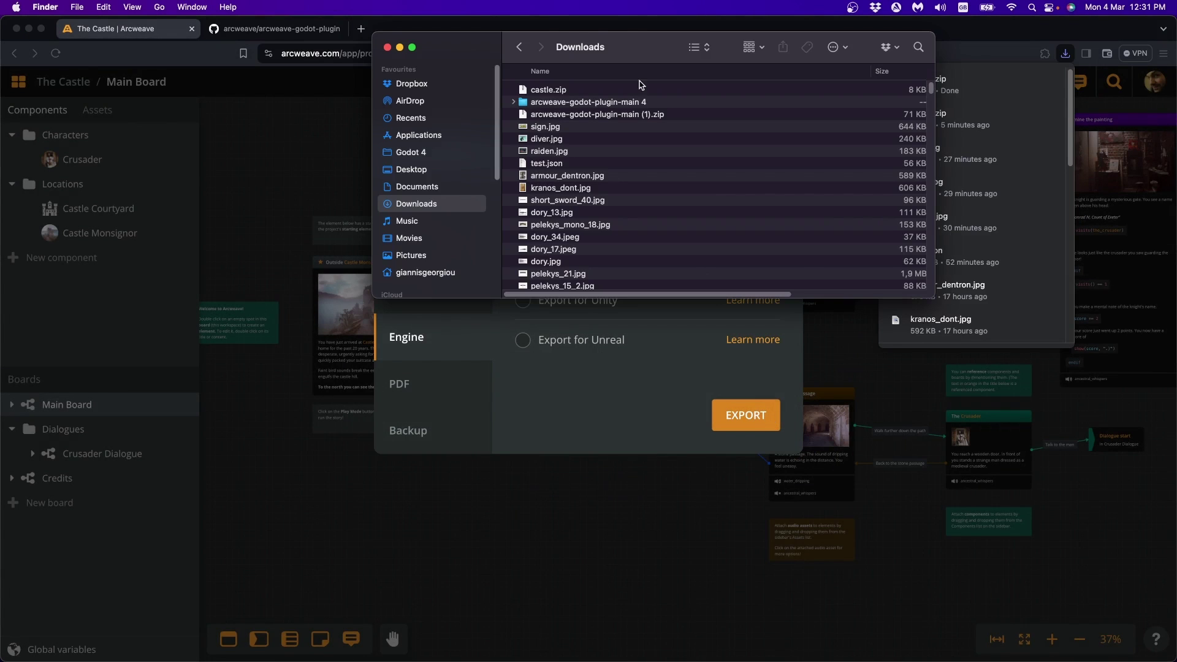
Drag project 5.json from Downloads onto the Godot 4 folder, then close Finder and the Export project dialog.
{"action": "left_click", "coordinate": [525, 161]}
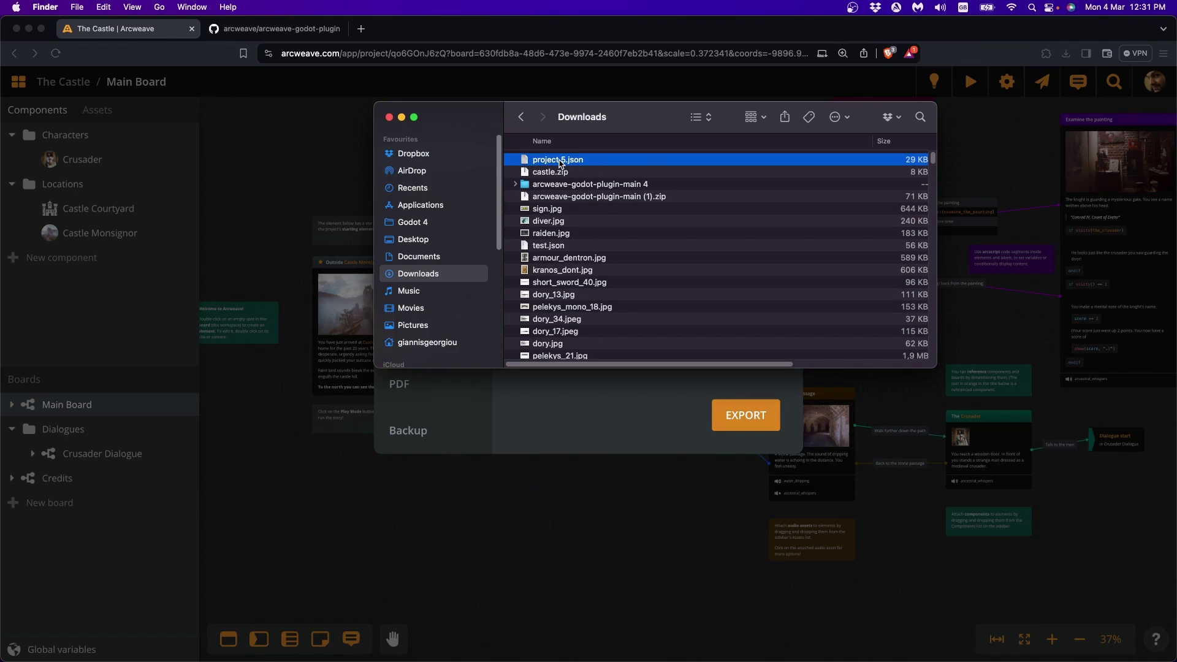
{"action": "left_click_drag", "start_coordinate": [559, 161], "coordinate": [417, 222]}
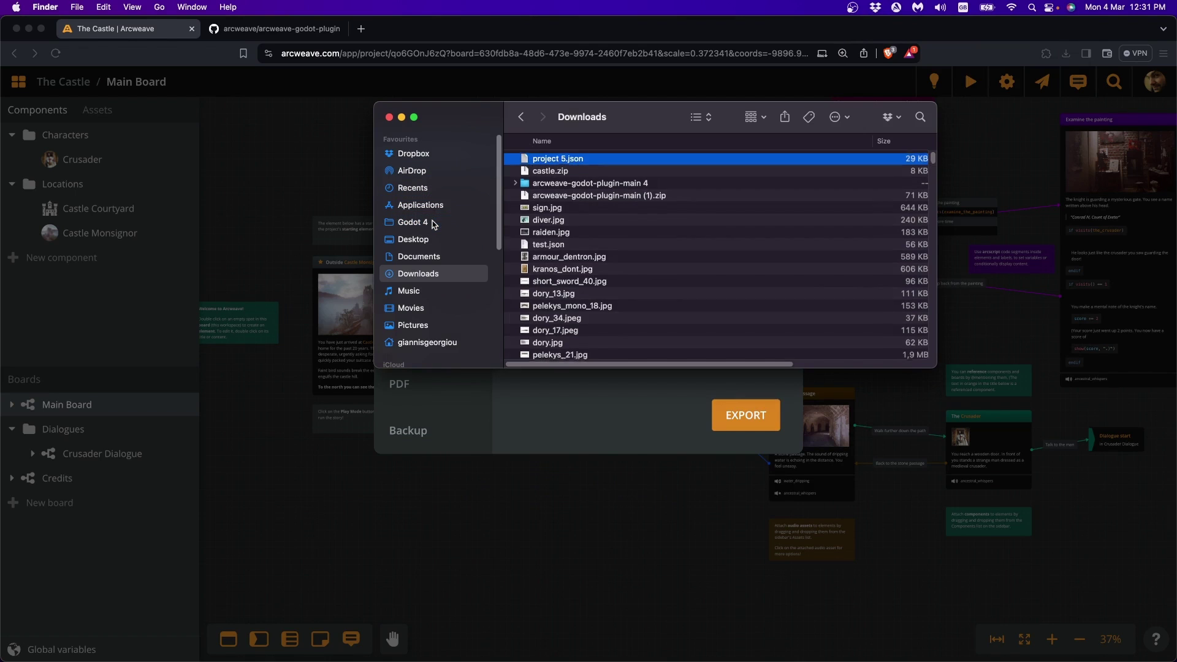
{"action": "left_click", "coordinate": [388, 117]}
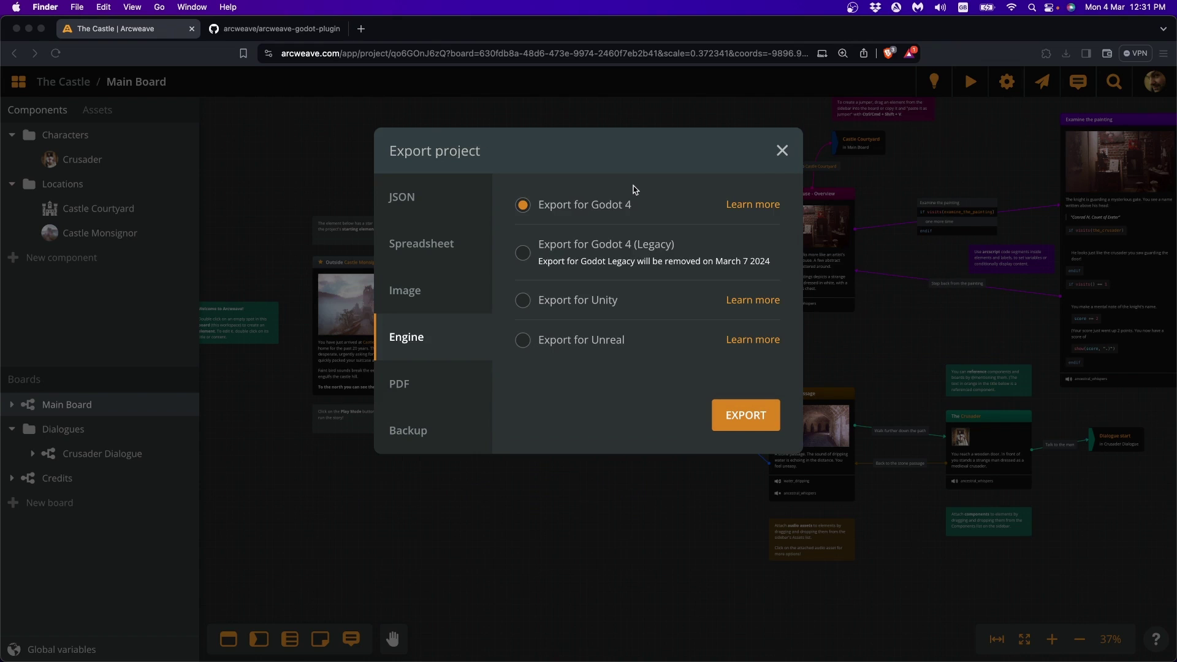
{"action": "left_click", "coordinate": [660, 111]}
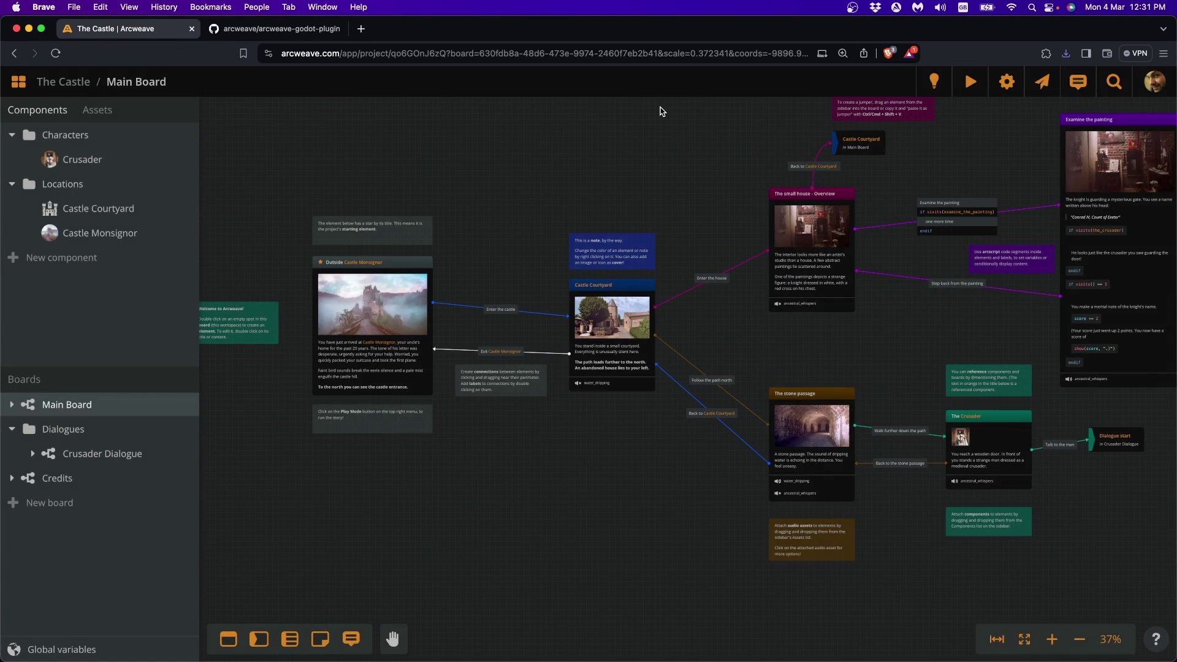
Browse for story.tres's Project File and navigate into the Godot 4 folder.
{"action": "key", "text": "super+Tab"}
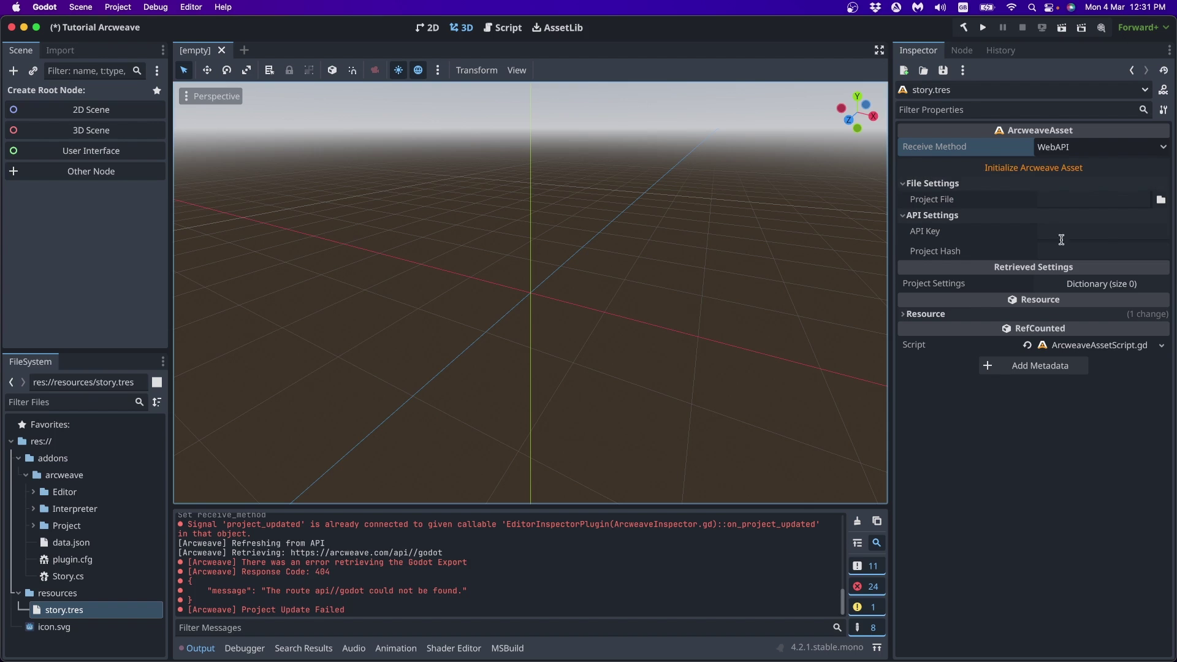
{"action": "left_click", "coordinate": [1161, 199]}
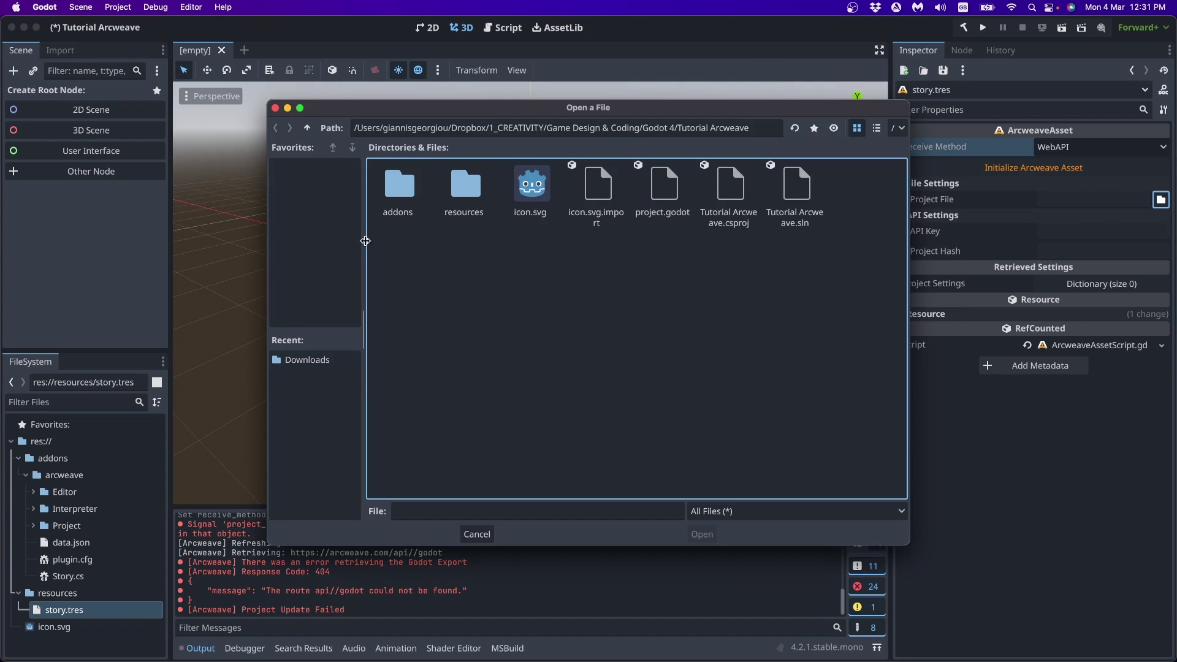
{"action": "left_click", "coordinate": [308, 129]}
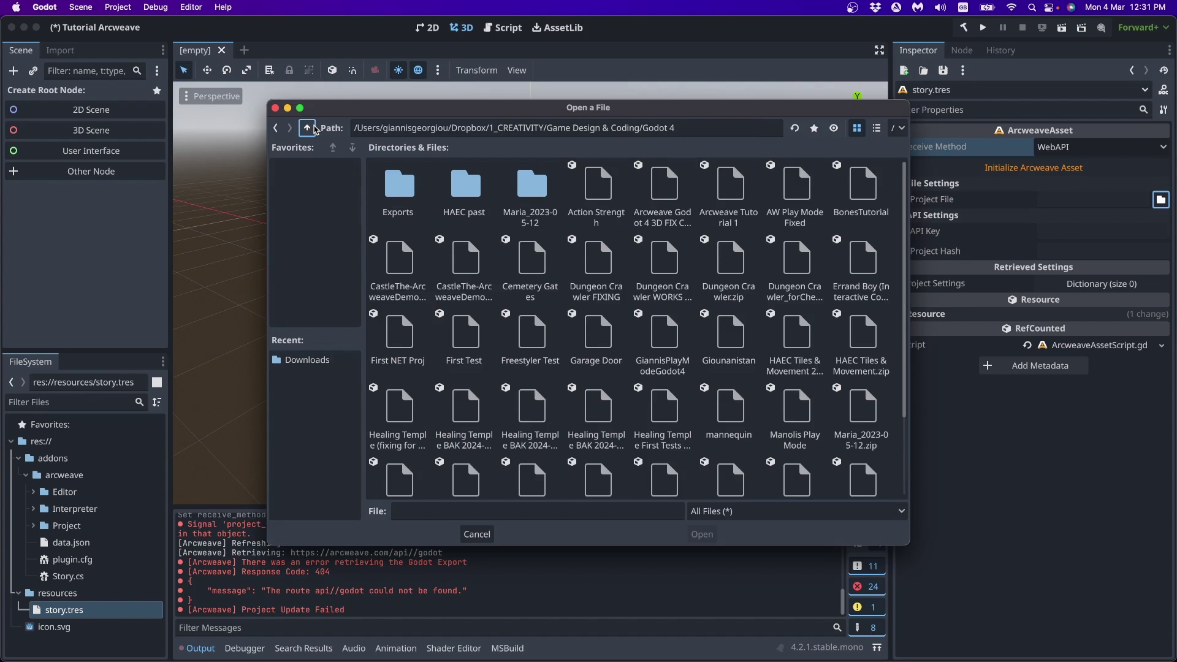
{"action": "left_click", "coordinate": [308, 128]}
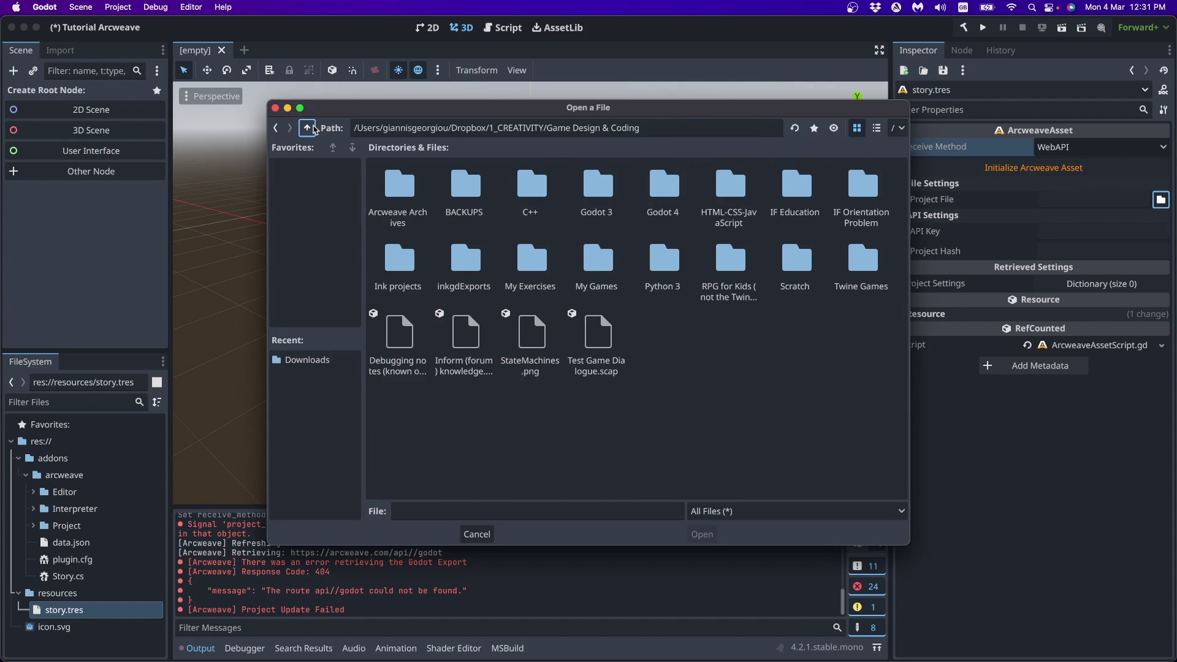
{"action": "double_click", "coordinate": [660, 189]}
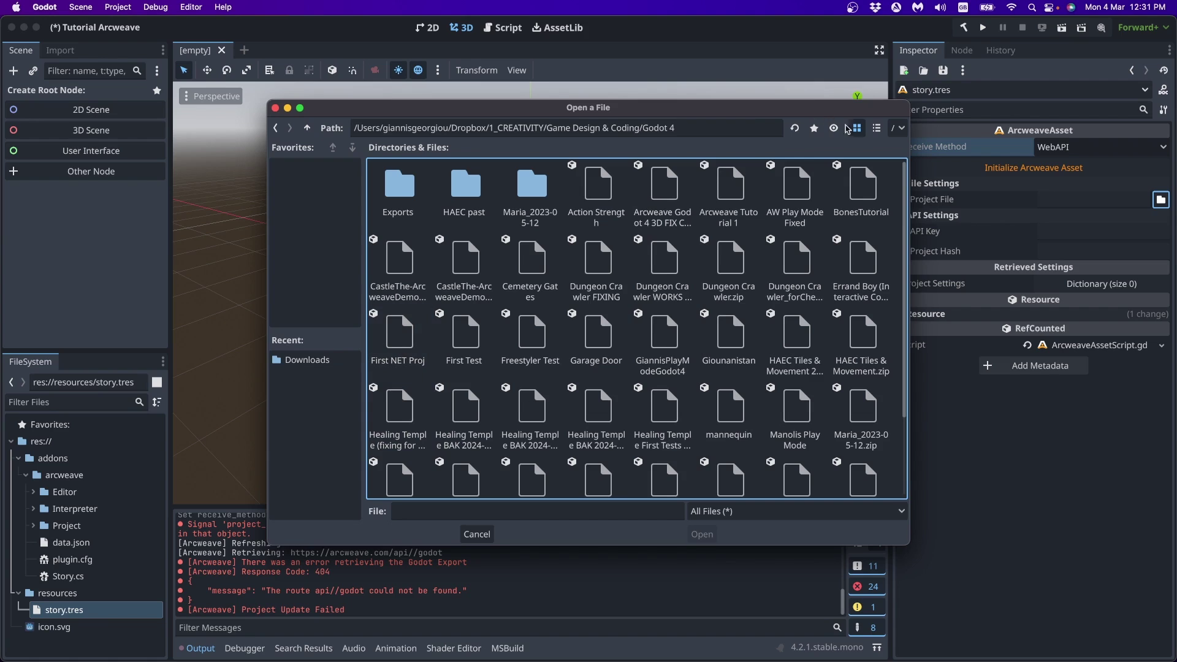
In list view, find and load project 5.json as the Project File.
{"action": "left_click", "coordinate": [877, 127]}
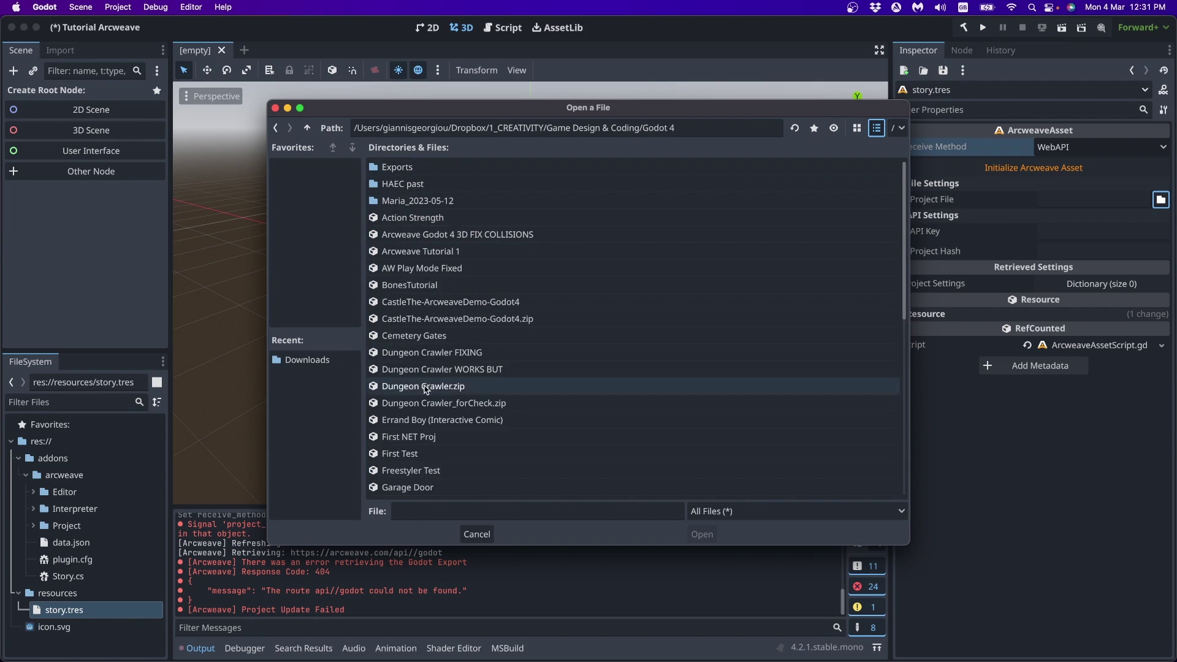
{"action": "scroll", "coordinate": [426, 389], "scroll_direction": "down", "scroll_amount": 2}
{"action": "left_click", "coordinate": [440, 507]}
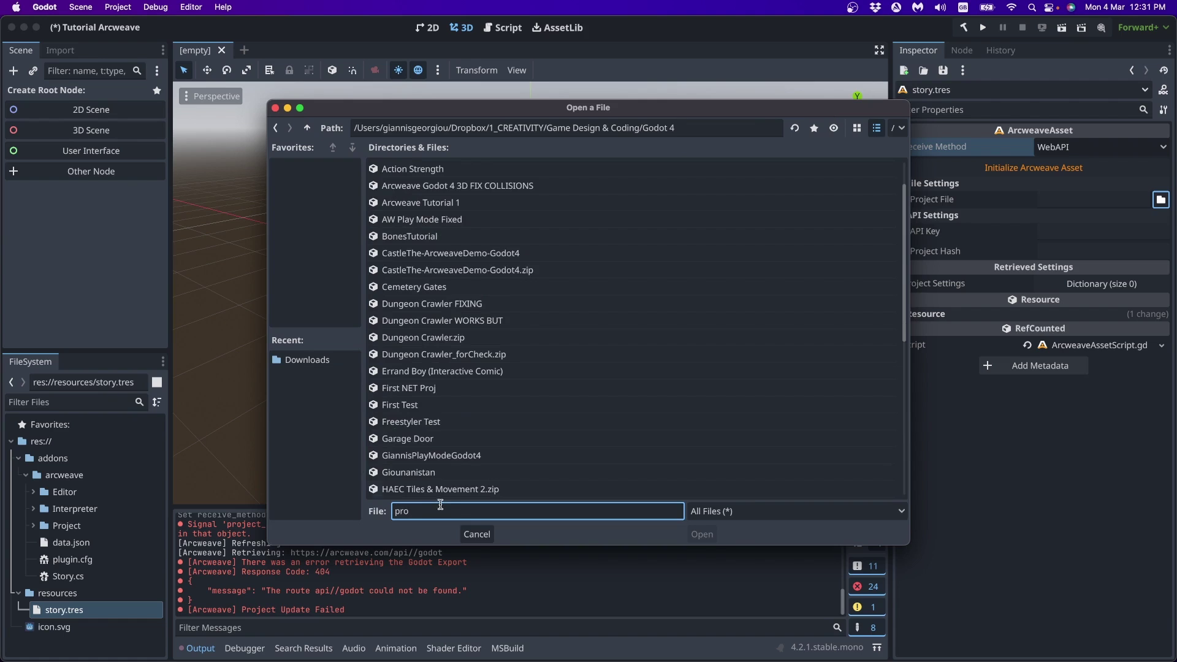
{"action": "left_click", "coordinate": [478, 355]}
{"action": "type", "text": "prot"}
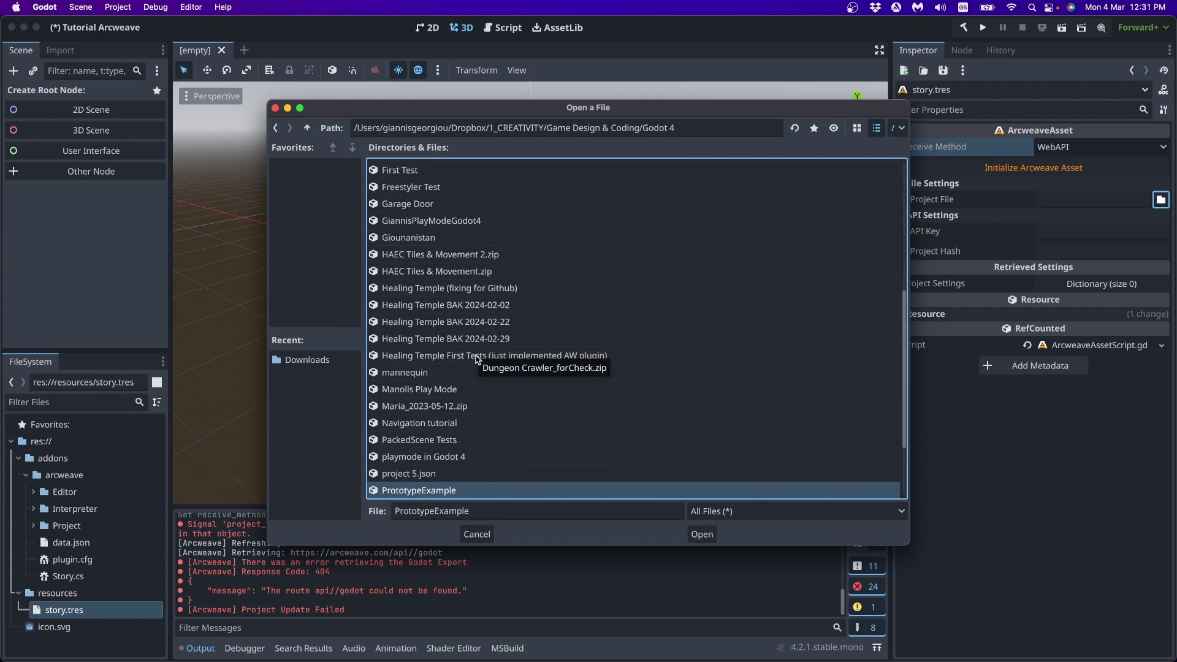
{"action": "left_click", "coordinate": [421, 474]}
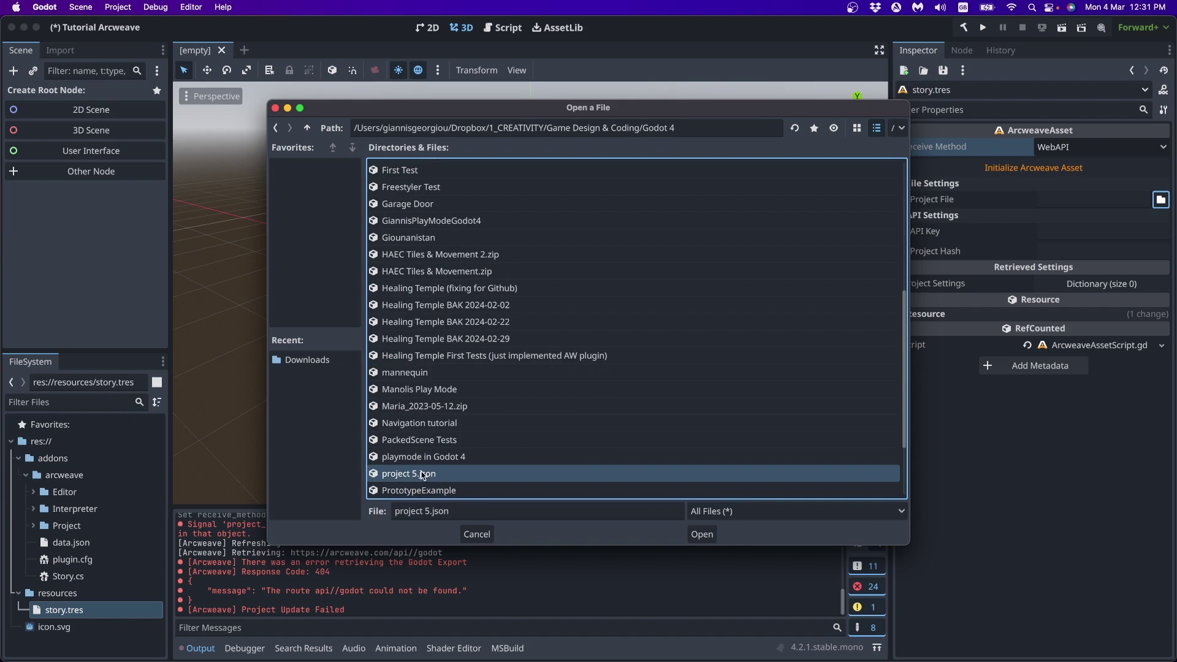
{"action": "double_click", "coordinate": [376, 476]}
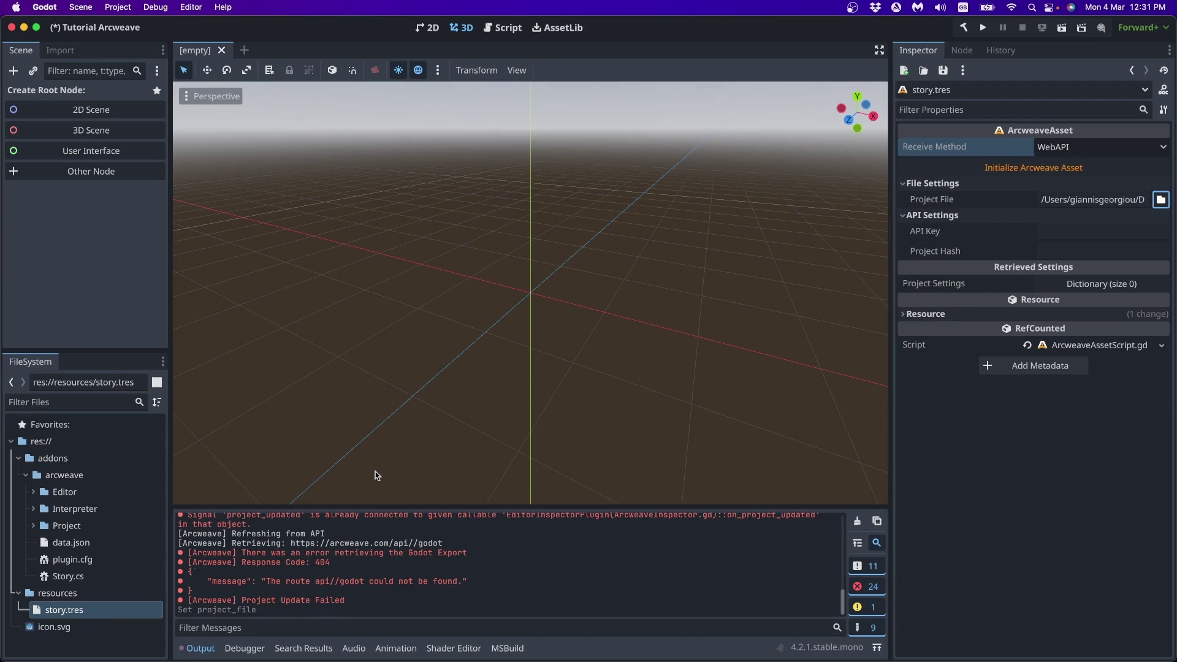
Set Receive Method to File and initialize the Arcweave asset from project 5.json.
{"action": "left_click", "coordinate": [1068, 147]}
{"action": "left_click", "coordinate": [1066, 160]}
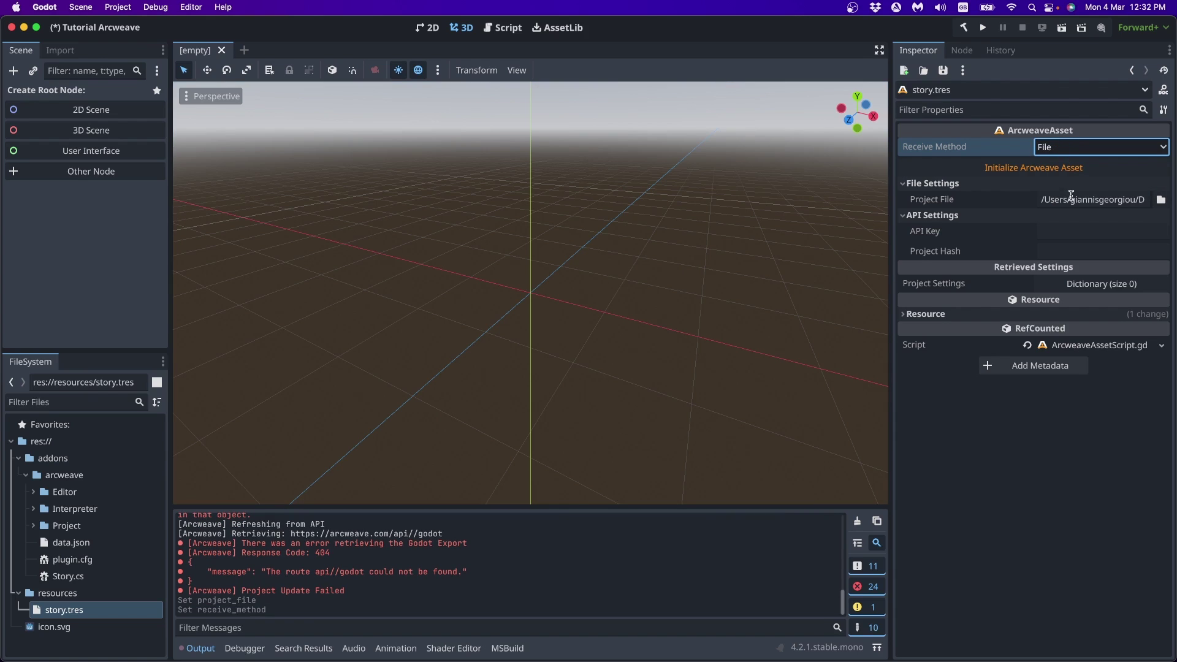
{"action": "left_click", "coordinate": [1045, 170]}
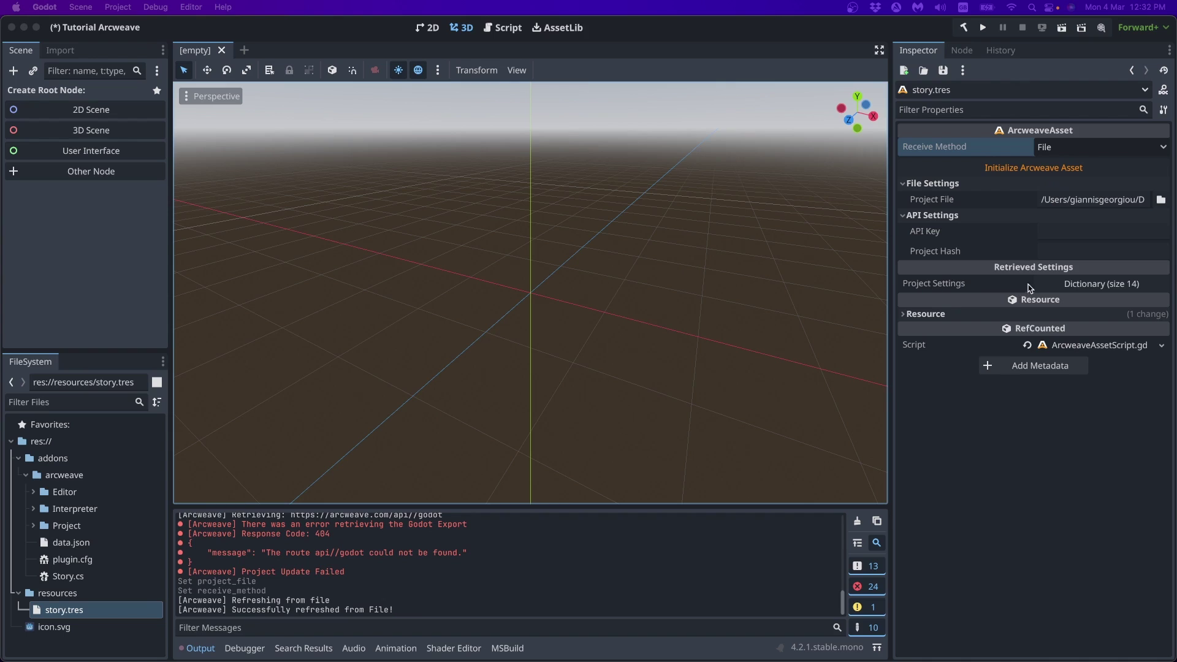
{"action": "left_click", "coordinate": [1131, 287]}
{"action": "left_click", "coordinate": [1096, 283]}
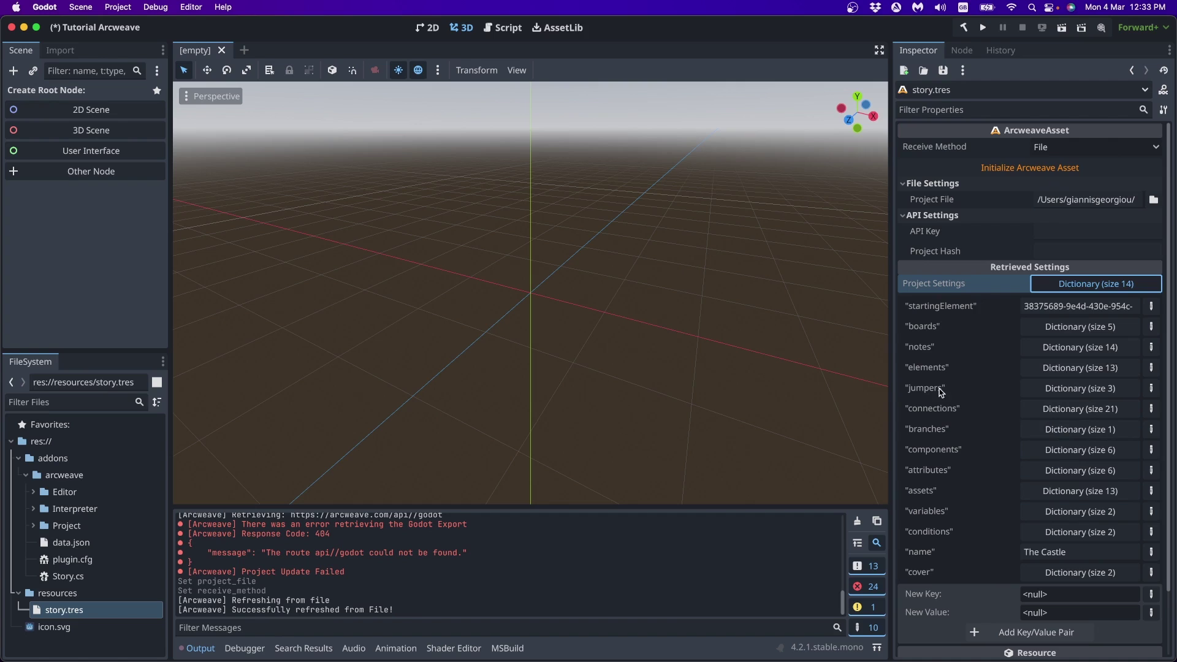
{"action": "left_click", "coordinate": [1057, 371]}
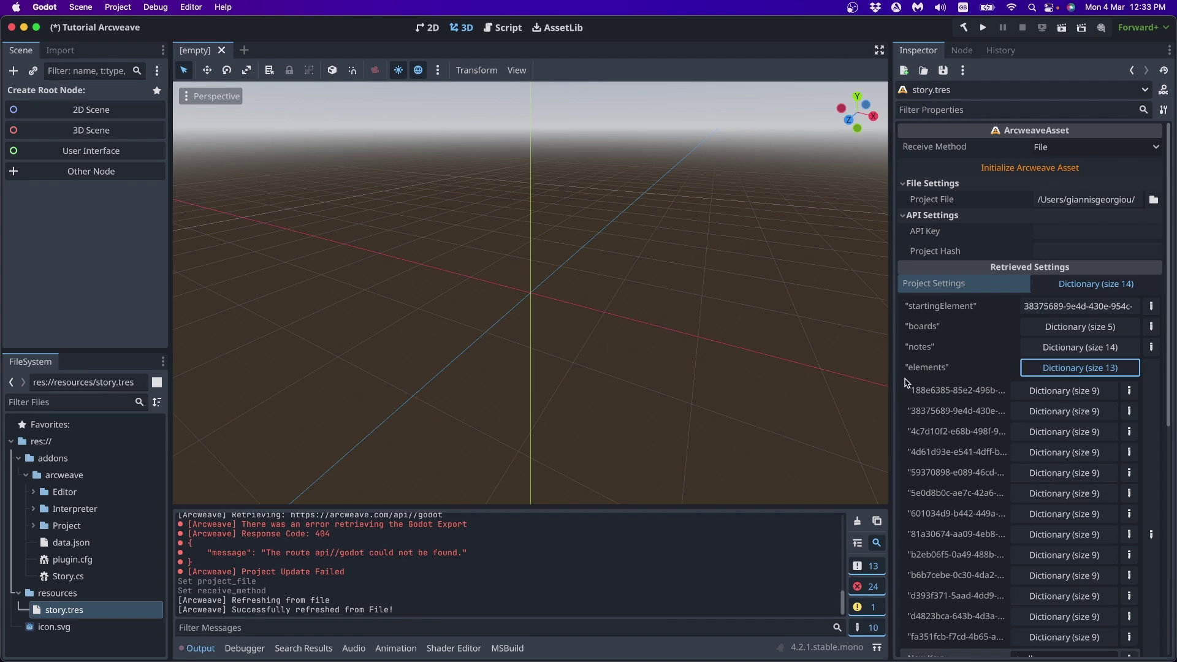
{"action": "left_click_drag", "start_coordinate": [892, 365], "coordinate": [648, 382]}
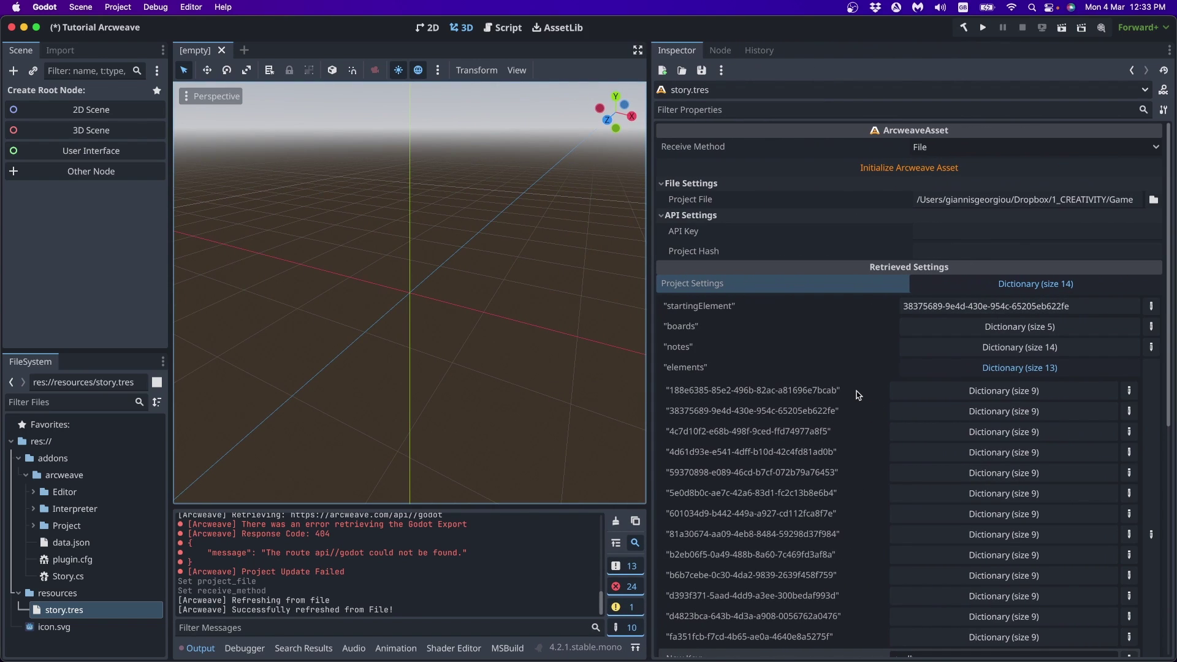
{"action": "left_click", "coordinate": [1002, 393]}
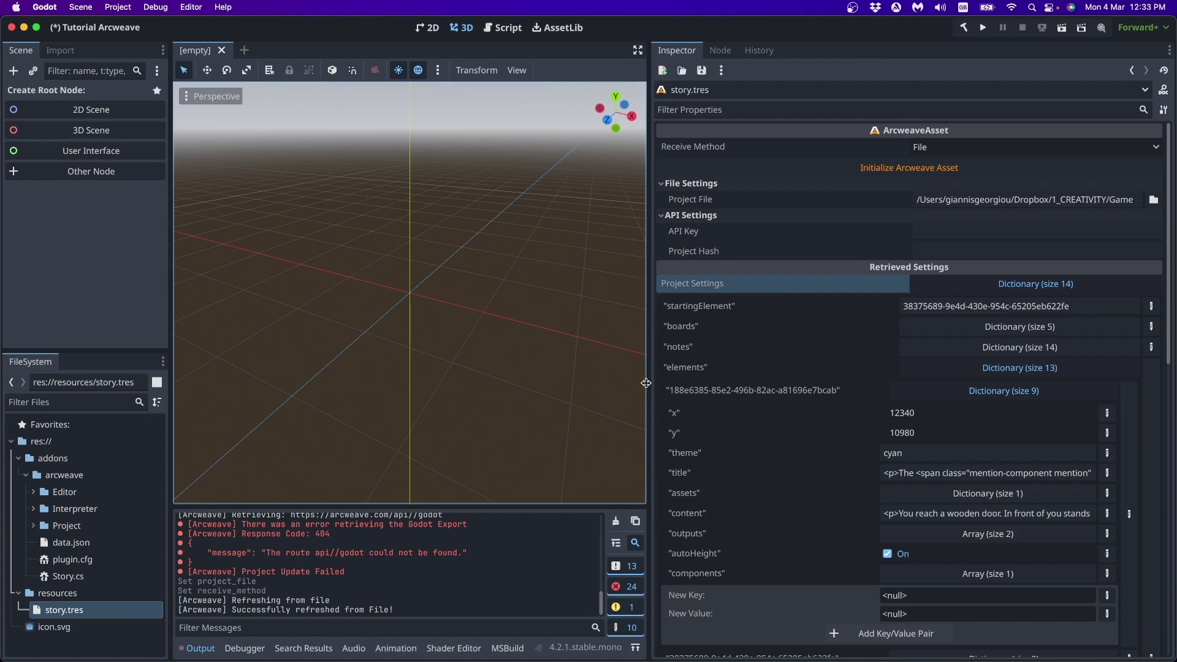
{"action": "left_click_drag", "start_coordinate": [649, 361], "coordinate": [969, 359]}
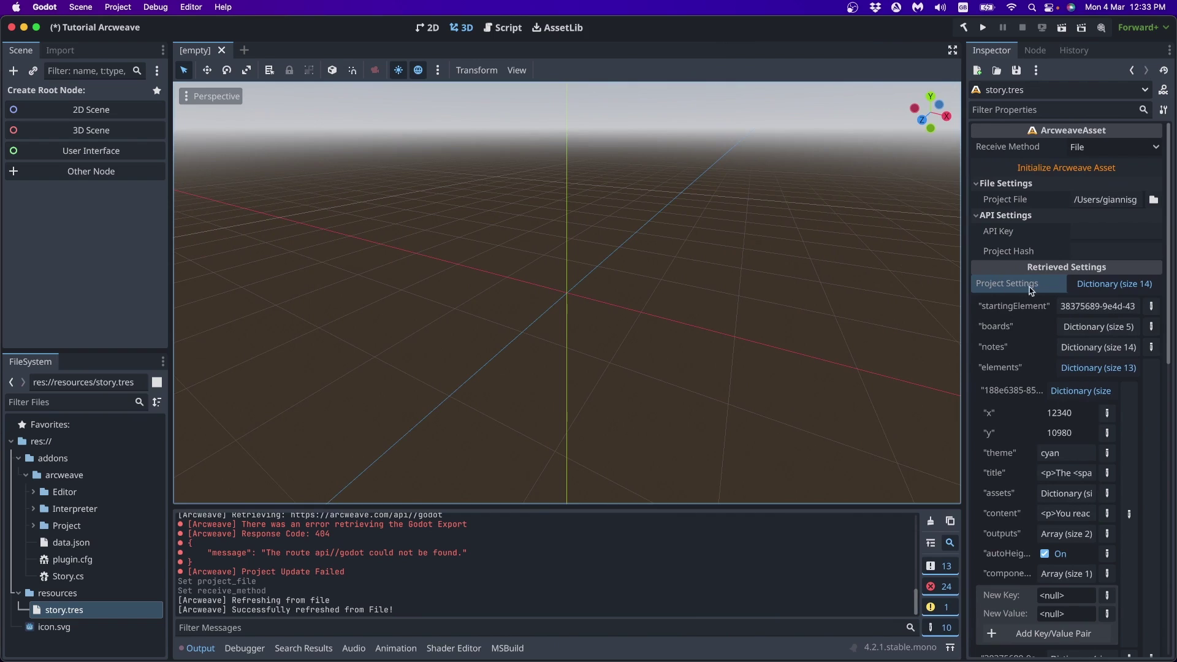
{"action": "left_click", "coordinate": [1116, 284]}
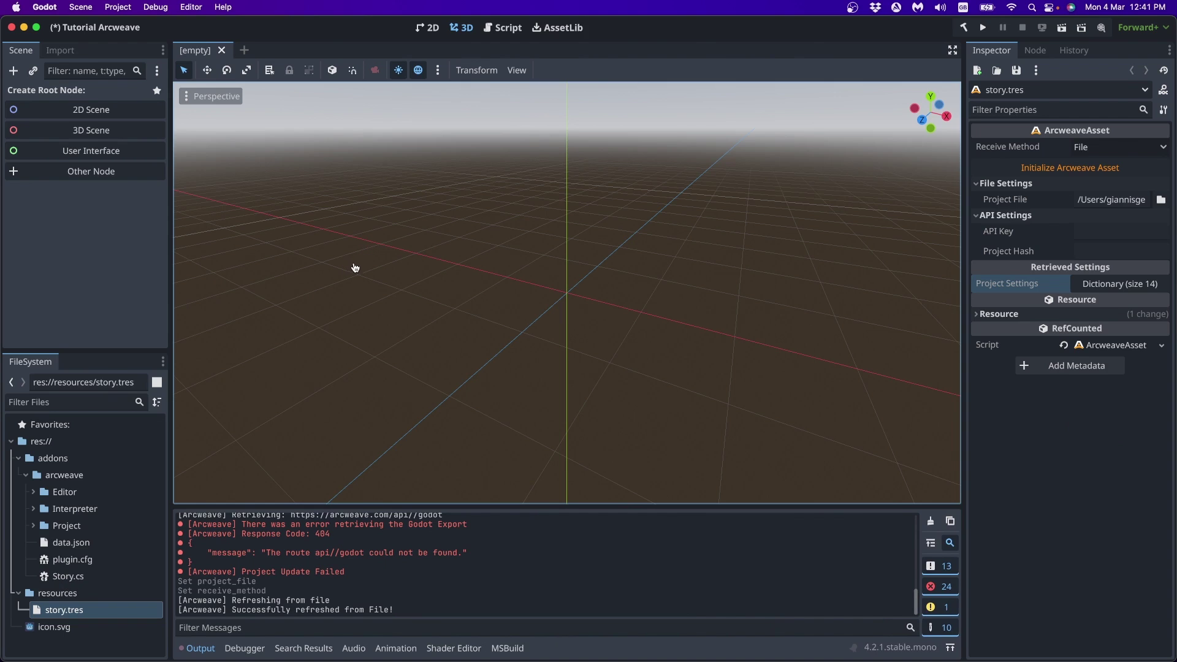
Open the arcweave-godot-plugin README at its 'Create your own Node' section.
{"action": "key", "text": "super+Tab"}
{"action": "left_click", "coordinate": [257, 31]}
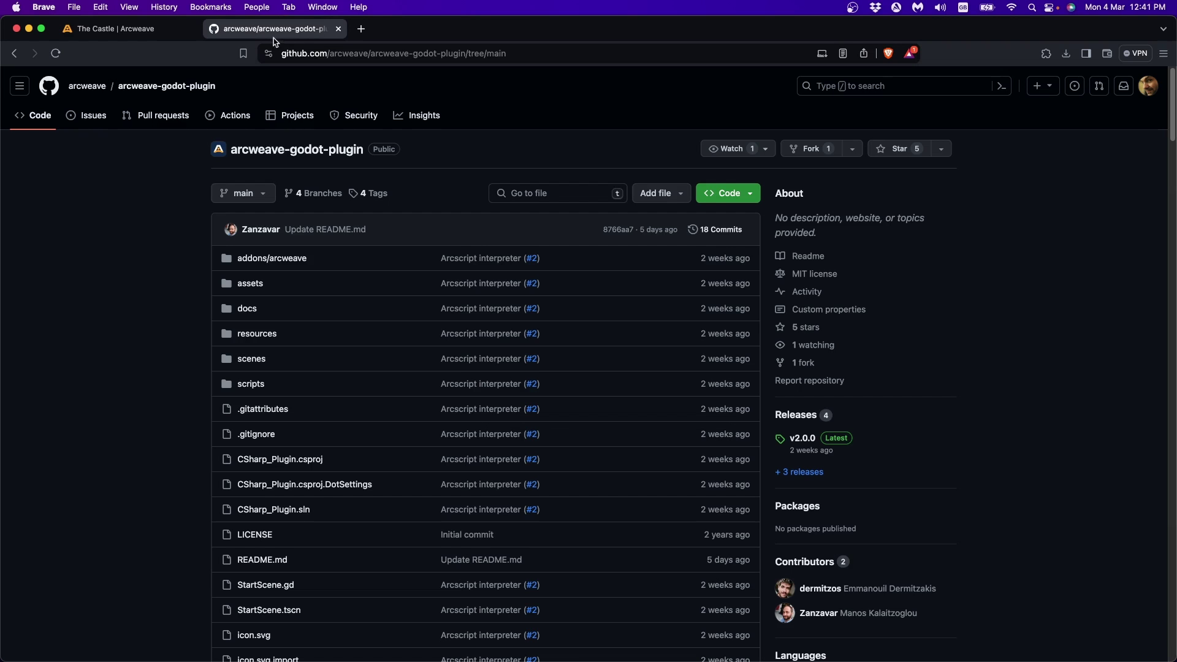
{"action": "scroll", "coordinate": [329, 218], "scroll_direction": "down", "scroll_amount": 6}
{"action": "scroll", "coordinate": [329, 219], "scroll_direction": "down", "scroll_amount": 4}
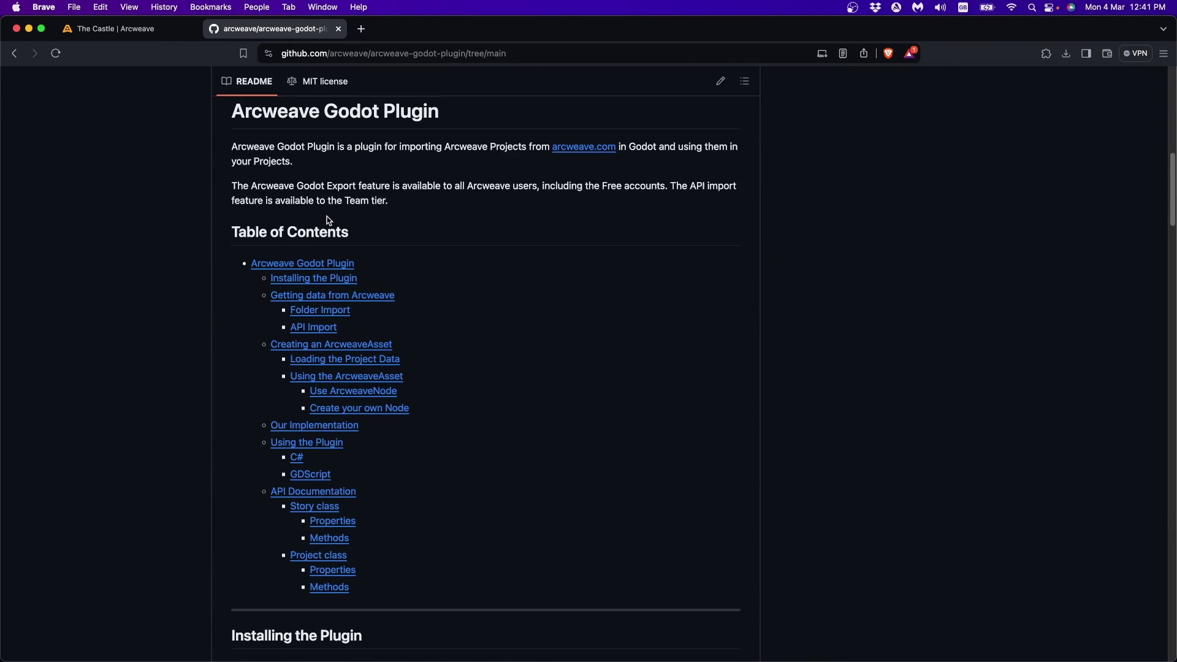
{"action": "left_click", "coordinate": [379, 410]}
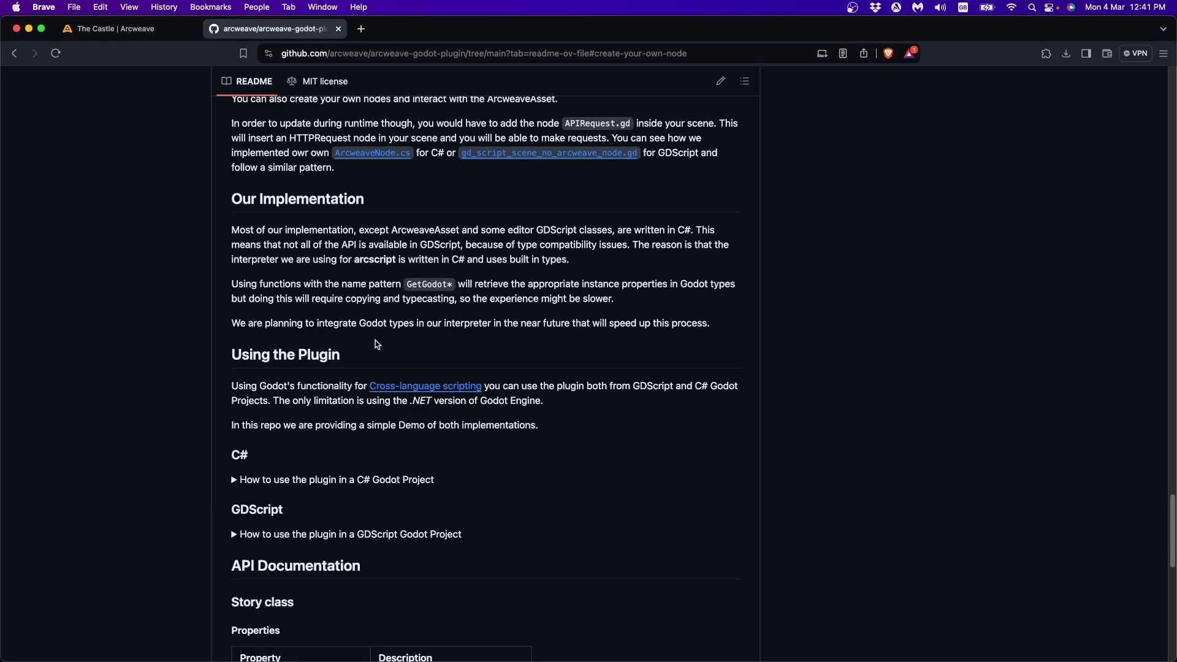
{"action": "scroll", "coordinate": [308, 171], "scroll_direction": "up", "scroll_amount": 1}
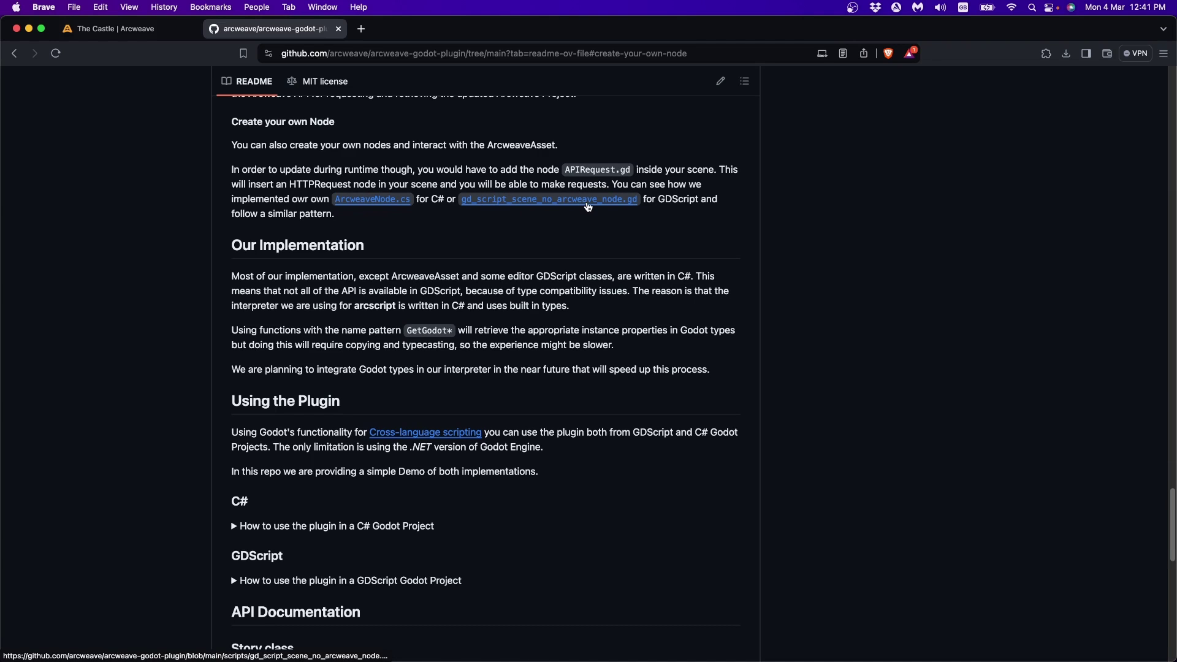
Read the gd_script_scene_no_arcweave_node.gd example, then return to The Castle's Arcweave tab.
{"action": "left_click", "coordinate": [589, 208]}
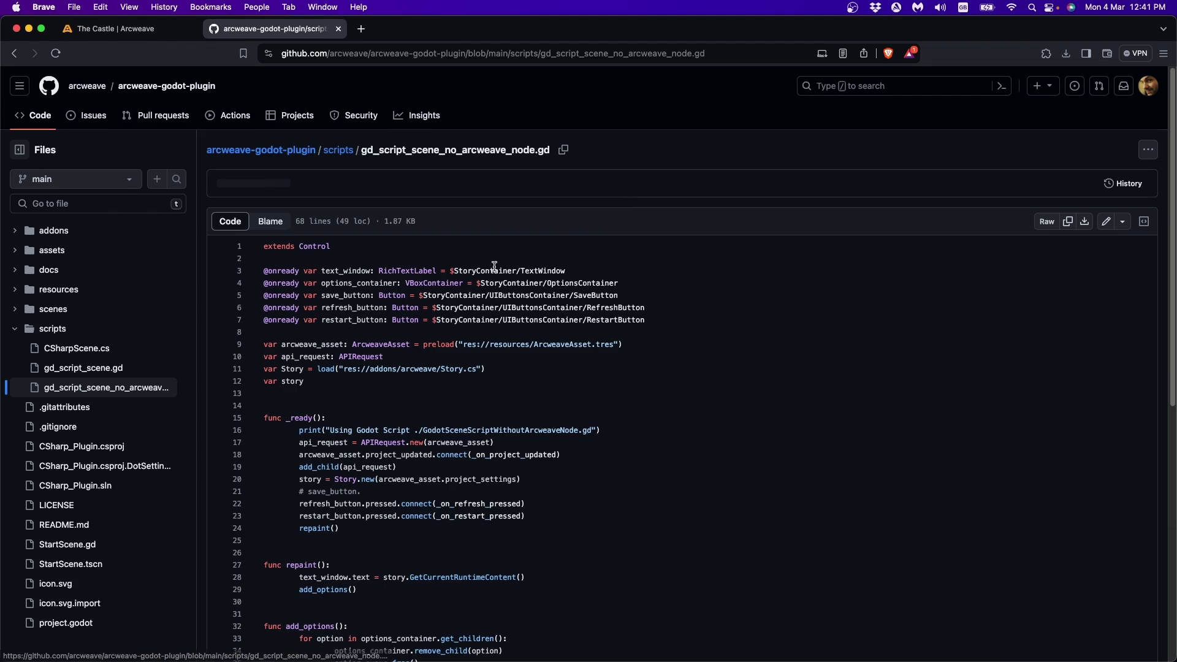
{"action": "scroll", "coordinate": [383, 388], "scroll_direction": "down", "scroll_amount": 3}
{"action": "scroll", "coordinate": [383, 388], "scroll_direction": "up", "scroll_amount": 3}
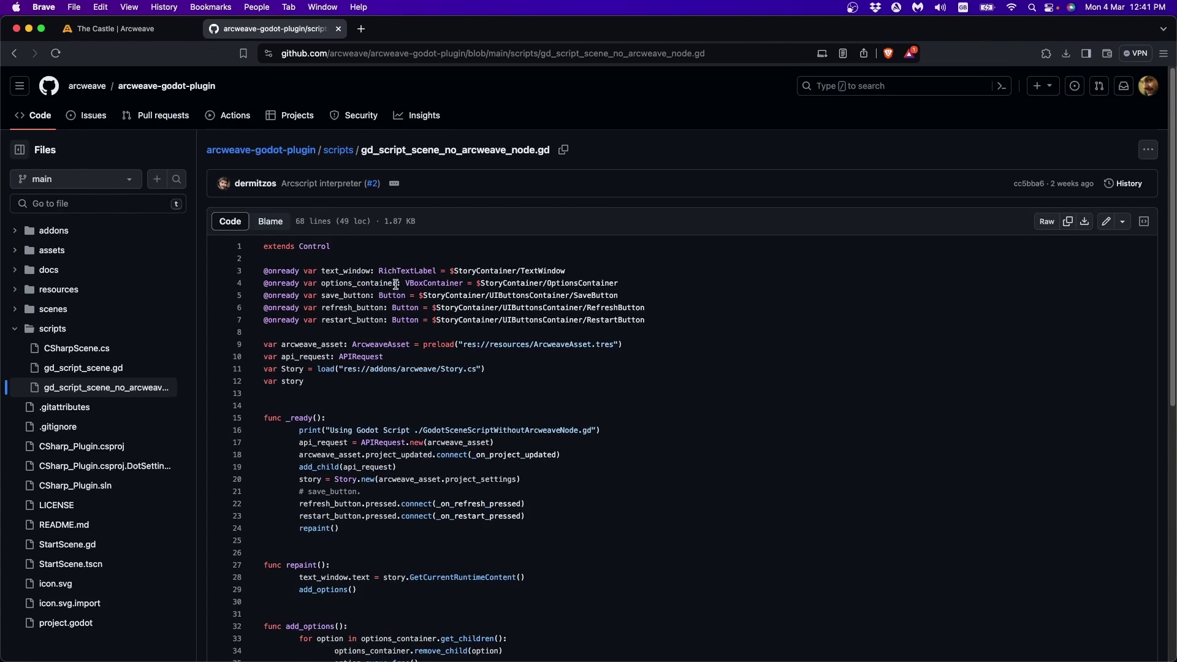
{"action": "scroll", "coordinate": [405, 309], "scroll_direction": "down", "scroll_amount": 10}
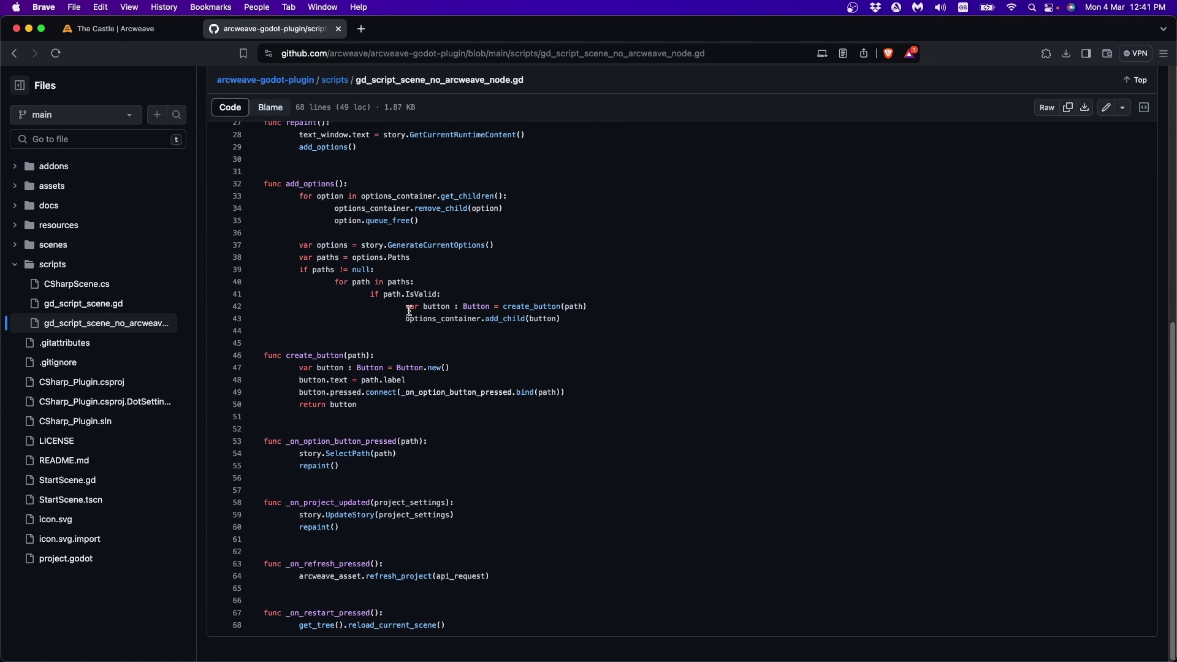
{"action": "left_click", "coordinate": [122, 29]}
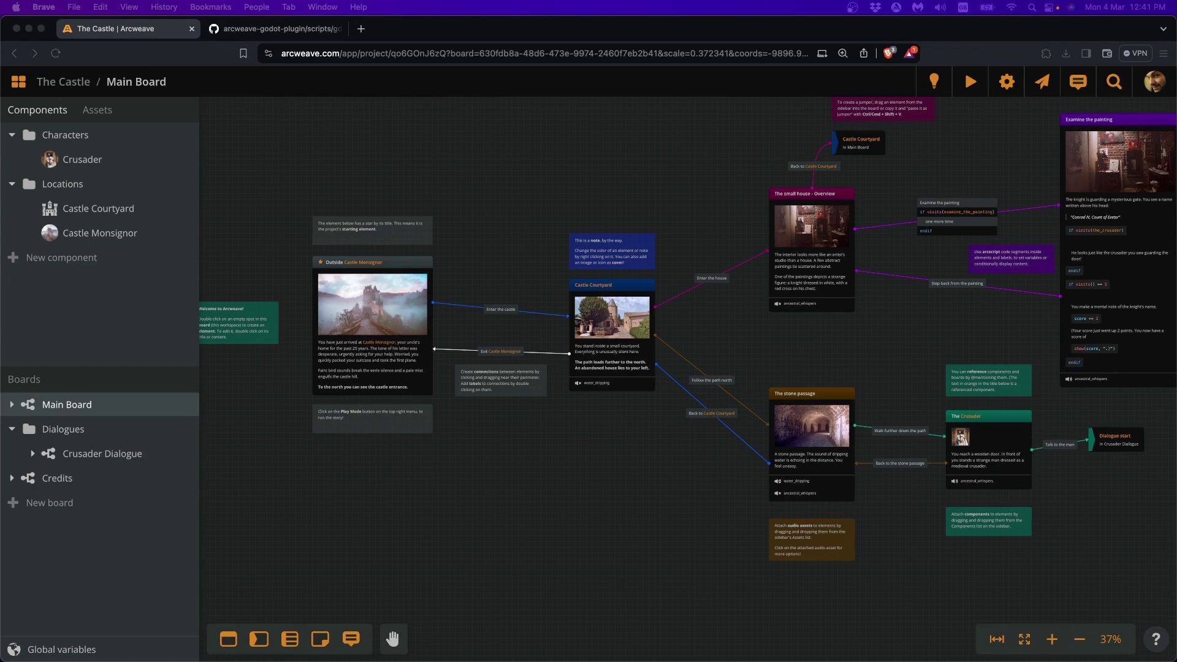
Switch from the browser back to the Godot editor.
{"action": "key", "text": "super+Tab"}
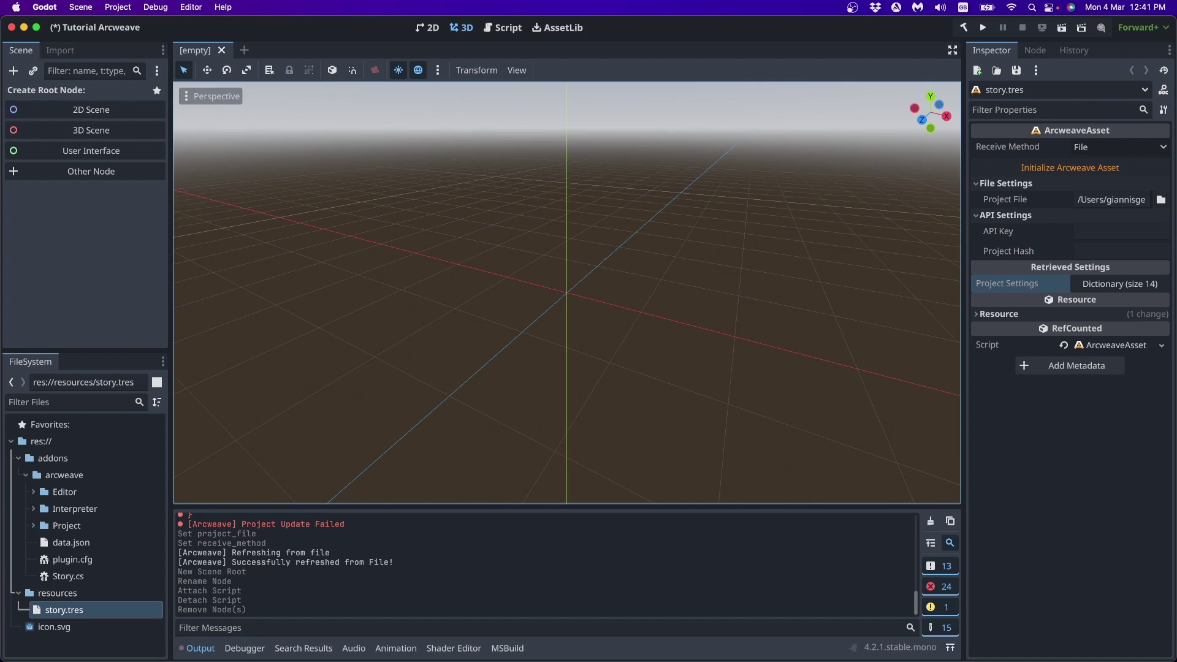
Create a User Interface root Control node and rename it Main.
{"action": "left_click", "coordinate": [94, 152]}
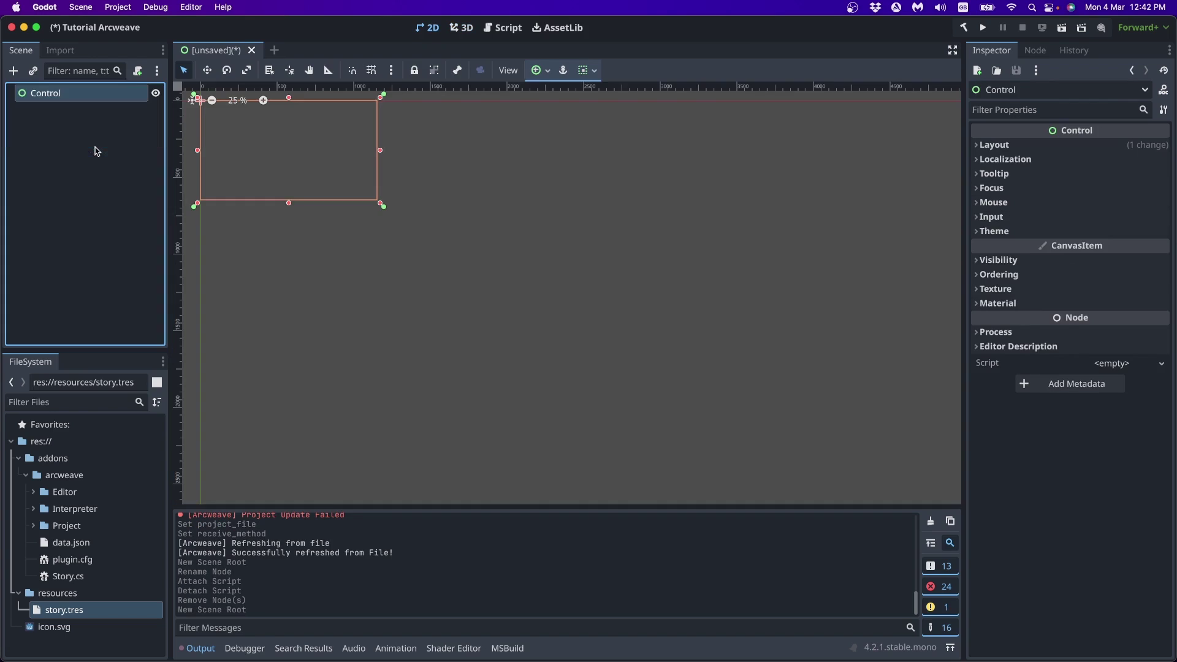
{"action": "scroll", "coordinate": [184, 95], "scroll_direction": "up", "scroll_amount": 5}
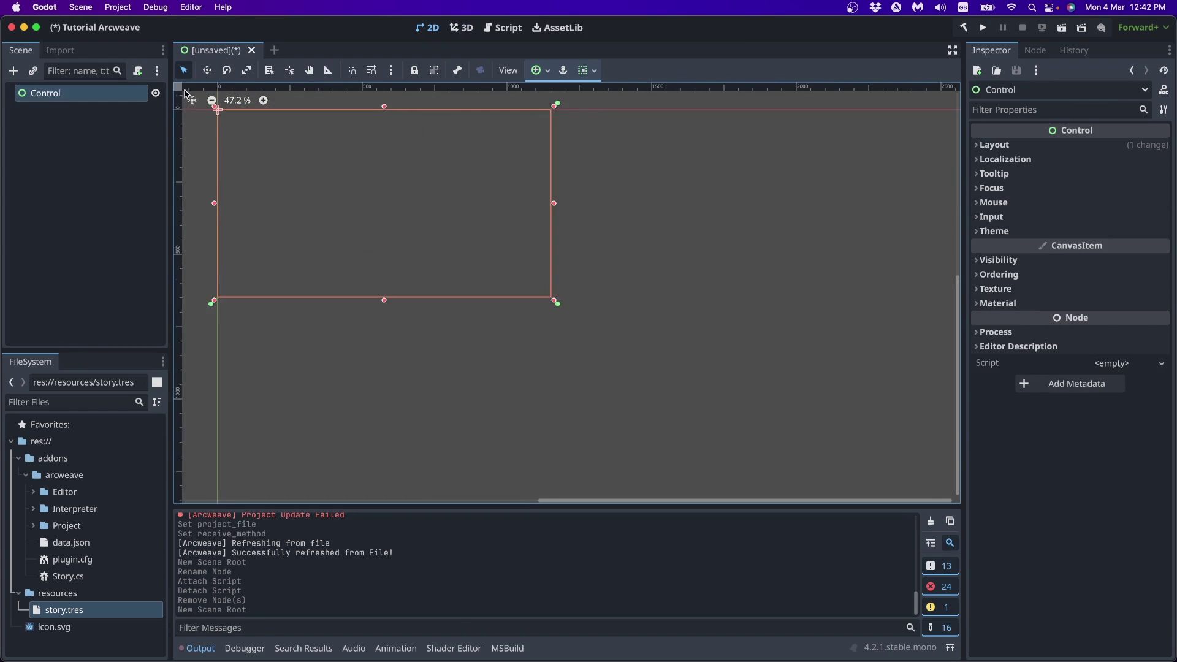
{"action": "double_click", "coordinate": [59, 93]}
{"action": "type", "text": "Main"}
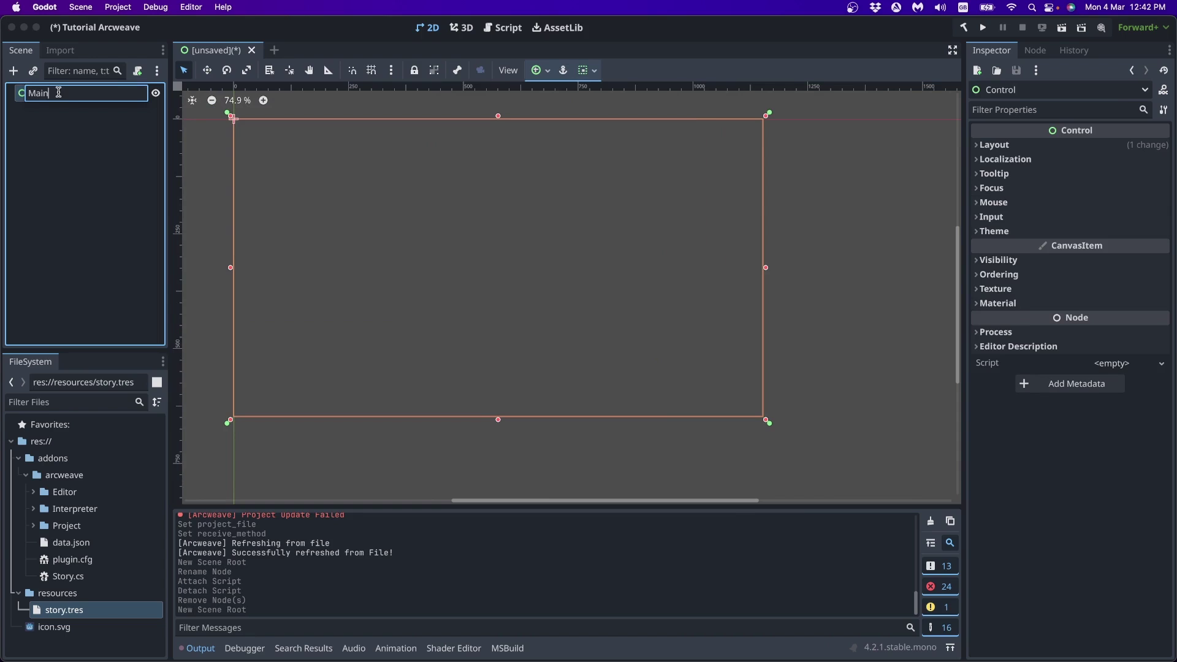
{"action": "key", "text": "Return"}
Save the scene as main.tscn in a new res://scenes folder.
{"action": "key", "text": "super+s"}
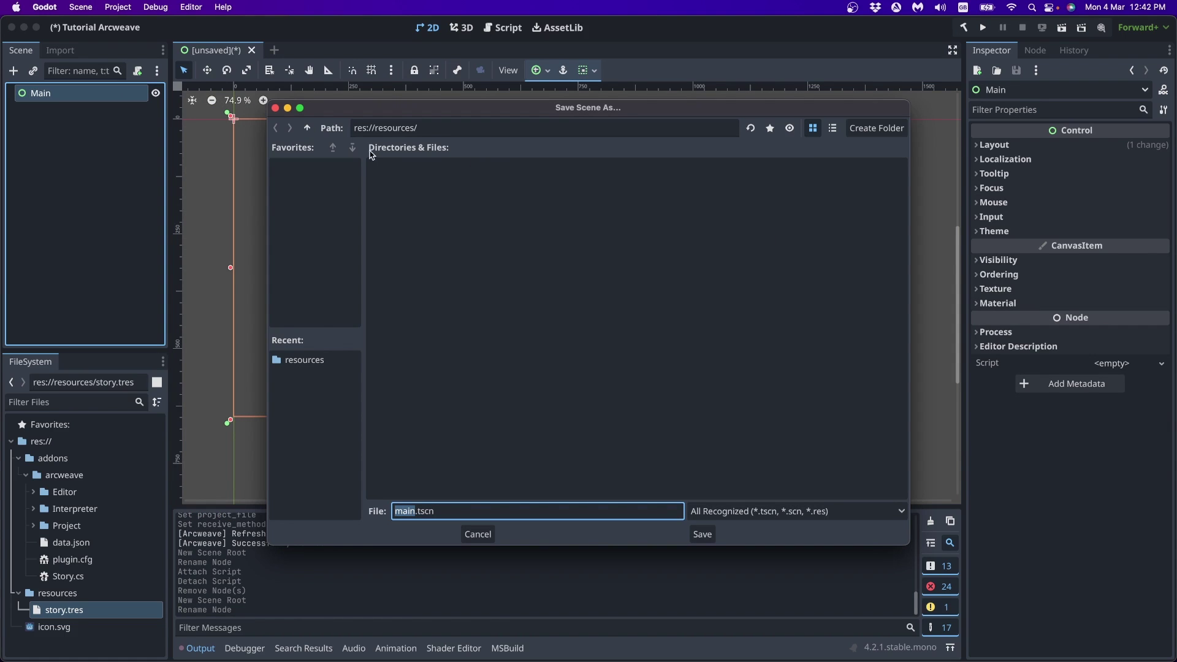
{"action": "left_click", "coordinate": [307, 127]}
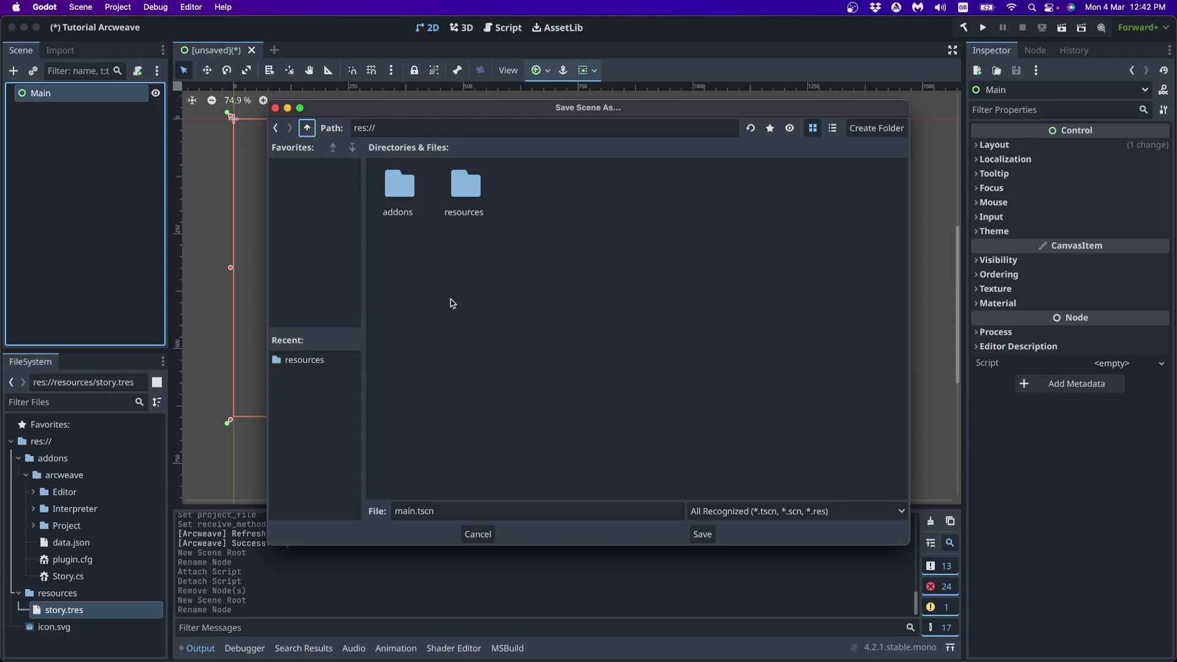
{"action": "left_click", "coordinate": [429, 432]}
{"action": "right_click", "coordinate": [487, 320]}
{"action": "left_click", "coordinate": [515, 329]}
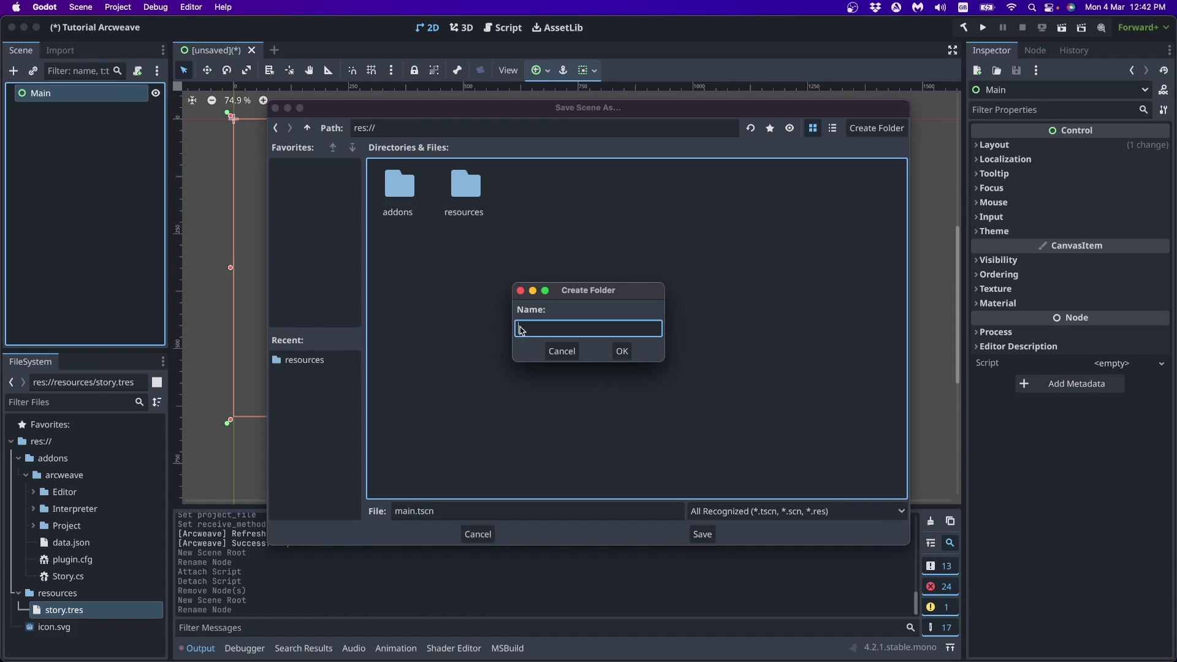
{"action": "type", "text": "scenes"}
{"action": "key", "text": "Return"}
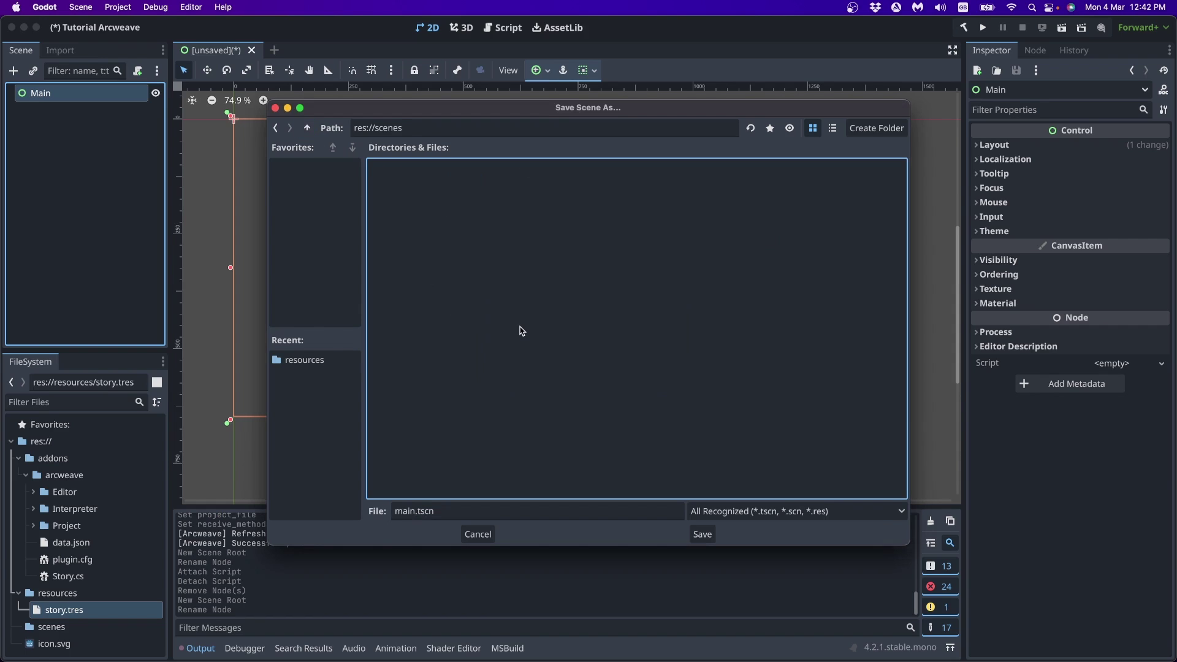
{"action": "left_click", "coordinate": [702, 535]}
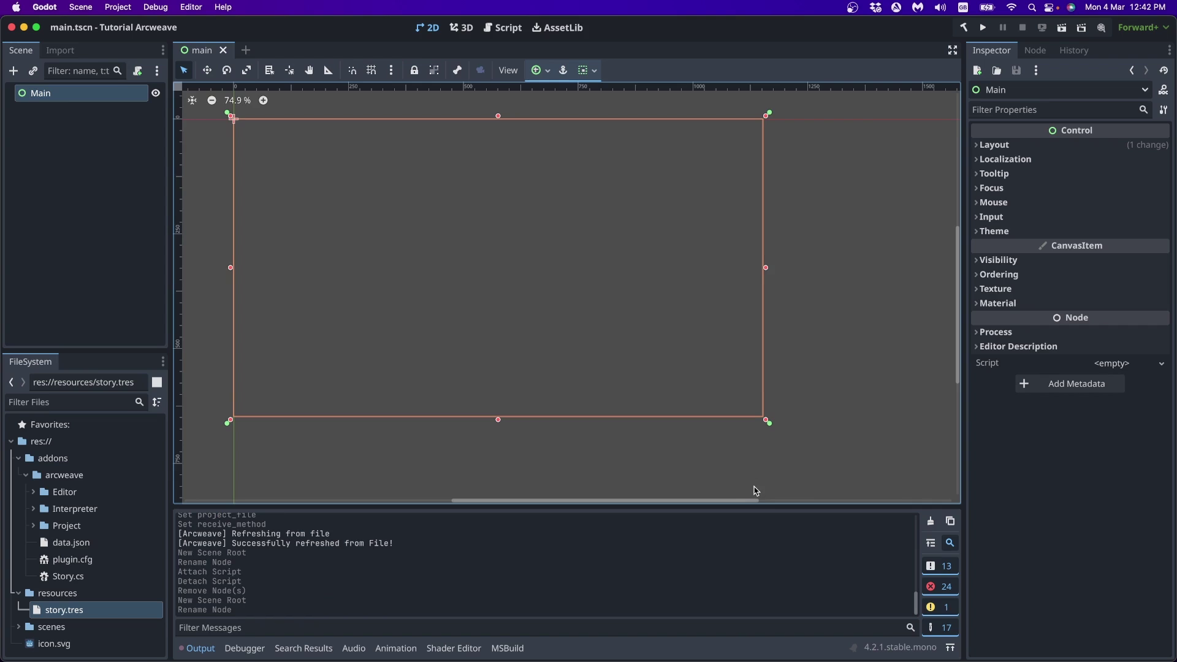
Add an ArcweaveNode child under Main via 'arcw' search and open ArcweaveNode.cs.
{"action": "left_click", "coordinate": [59, 230]}
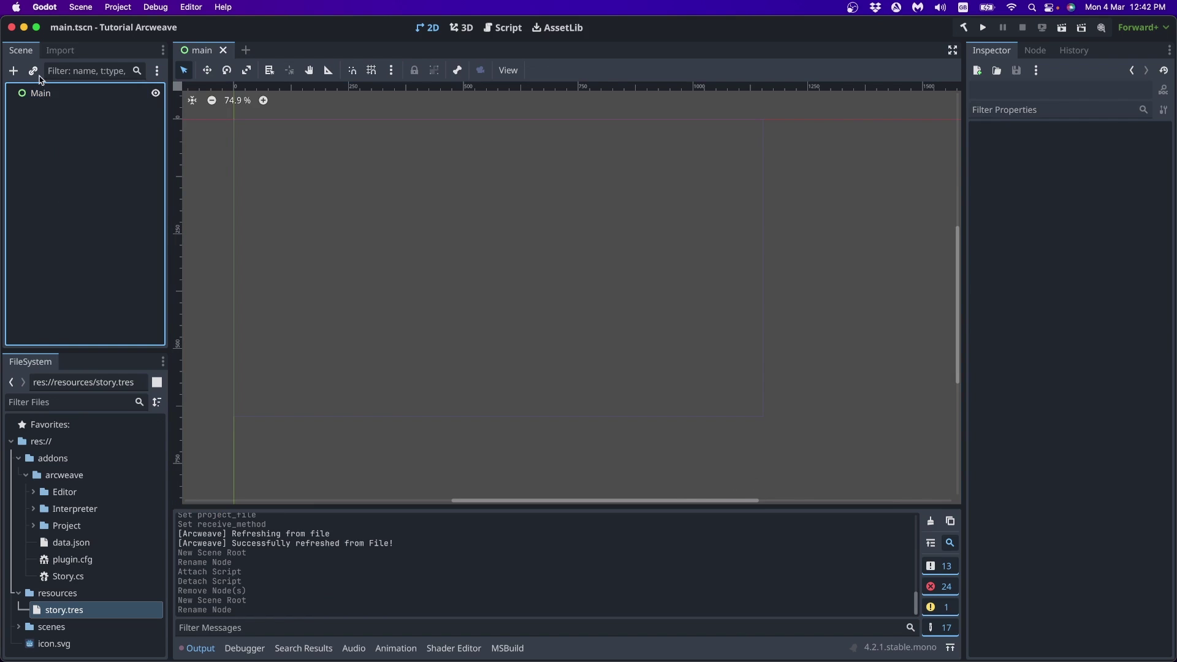
{"action": "left_click", "coordinate": [50, 96]}
{"action": "left_click", "coordinate": [13, 71]}
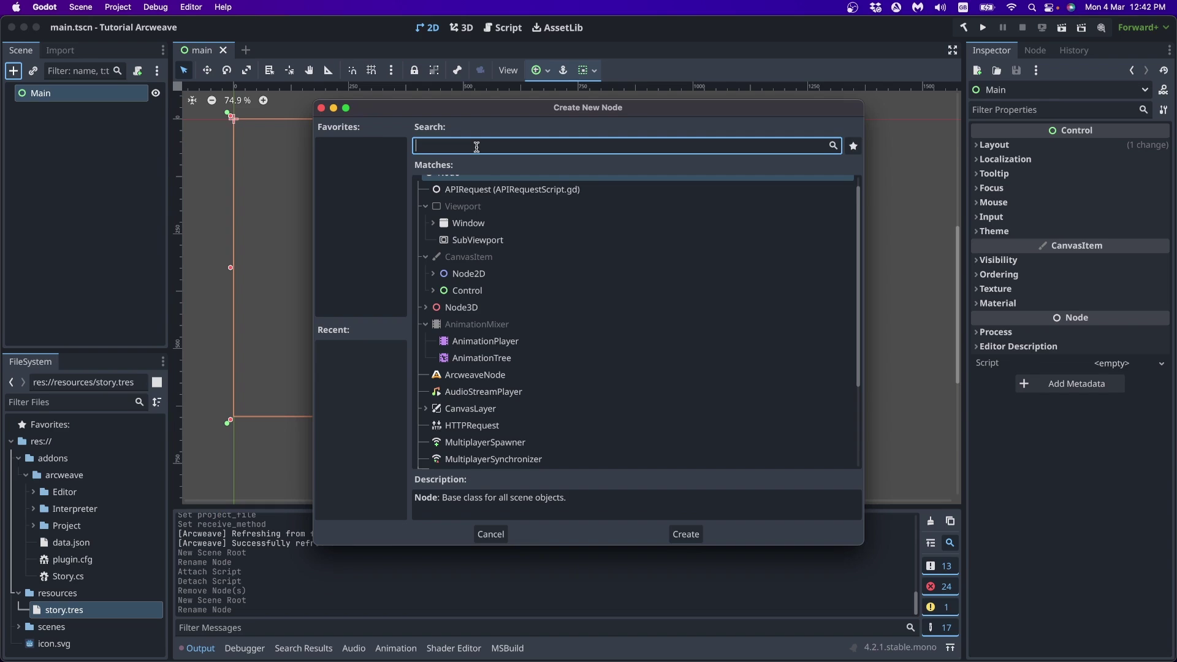
{"action": "type", "text": "arc"}
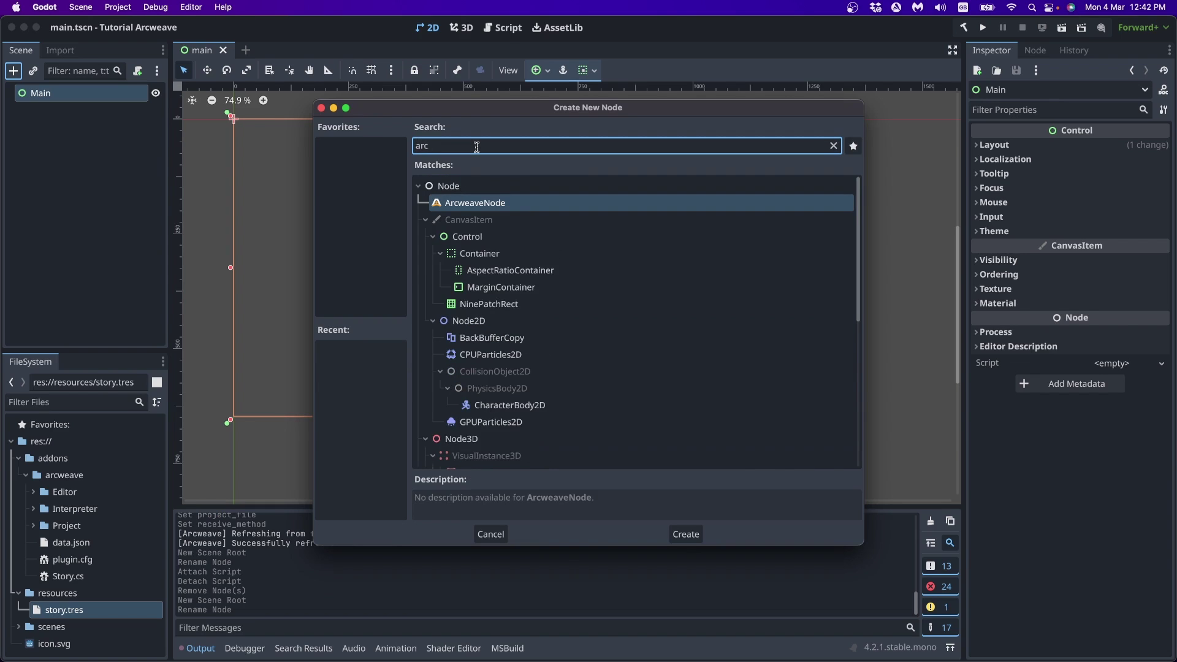
{"action": "type", "text": "w"}
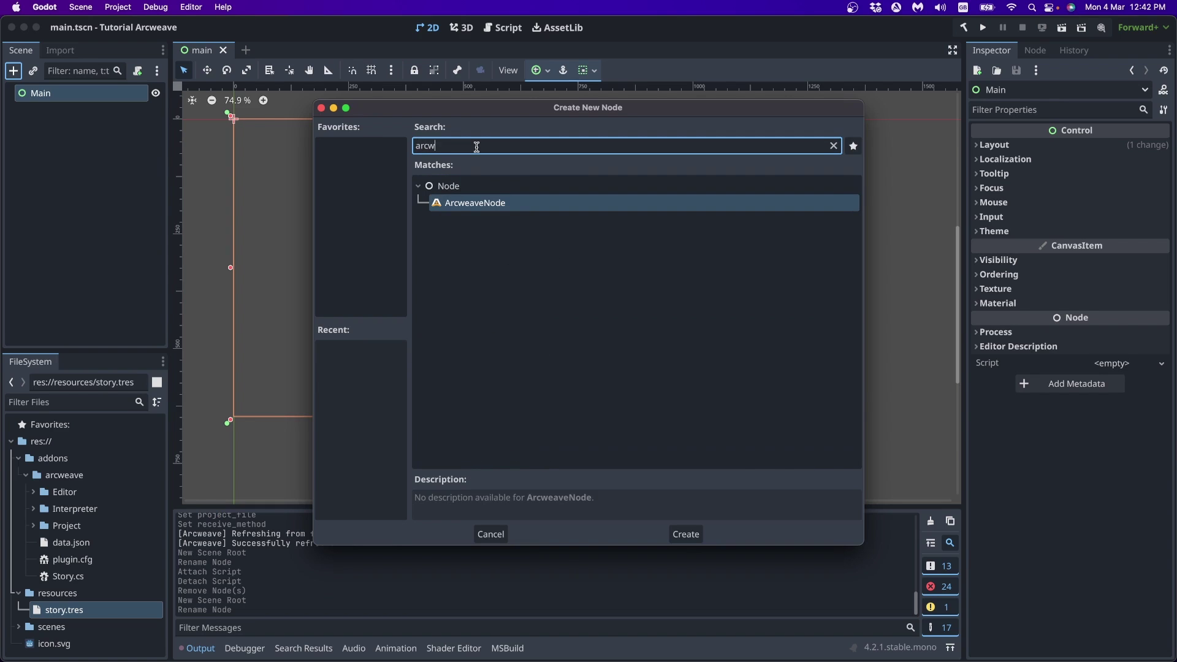
{"action": "double_click", "coordinate": [441, 209]}
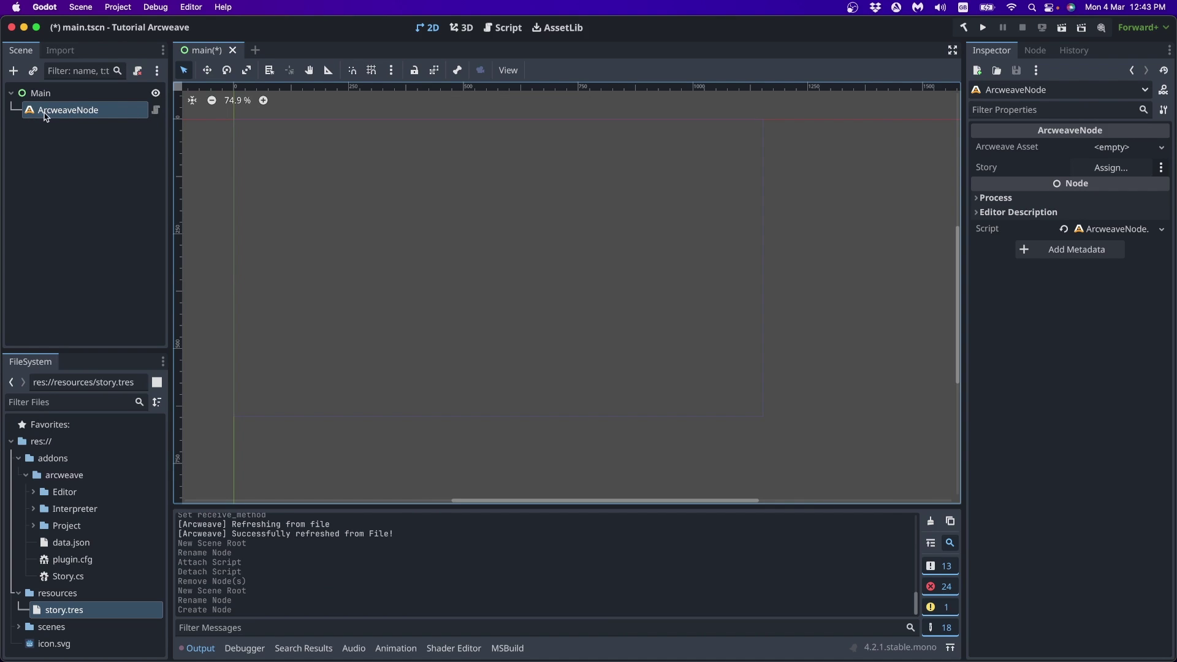
{"action": "left_click", "coordinate": [156, 111]}
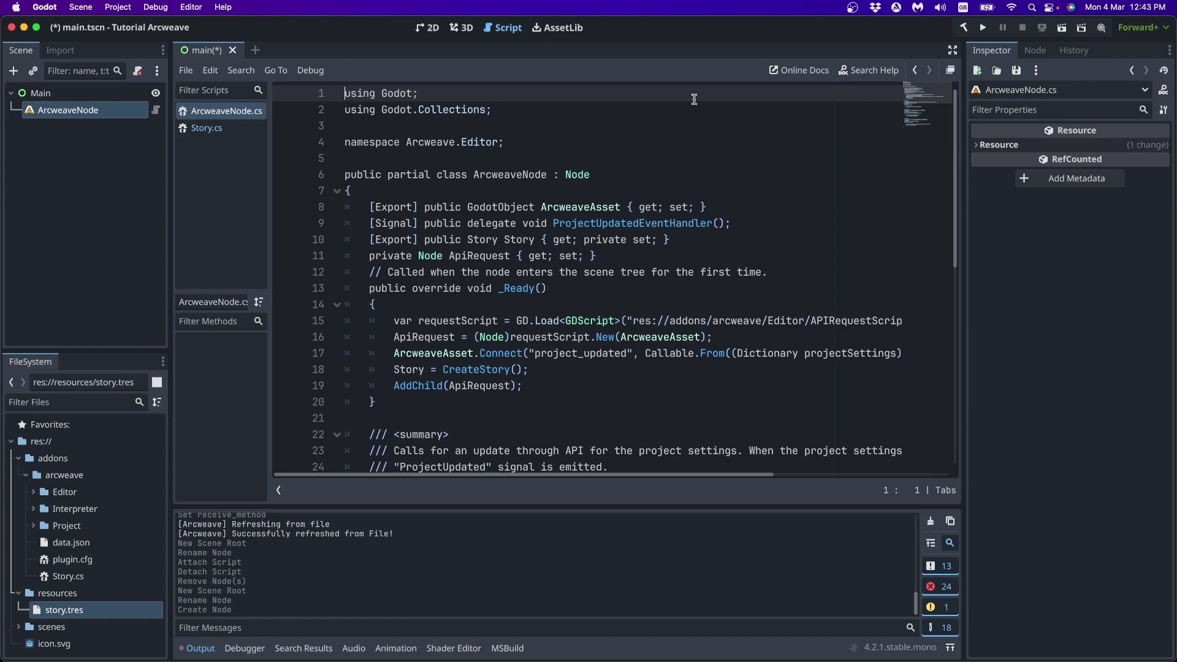
Drag story.tres into ArcweaveNode's Arcweave Asset, check its 14 project settings, return to 2D.
{"action": "left_click", "coordinate": [29, 111]}
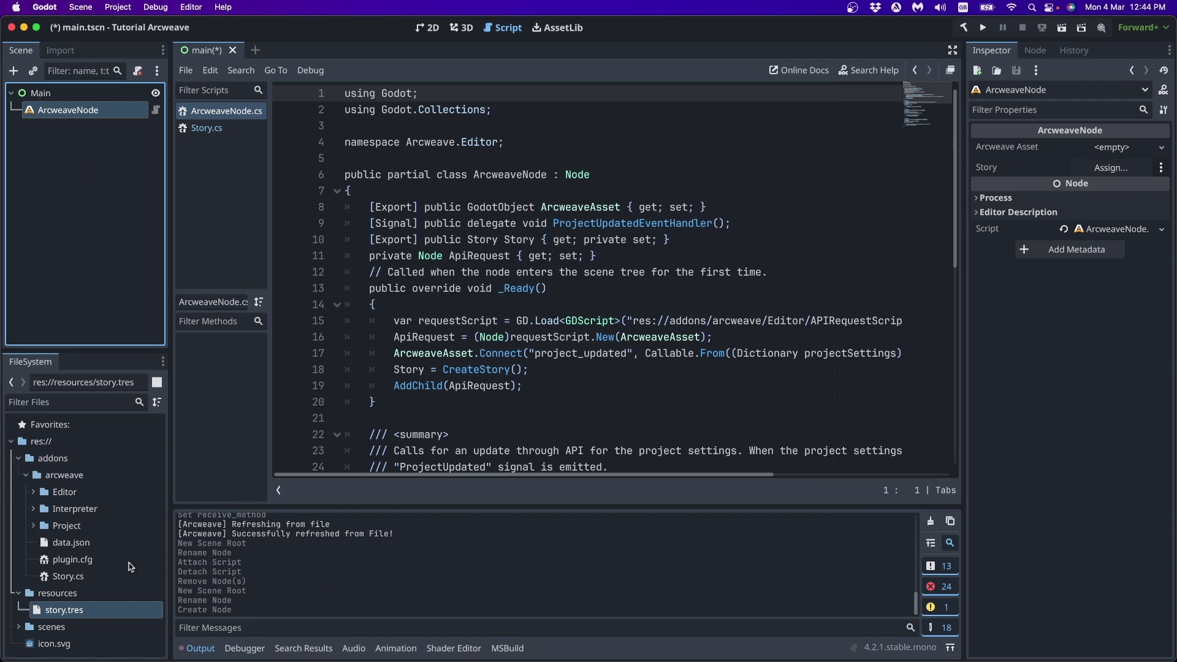
{"action": "left_click_drag", "start_coordinate": [40, 612], "coordinate": [1108, 150]}
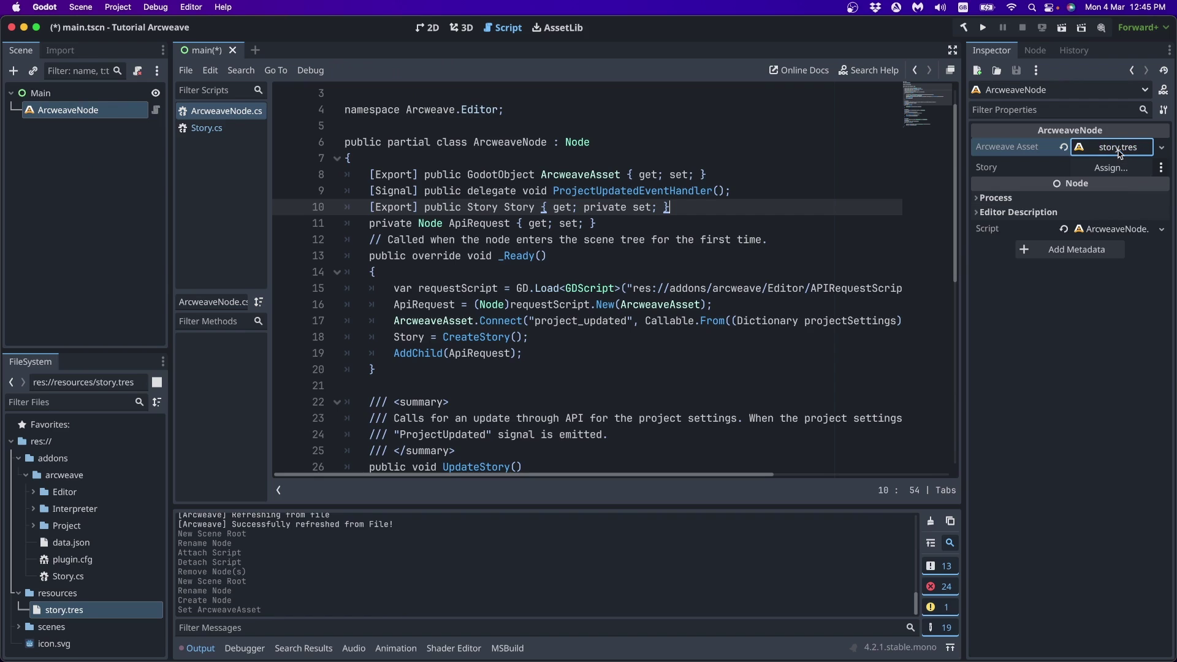
{"action": "left_click", "coordinate": [1119, 148]}
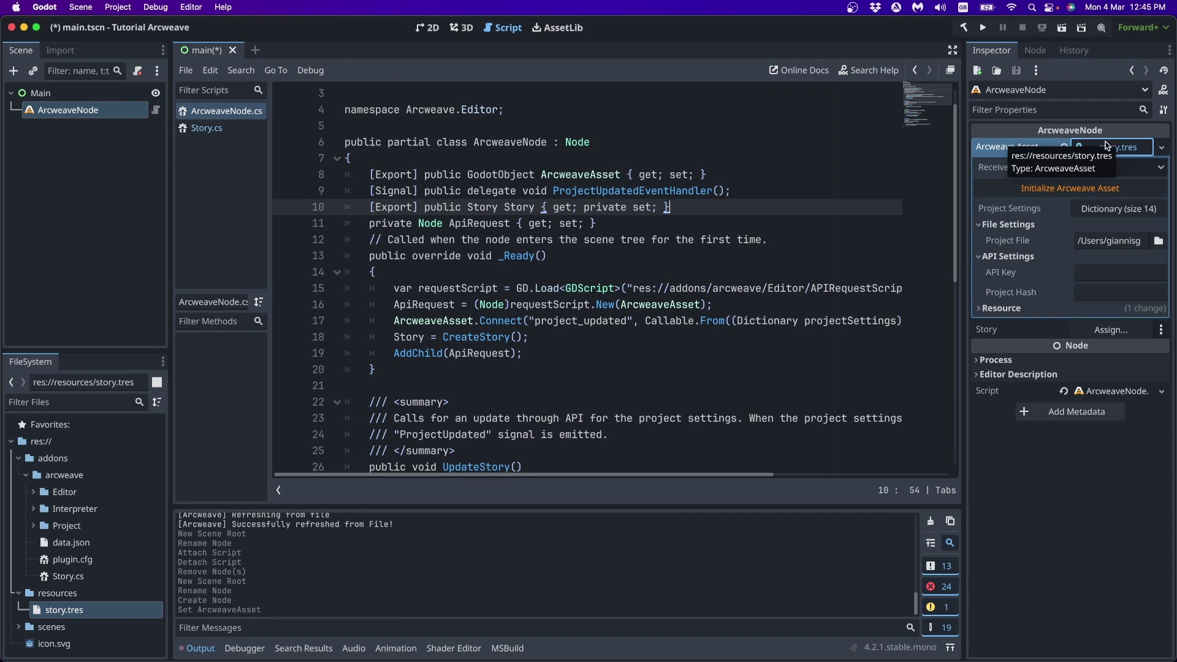
{"action": "left_click", "coordinate": [1133, 211]}
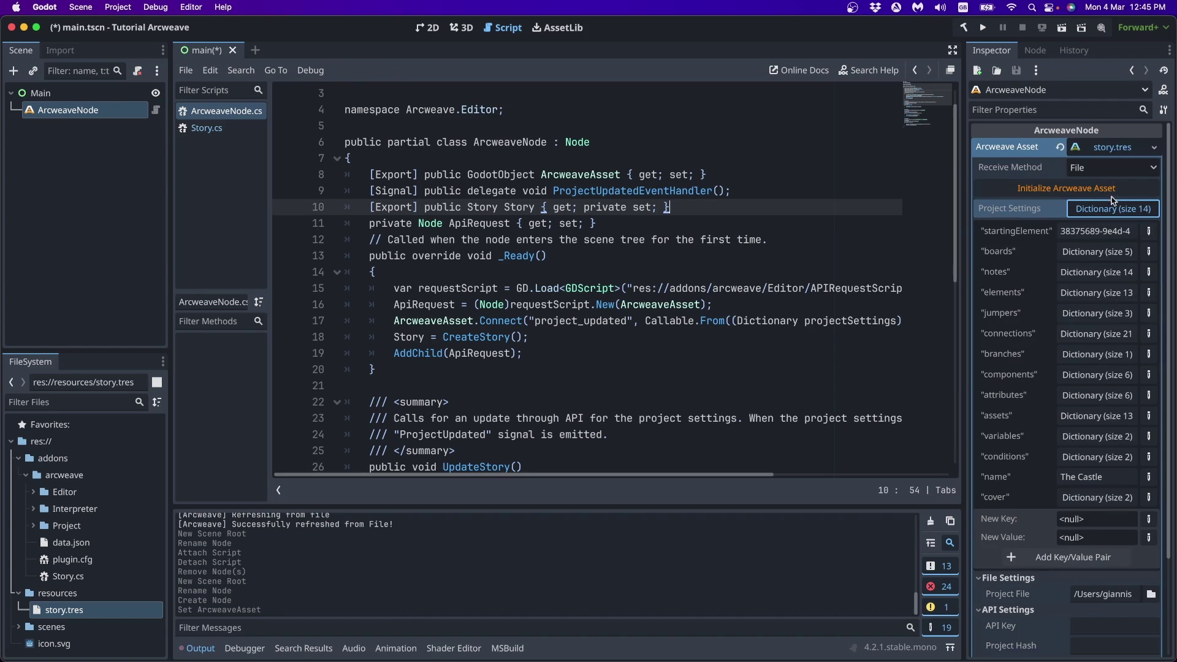
{"action": "left_click", "coordinate": [1115, 209]}
{"action": "left_click", "coordinate": [756, 366]}
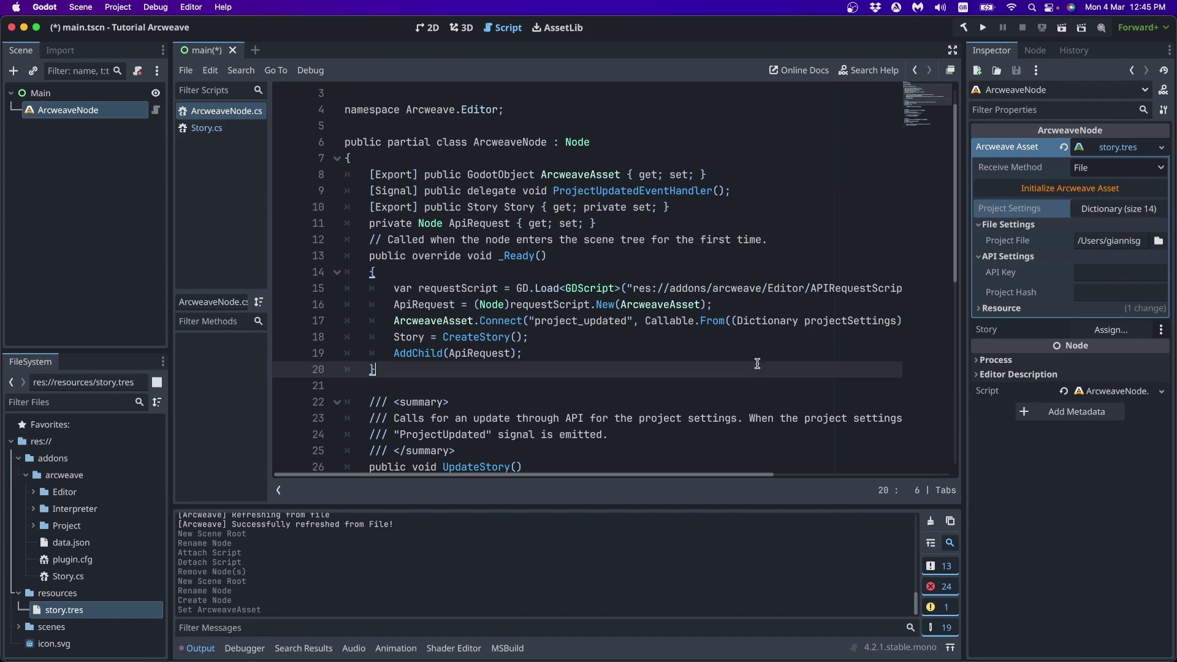
{"action": "left_click", "coordinate": [427, 28]}
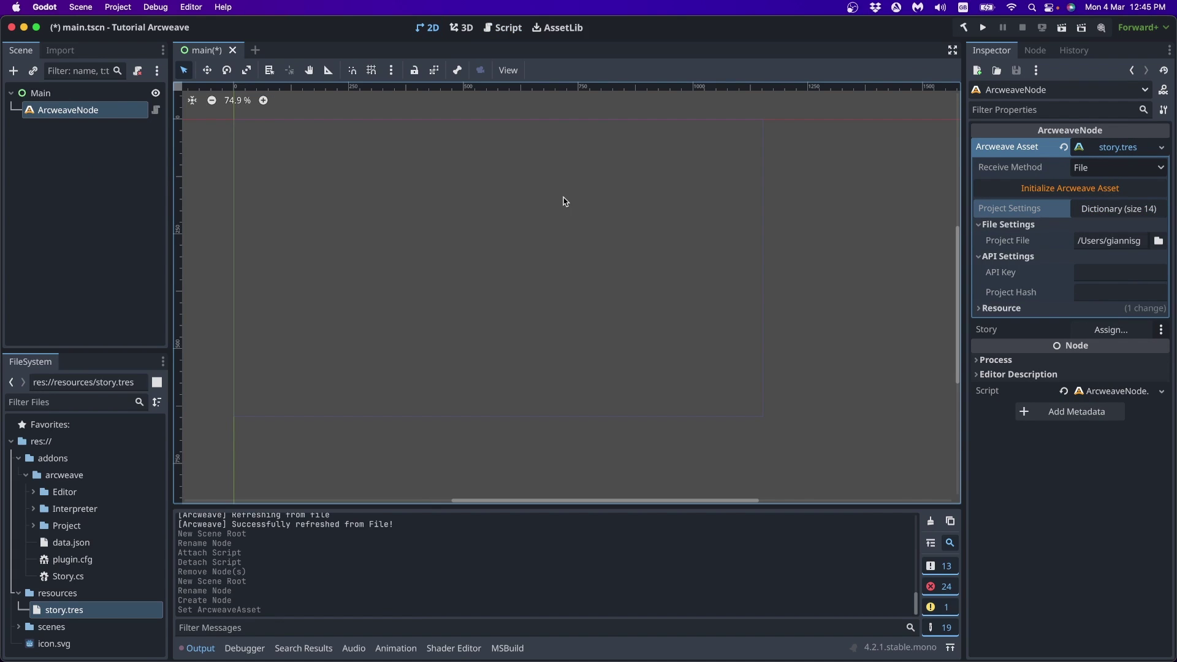